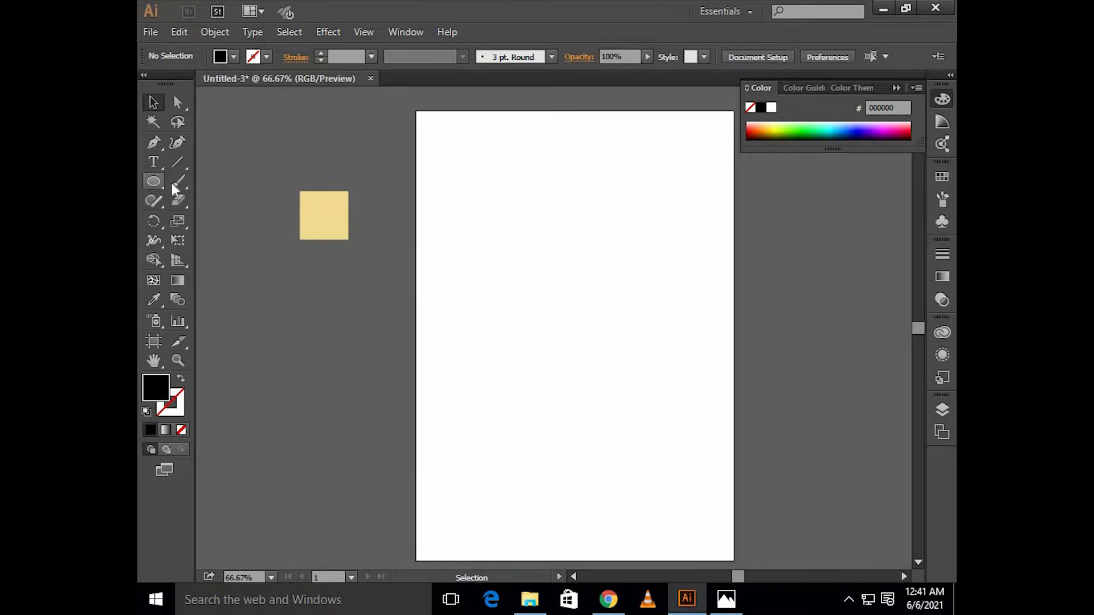
Step: Draw a black rectangle covering the whole artboard as the background and lock it
left_click_drag(416, 111, 734, 560)
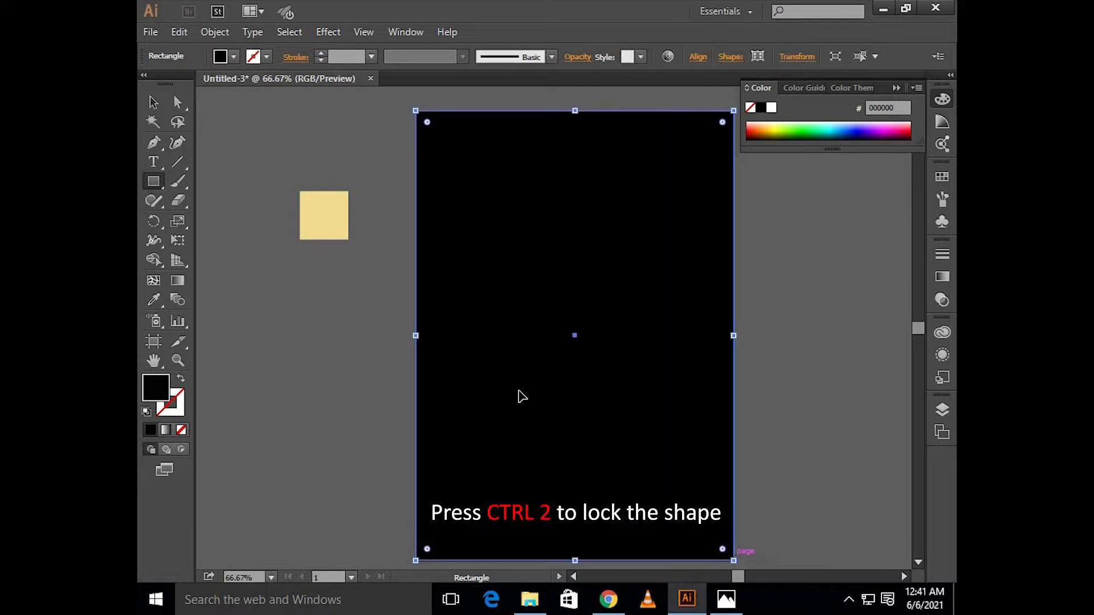
key("v")
key("ctrl+2")
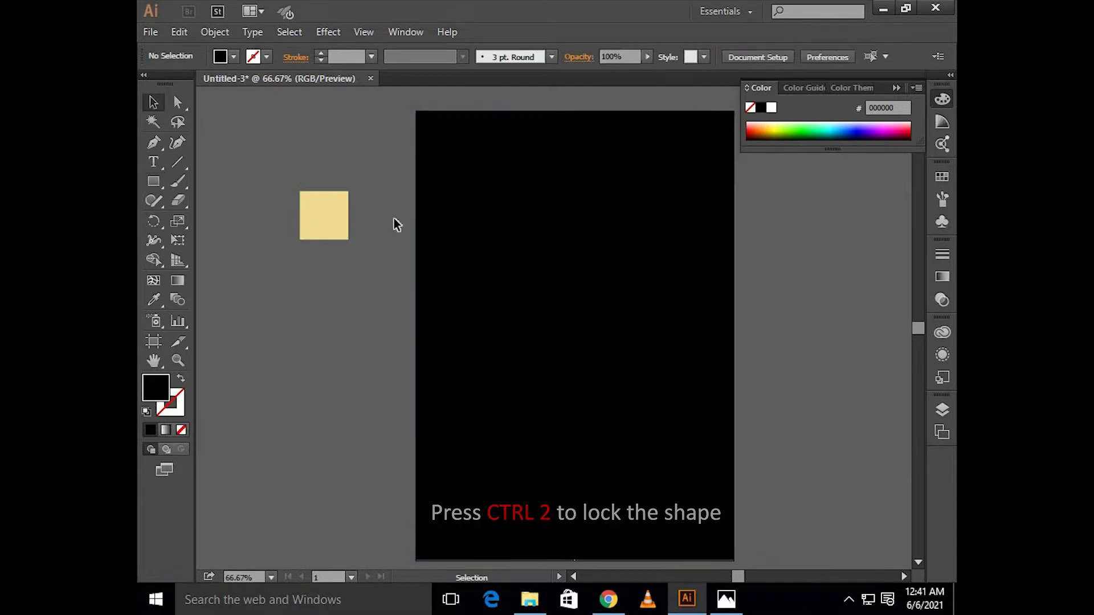
Step: Draw a large circle on the artboard, sample the cream square's colour (f4dd93) for it, and swap its fill and stroke
left_click_drag(154, 182, 205, 217)
left_click_drag(501, 240, 601, 401)
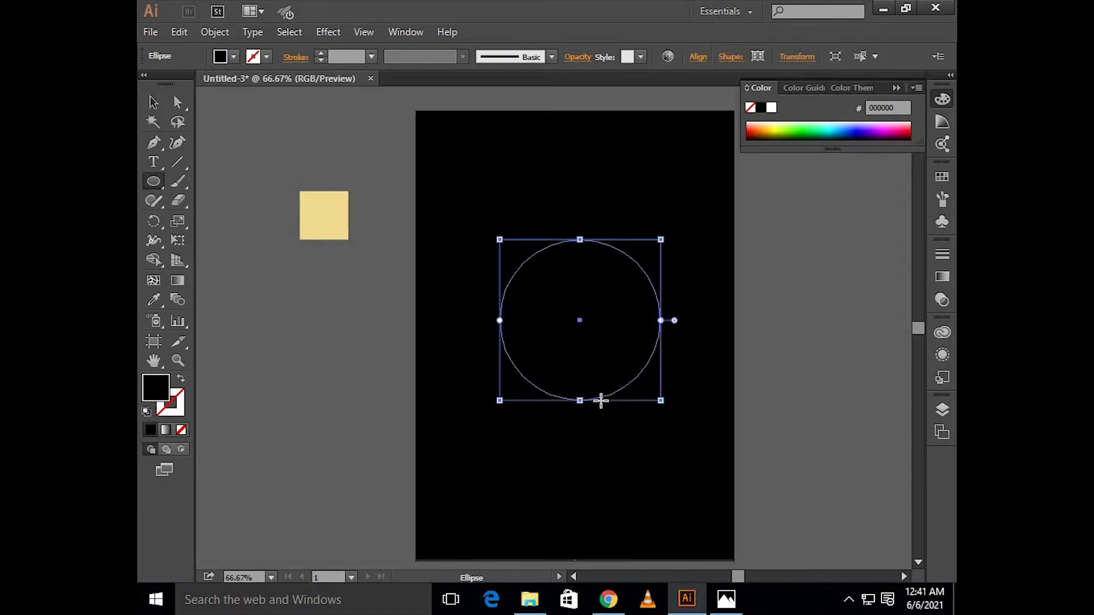
key("v")
key("i")
left_click(334, 203)
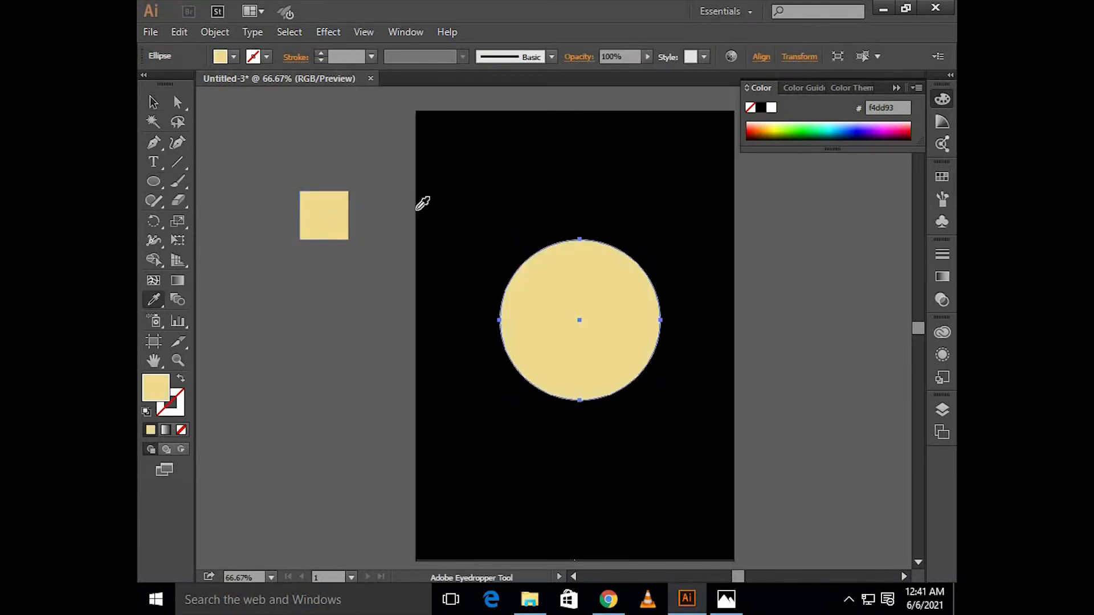
key("v")
left_click(179, 379)
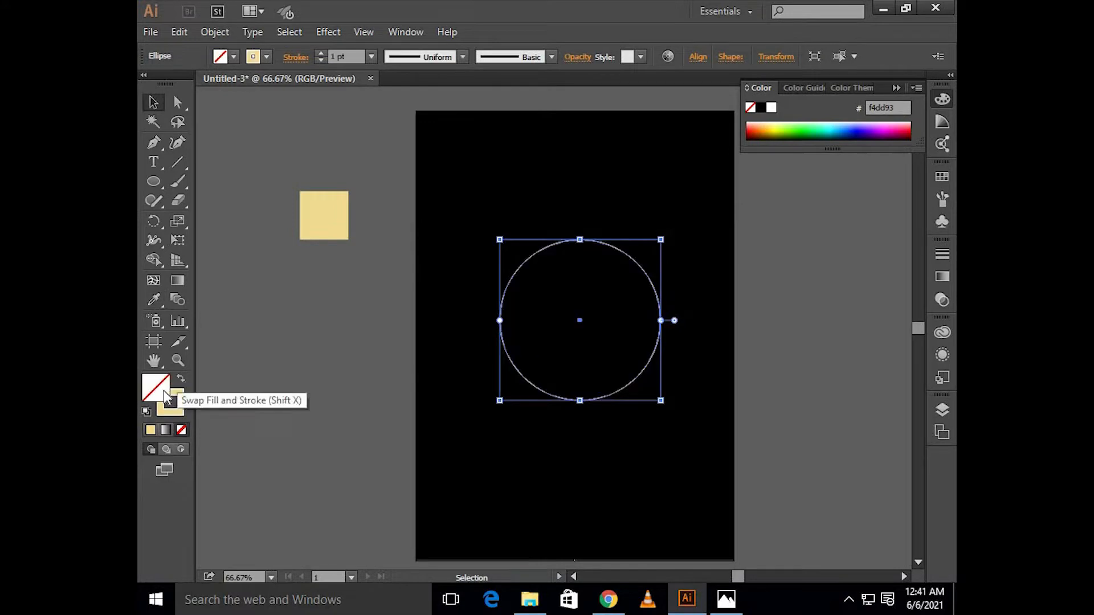
Step: Give the large circle a black fill and a 6 pt stroke
left_click(221, 57)
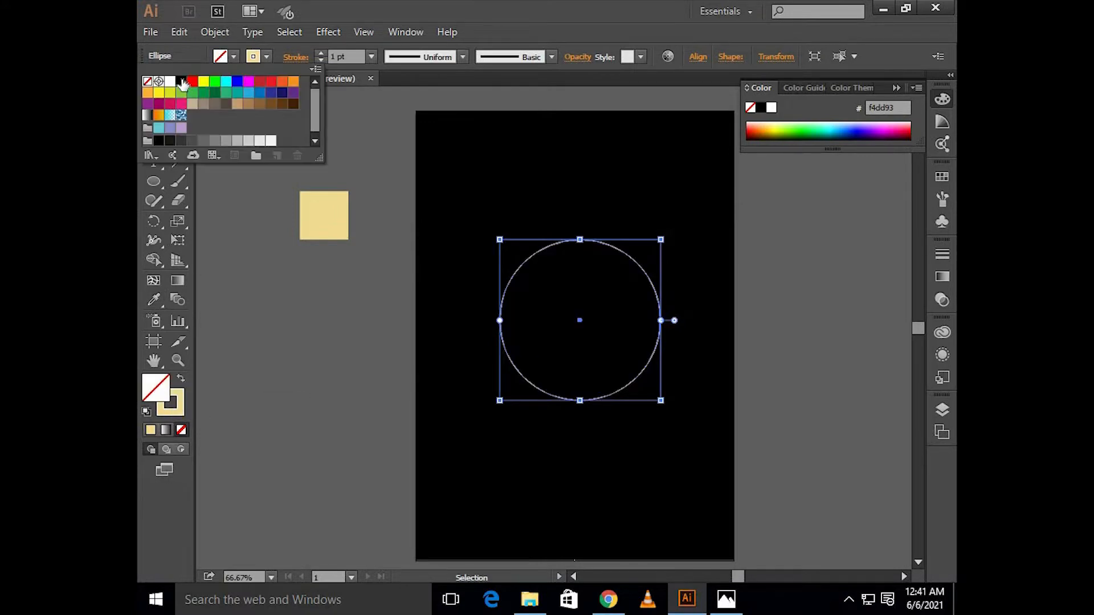
left_click(181, 81)
left_click(316, 293)
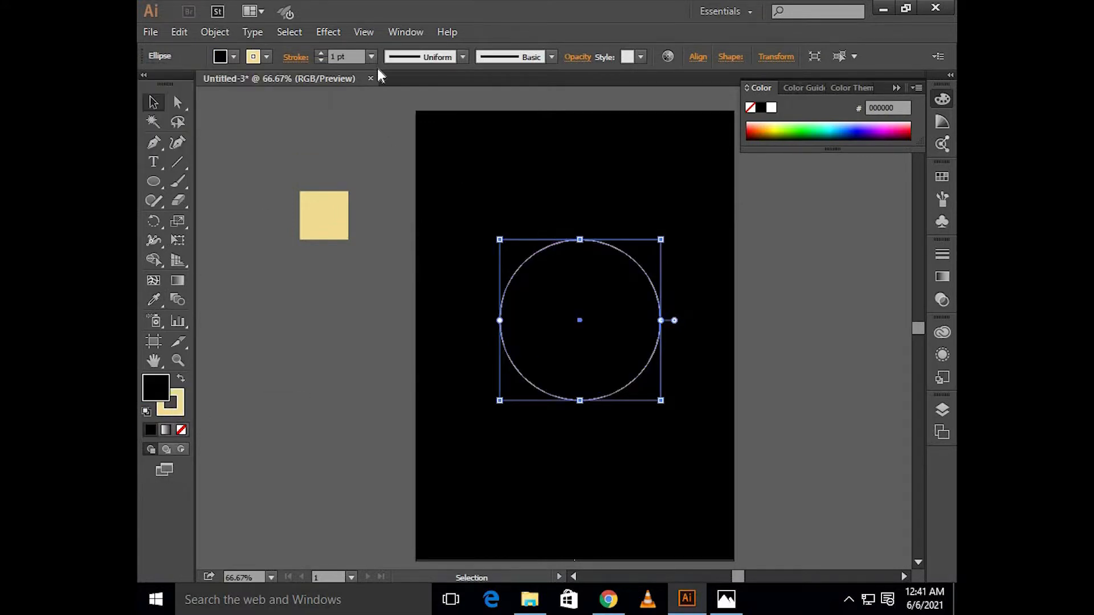
left_click(371, 56)
left_click(403, 215)
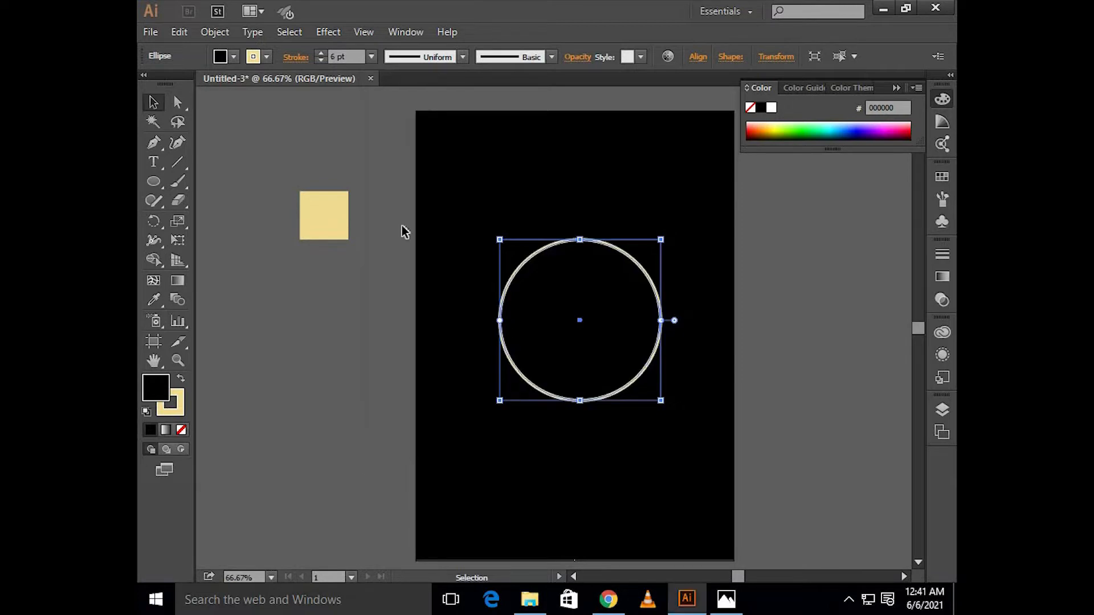
Step: Center the large circle horizontally and vertically on the artboard
left_click(896, 90)
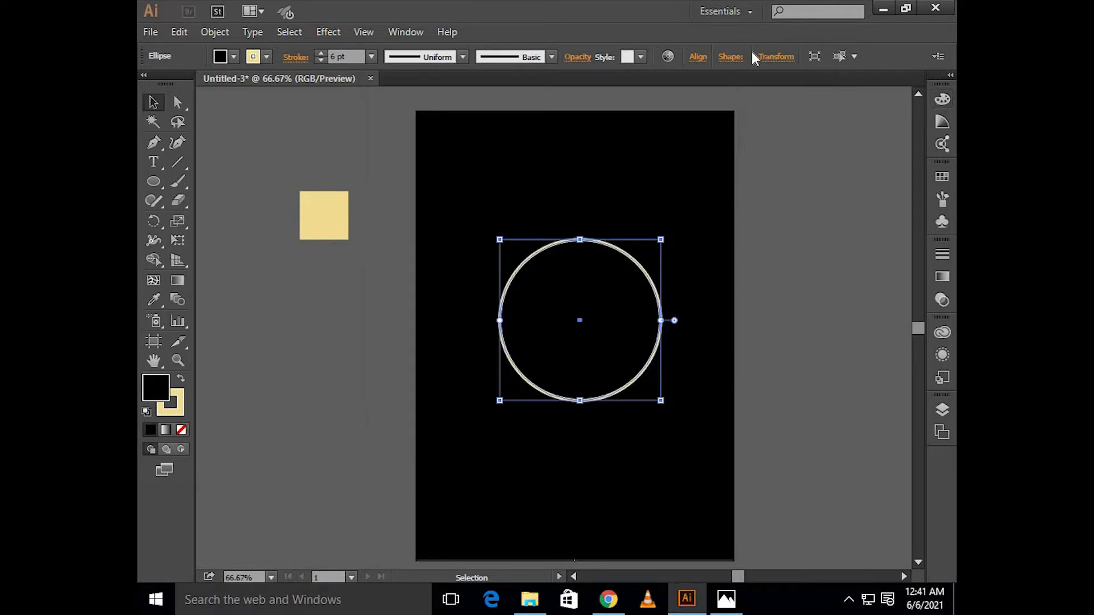
left_click(698, 57)
left_click(695, 186)
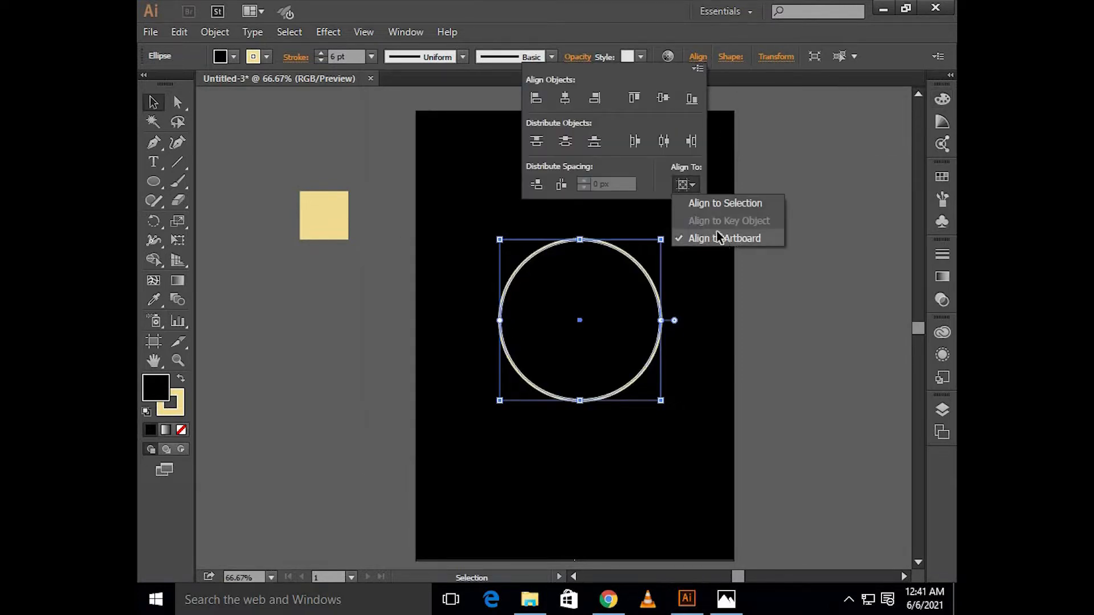
left_click(719, 238)
left_click(565, 96)
left_click(662, 99)
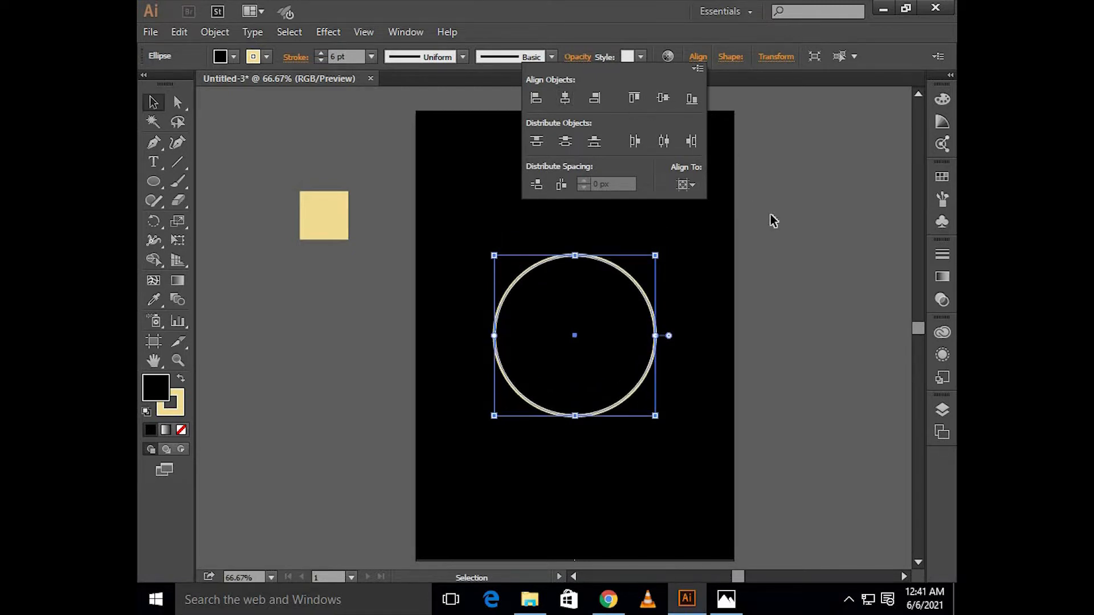
left_click(771, 223)
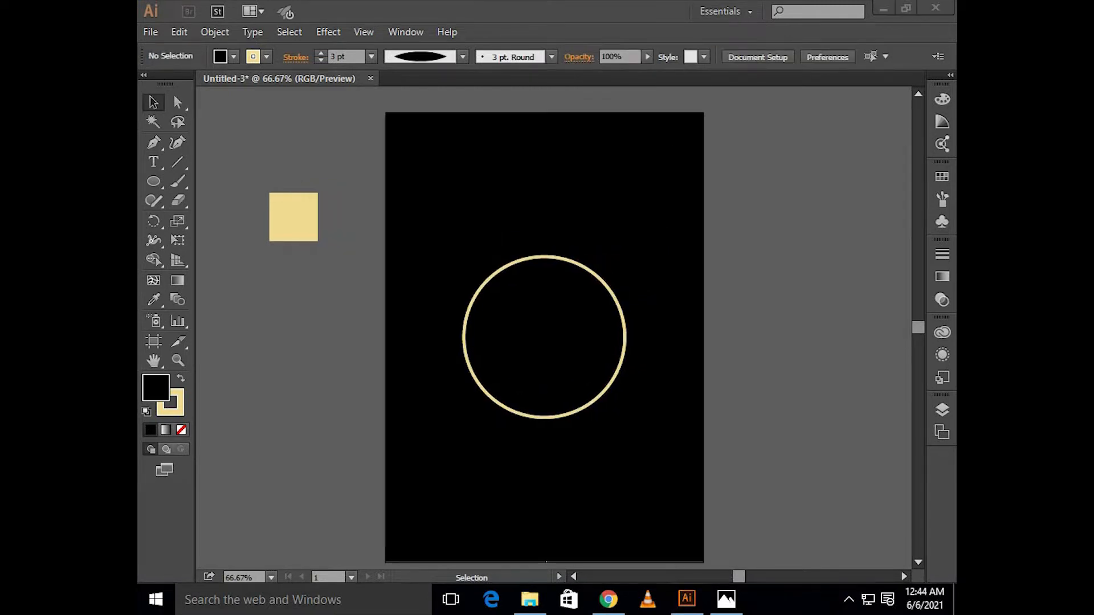
Step: Draw a curved path with the Pen tool just inside the circle's upper-right edge
left_click(154, 143)
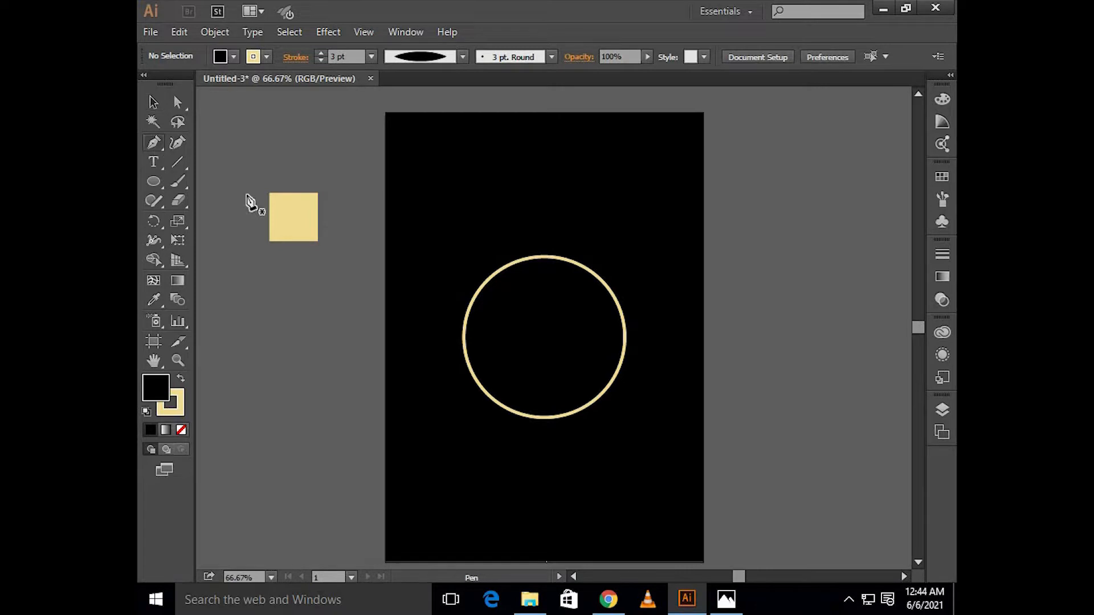
scroll(564, 311, "up", 2)
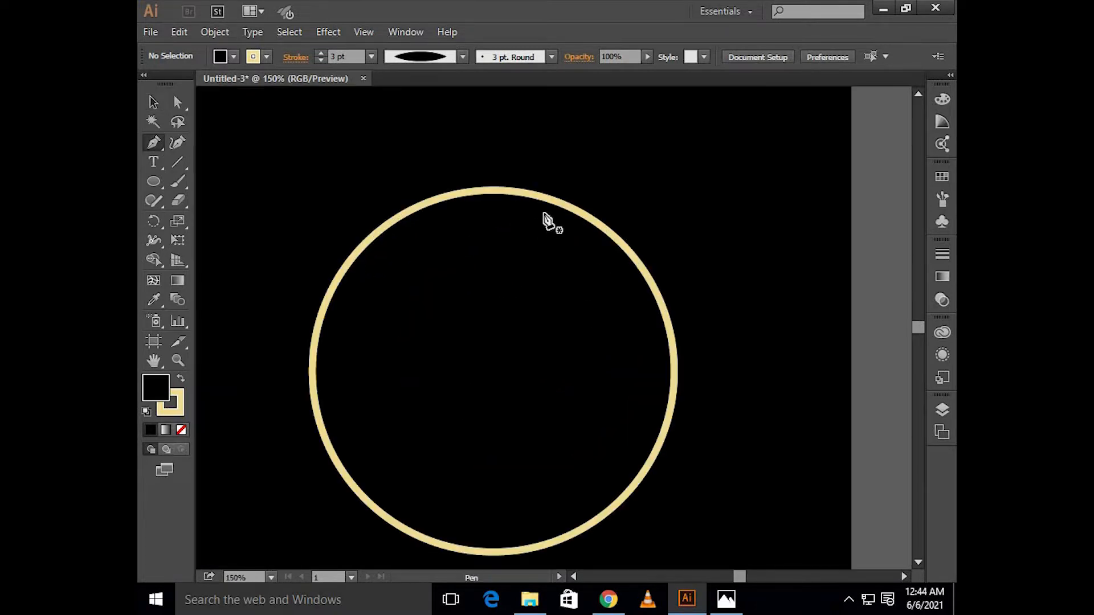
left_click(547, 213)
left_click_drag(637, 307, 649, 368)
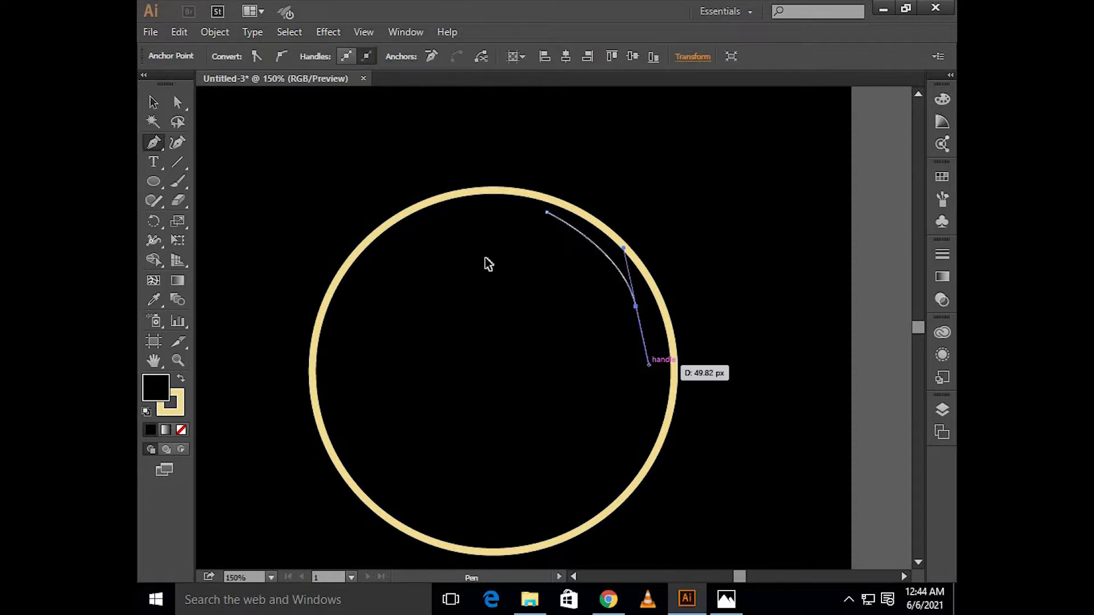
key("v")
Step: Set the upper-right curve's stroke to 3 pt and apply the lens-shaped width profile that tapers at both ends
left_click(303, 97)
left_click(565, 227)
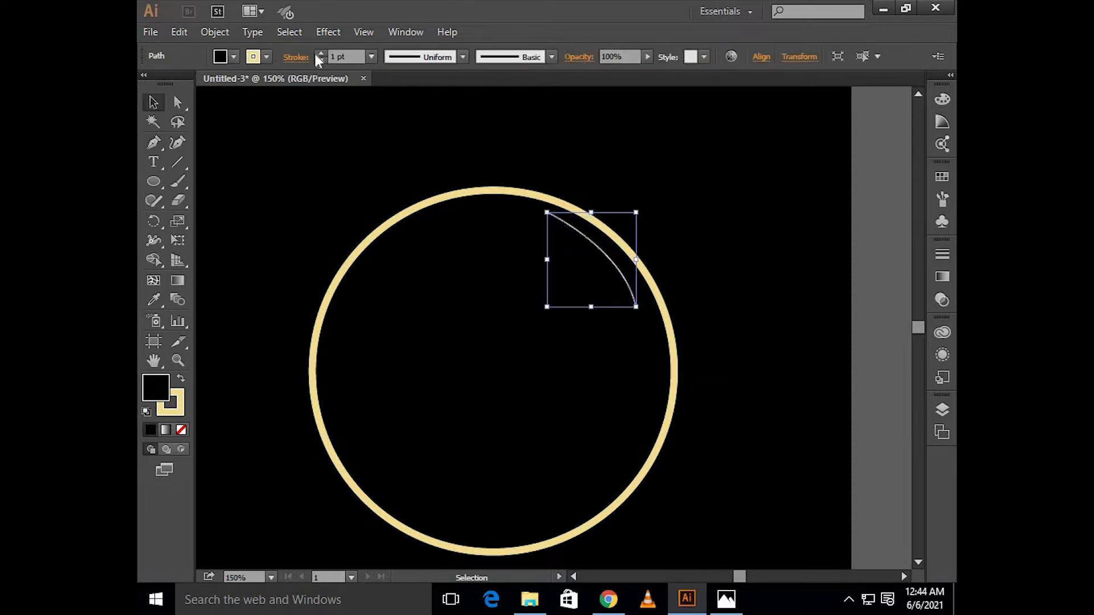
scroll(356, 57, "up", 2)
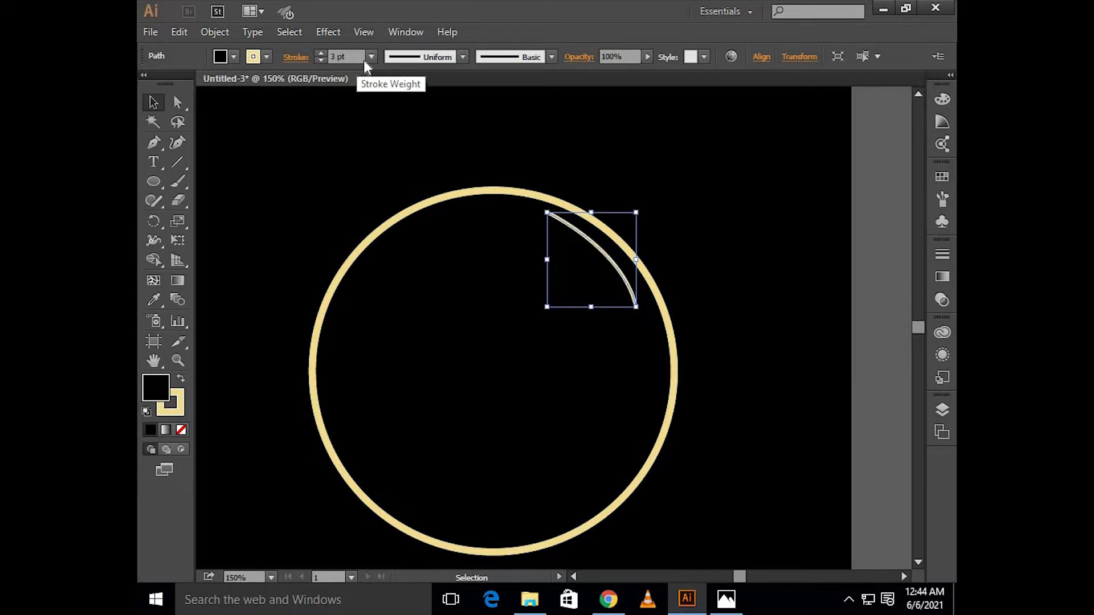
left_click(448, 61)
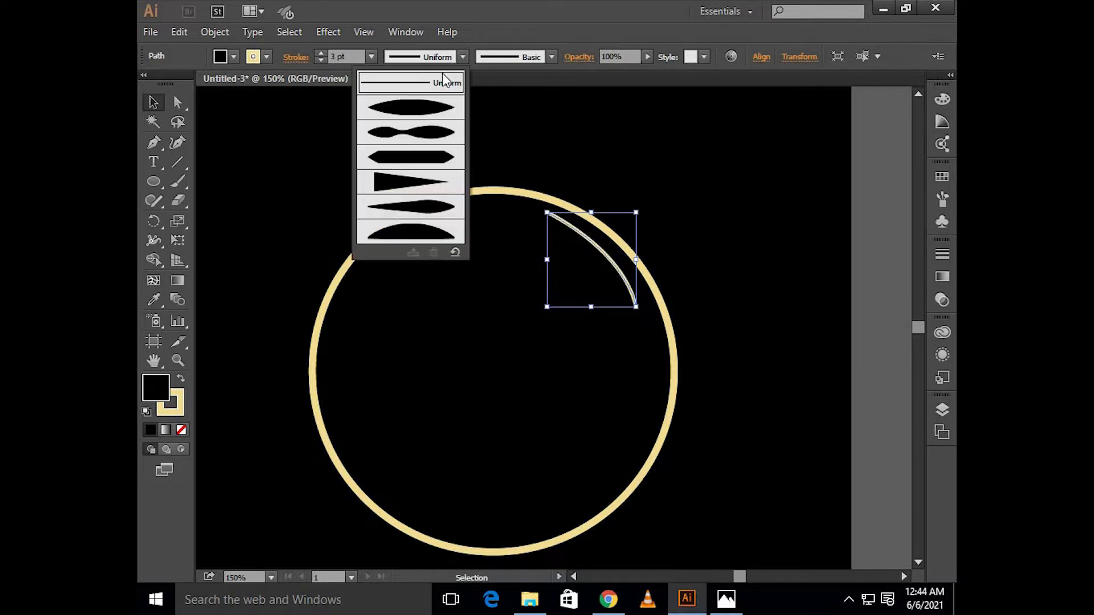
left_click(433, 106)
left_click(322, 211)
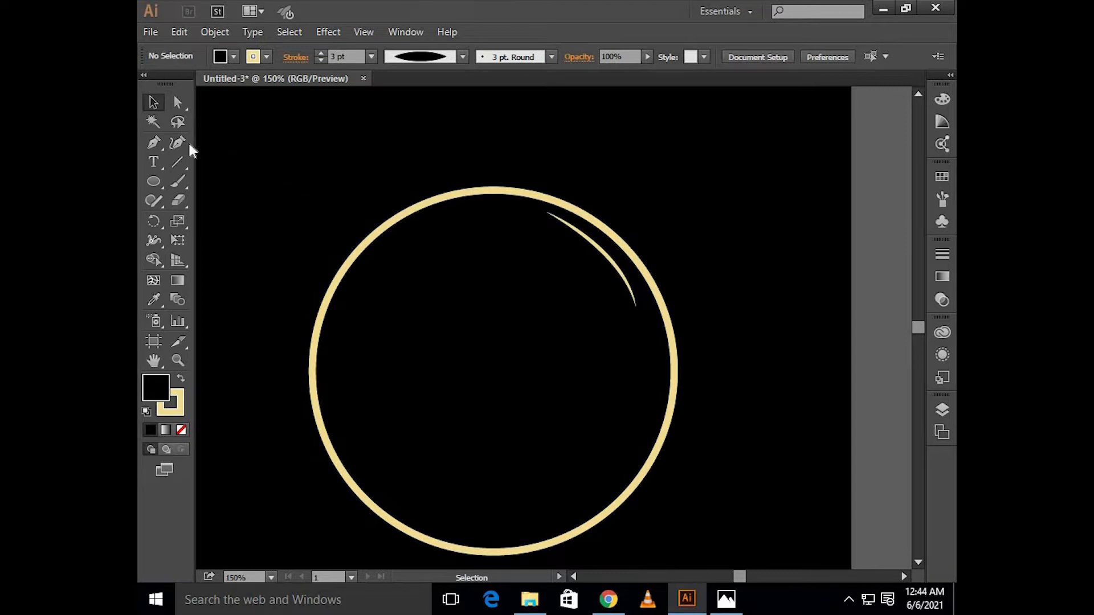
Step: Draw a second, longer curved path with the Pen tool just inside the circle's lower-right edge
left_click(157, 144)
scroll(615, 358, "down", 1)
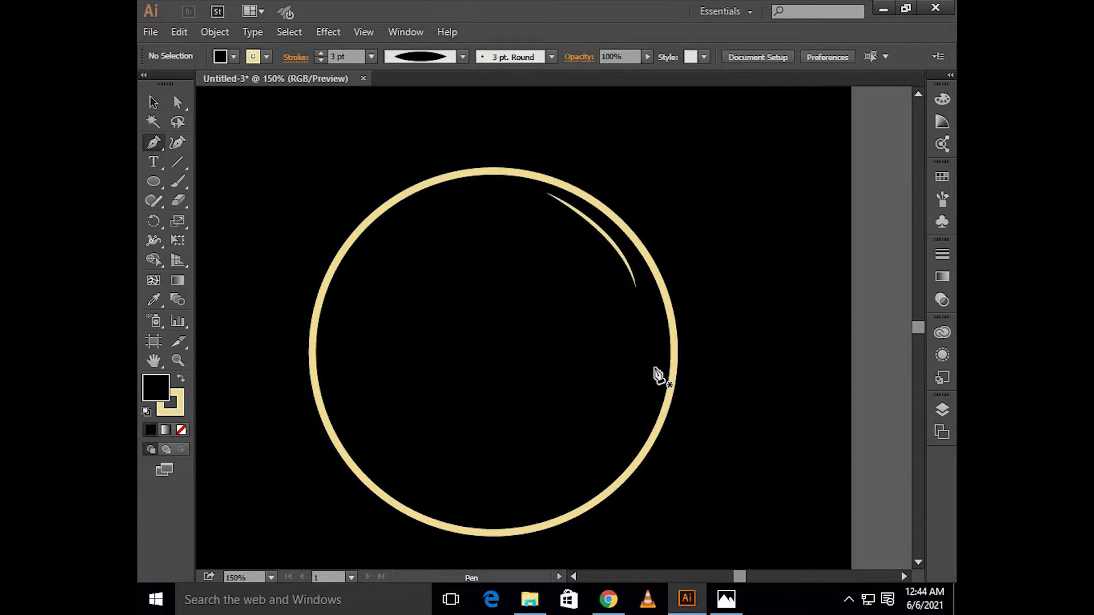
left_click(642, 356)
scroll(644, 359, "down", 3)
left_click_drag(534, 452, 416, 502)
key("v")
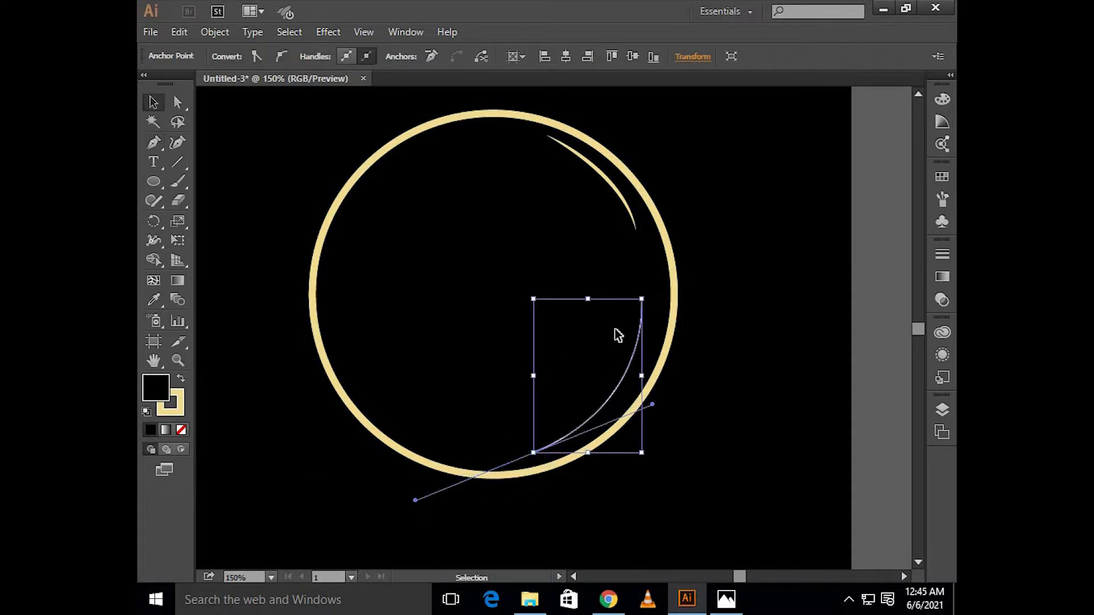
Step: Set the lower-right curve's stroke to 3 pt with the lens-shaped width profile tapering at both ends
left_click(523, 232)
left_click_drag(637, 276, 647, 328)
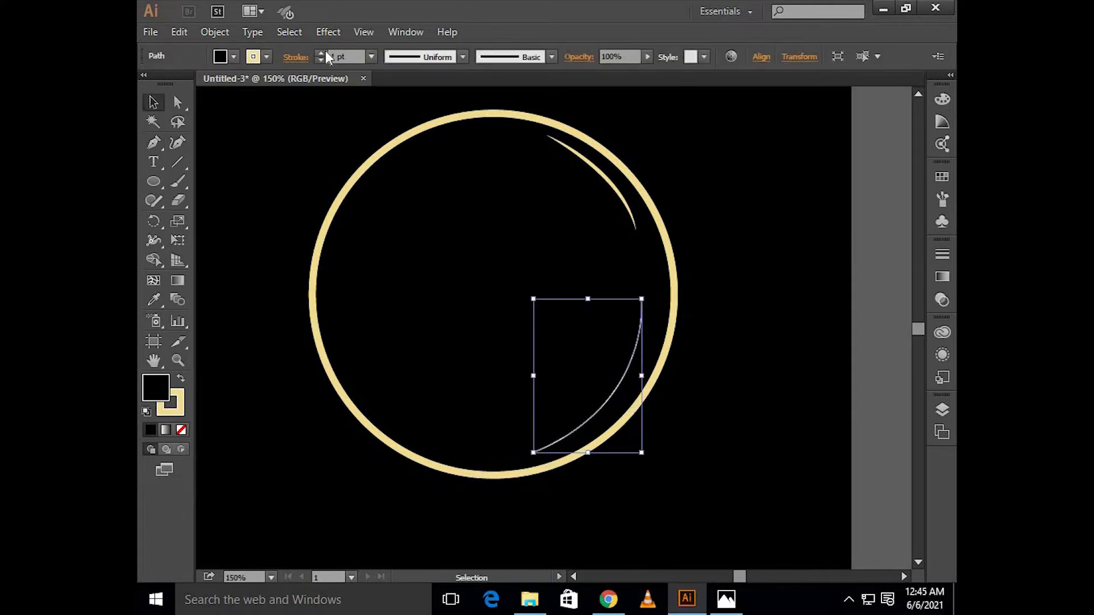
scroll(334, 49, "up", 2)
left_click(463, 57)
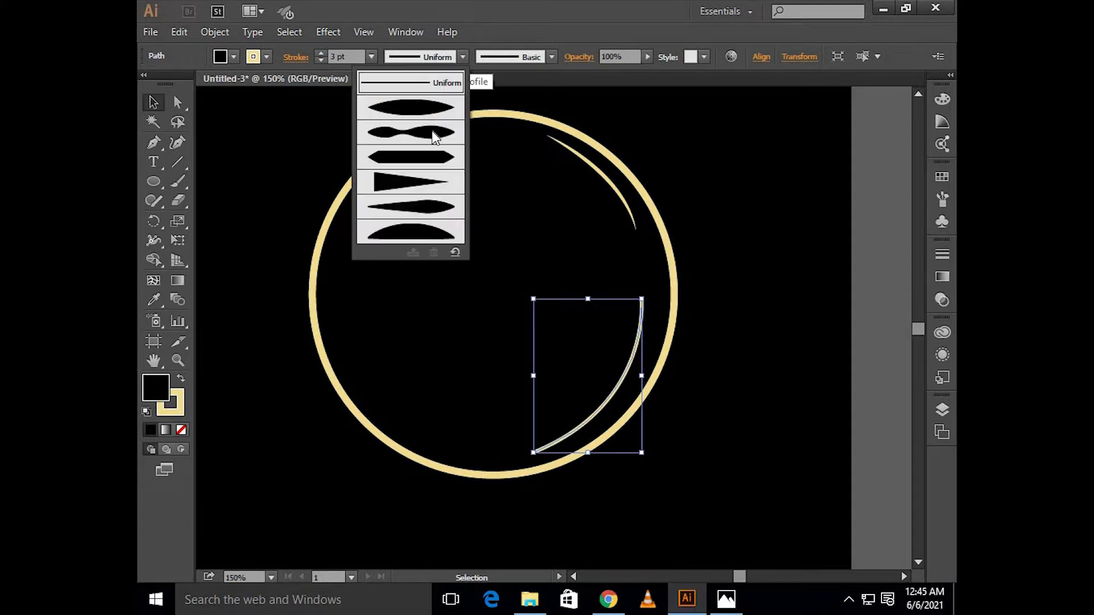
left_click(439, 107)
left_click(559, 298)
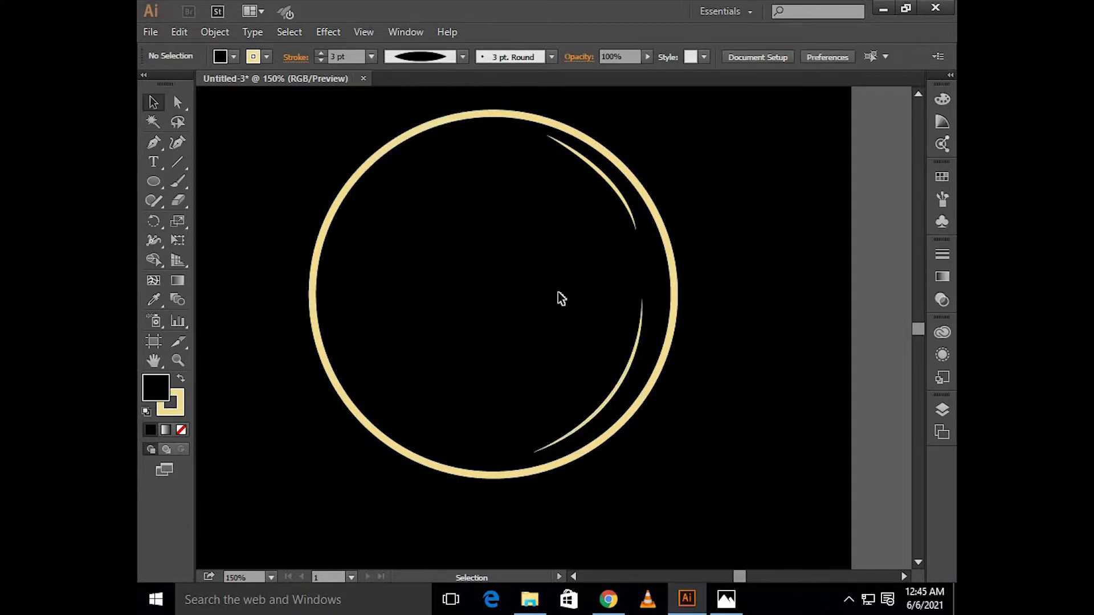
Step: Draw a shorter third curve with the Pen tool on the inner side of the lower-right curve, running alongside it
scroll(564, 298, "up", 1)
key("p")
scroll(630, 342, "down", 2)
scroll(615, 355, "up", 1)
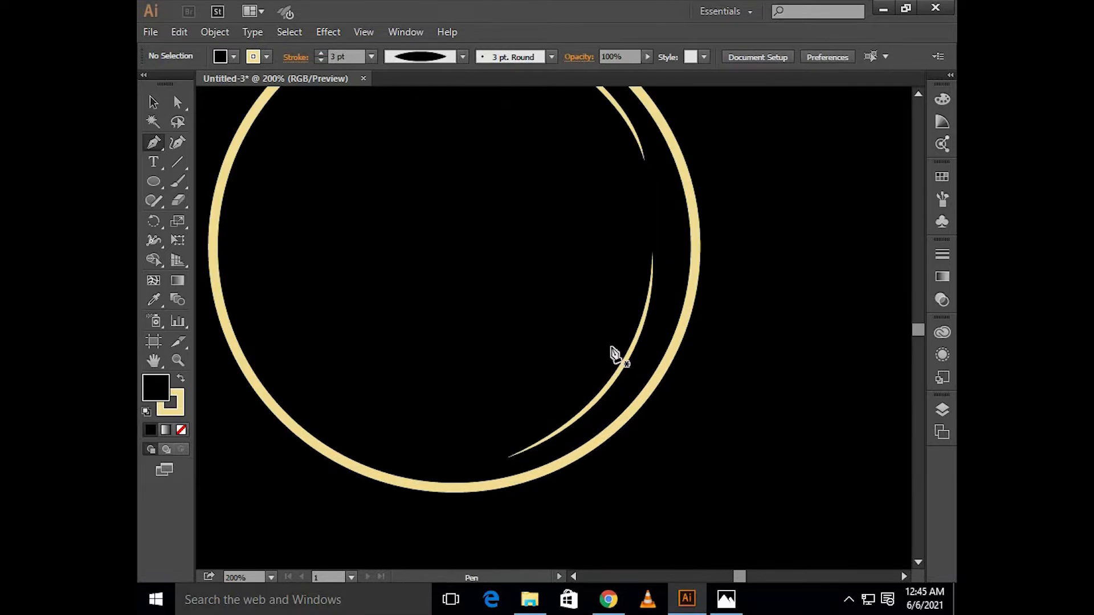
left_click(610, 342)
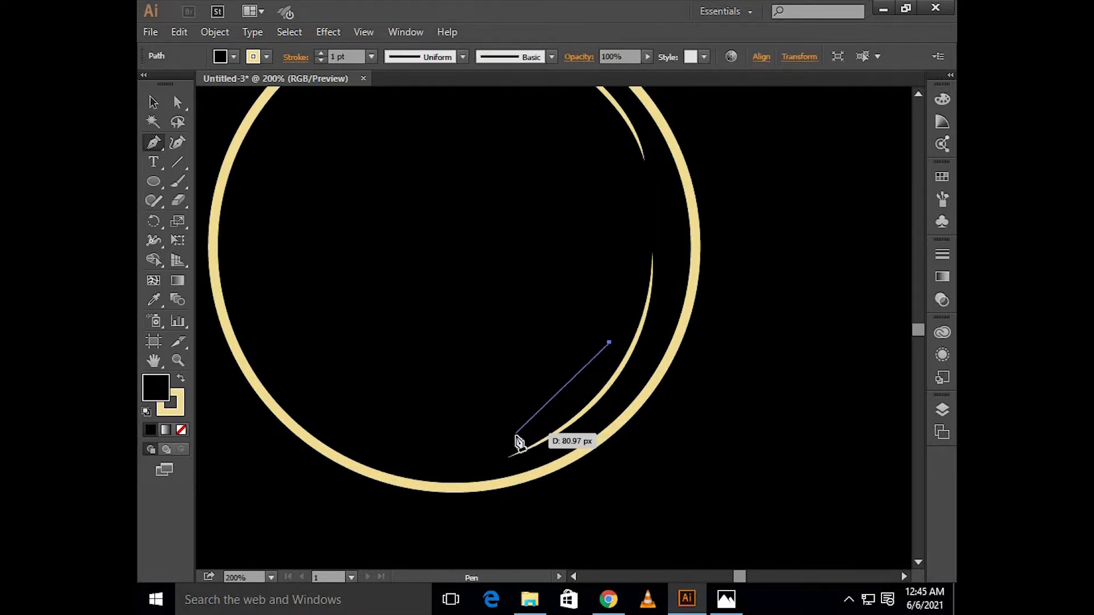
left_click_drag(507, 440, 431, 477)
key("v")
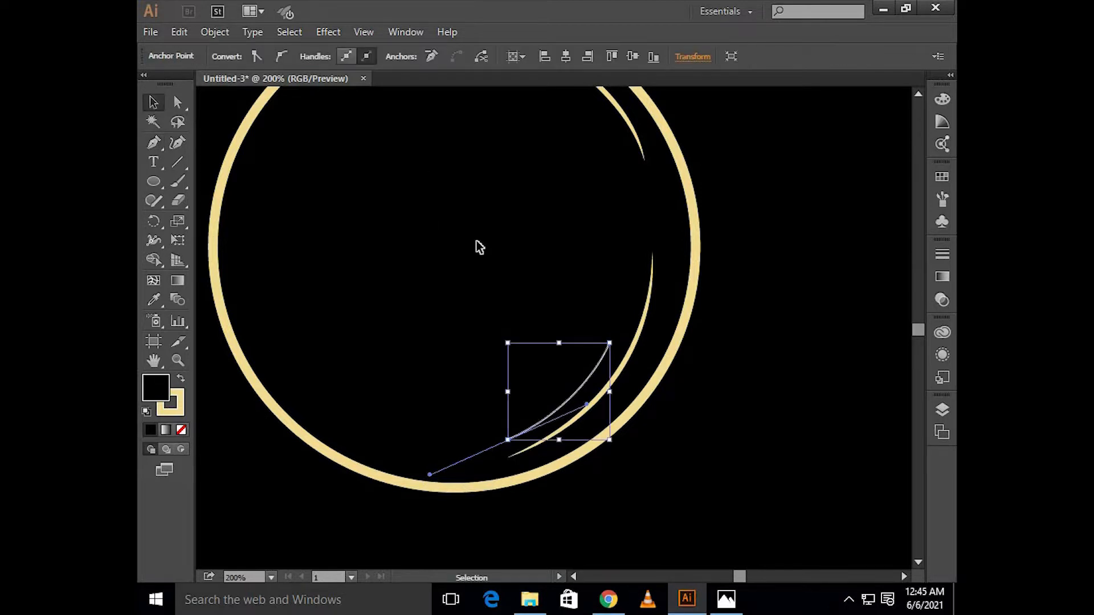
Step: Set the short inner curve's stroke to 2 pt and apply the lens-shaped width profile tapering at both ends
left_click(558, 335)
left_click(603, 338)
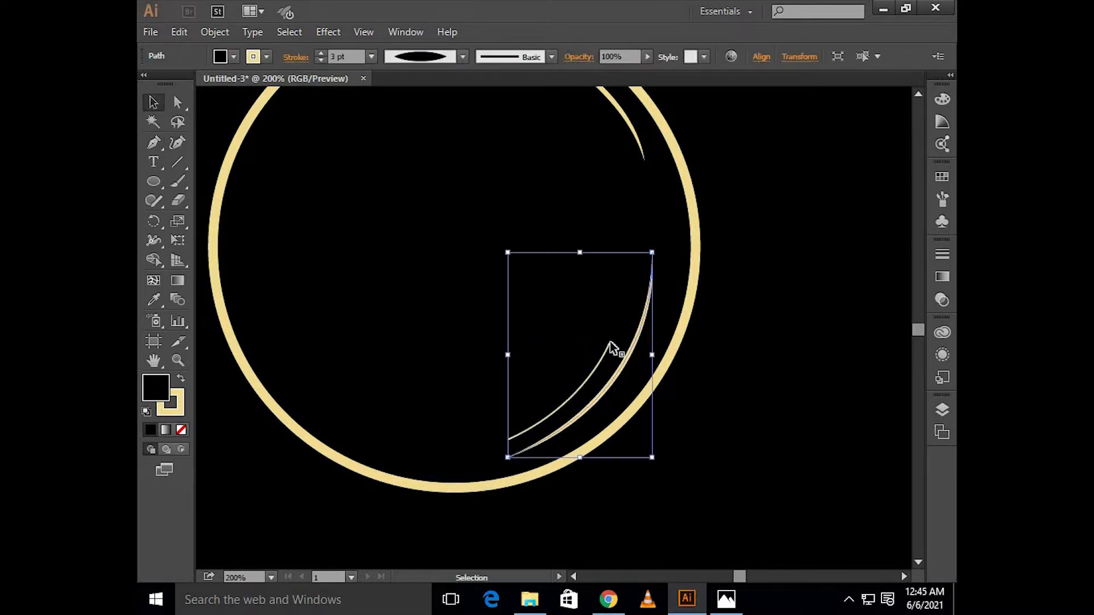
left_click(724, 340)
left_click(608, 355)
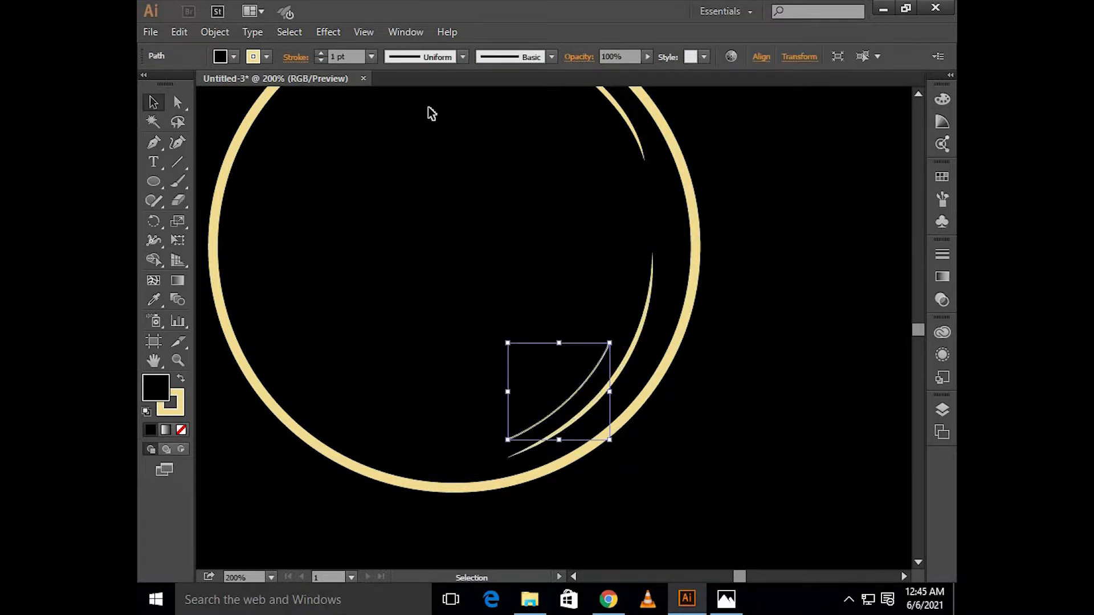
left_click(427, 57)
left_click(415, 102)
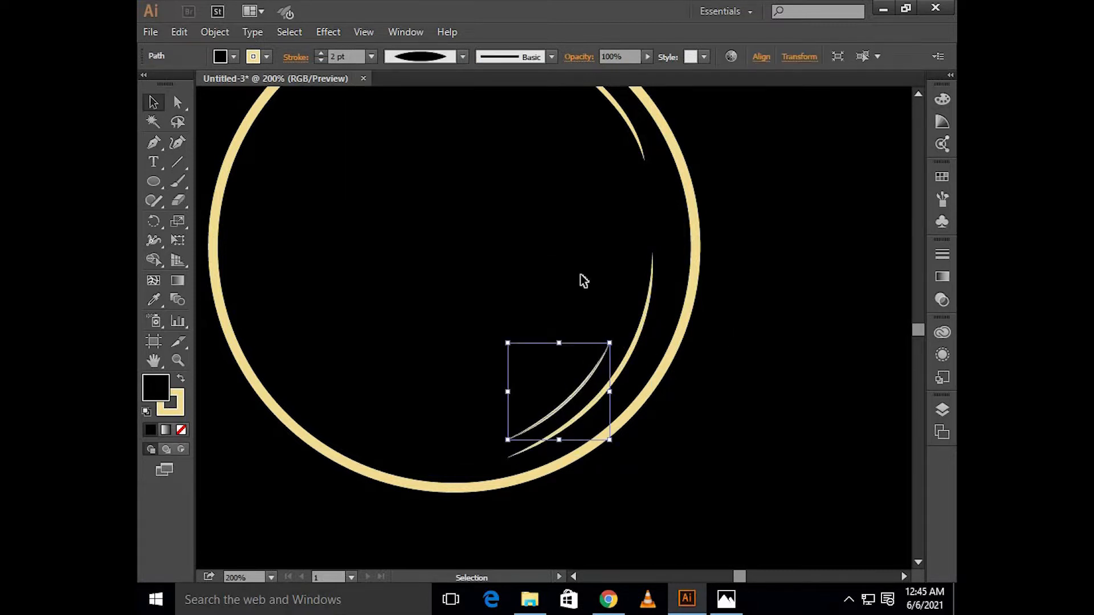
left_click(582, 280)
Step: Select the two lower-right curves together and rotate them slightly clockwise to follow the circle's edge
scroll(588, 307, "up", 3)
scroll(588, 307, "left", 6)
scroll(588, 308, "up", 1)
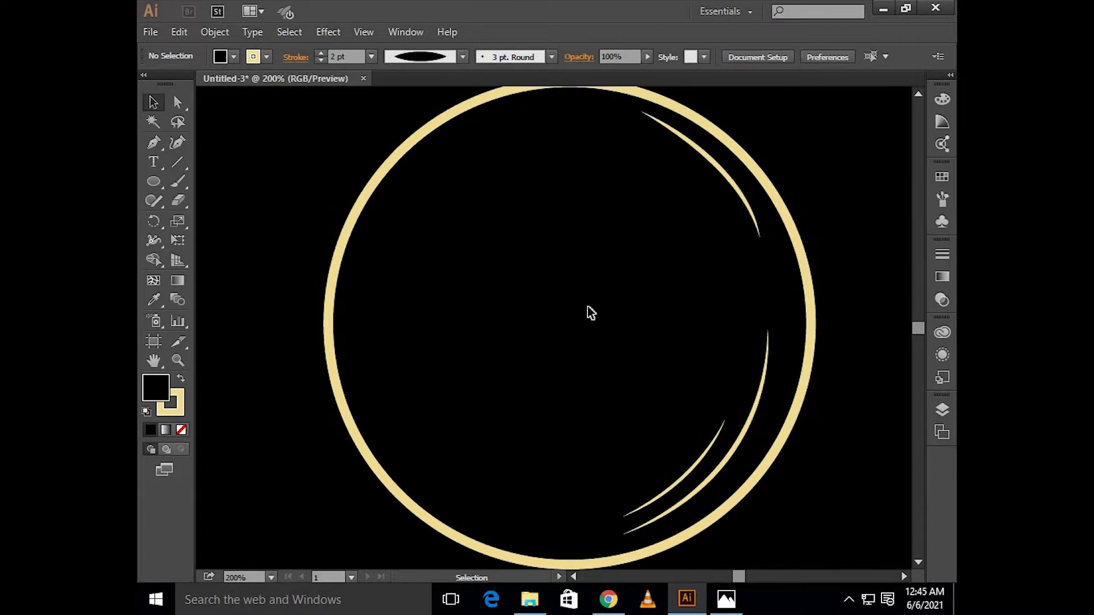
scroll(588, 308, "down", 1)
scroll(588, 307, "up", 1)
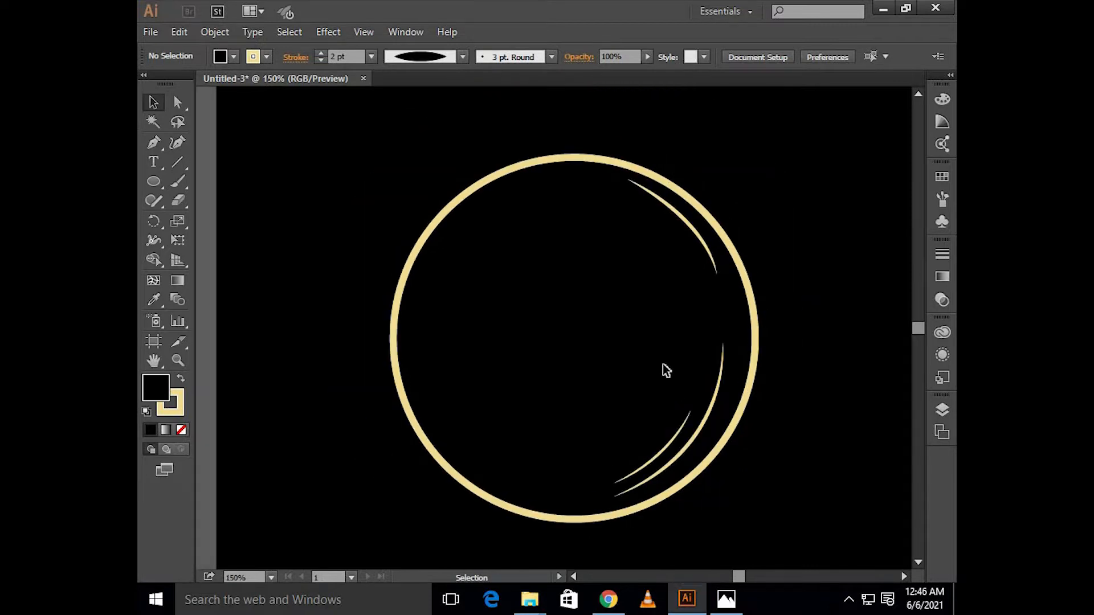
scroll(719, 383, "up", 1)
scroll(719, 383, "right", 3)
left_click_drag(722, 318, 634, 441)
left_click_drag(713, 318, 721, 329)
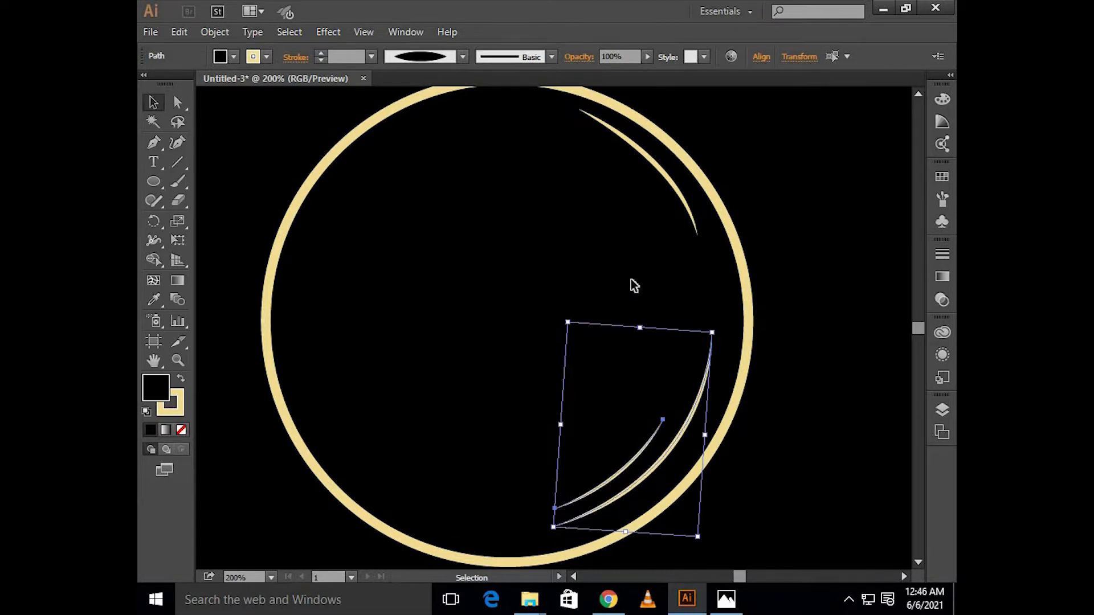
left_click(631, 279)
Step: Draw a small circle with a 2 pt cream stroke inside the large circle, near its upper-left edge
scroll(631, 279, "left", 5)
scroll(254, 221, "up", 2)
scroll(228, 214, "left", 2)
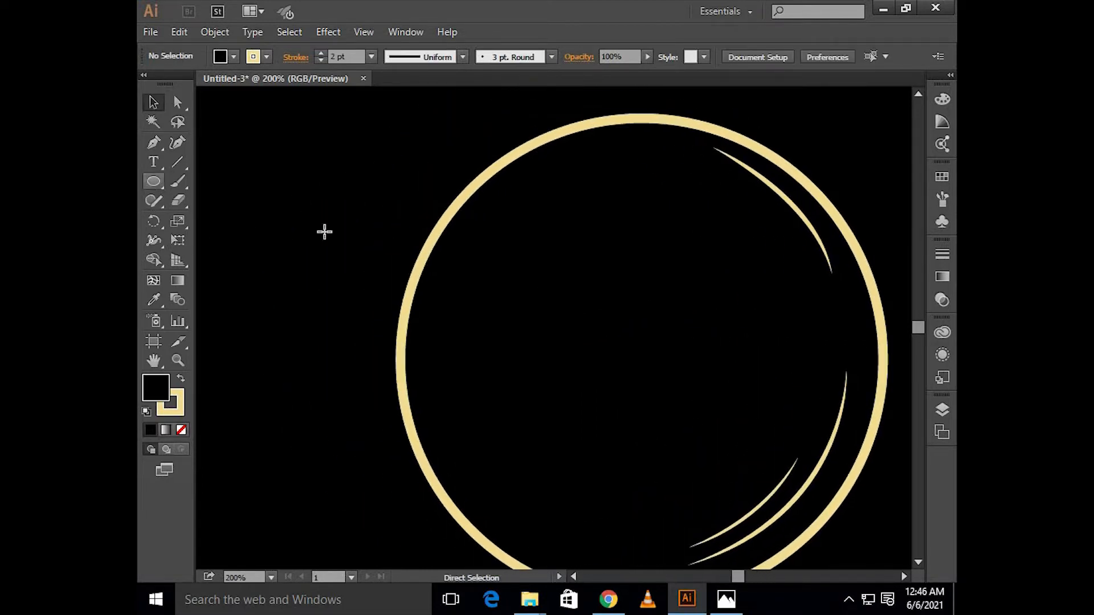
left_click_drag(486, 273, 519, 307)
key("v")
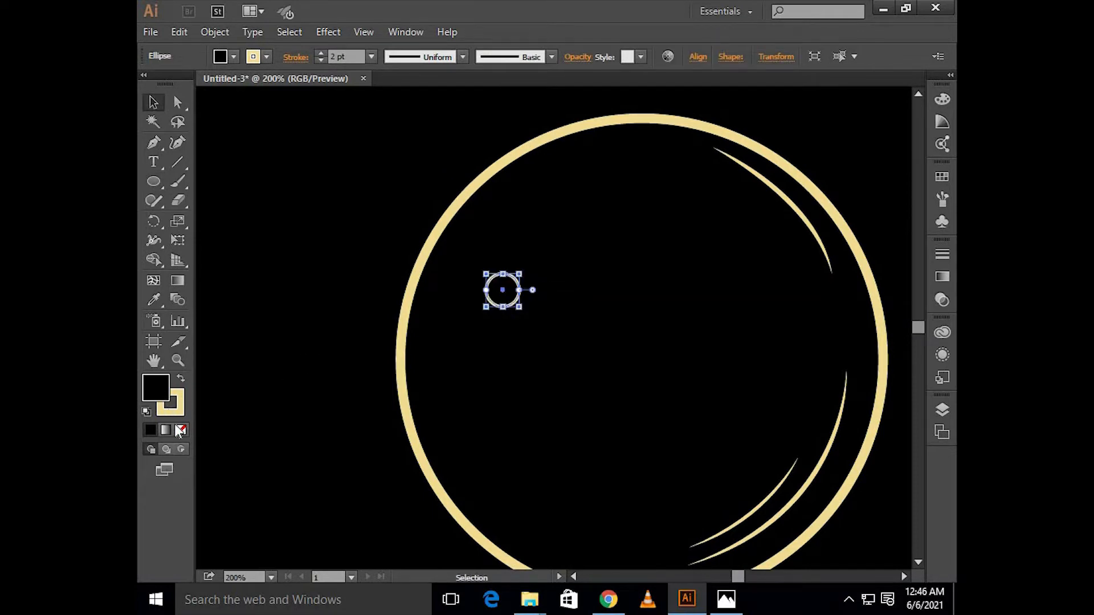
Step: Turn the small circle into a solid cream dot without stroke and add a smaller copy just above and to its right
left_click(182, 380)
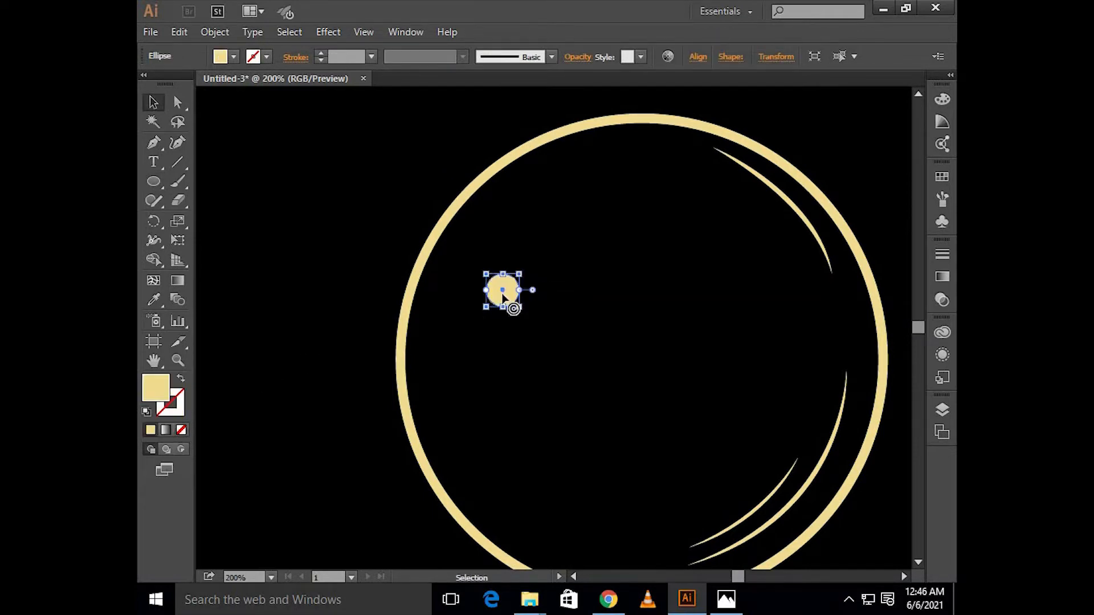
left_click(548, 259)
scroll(507, 272, "down", 1)
left_click_drag(502, 273, 519, 296)
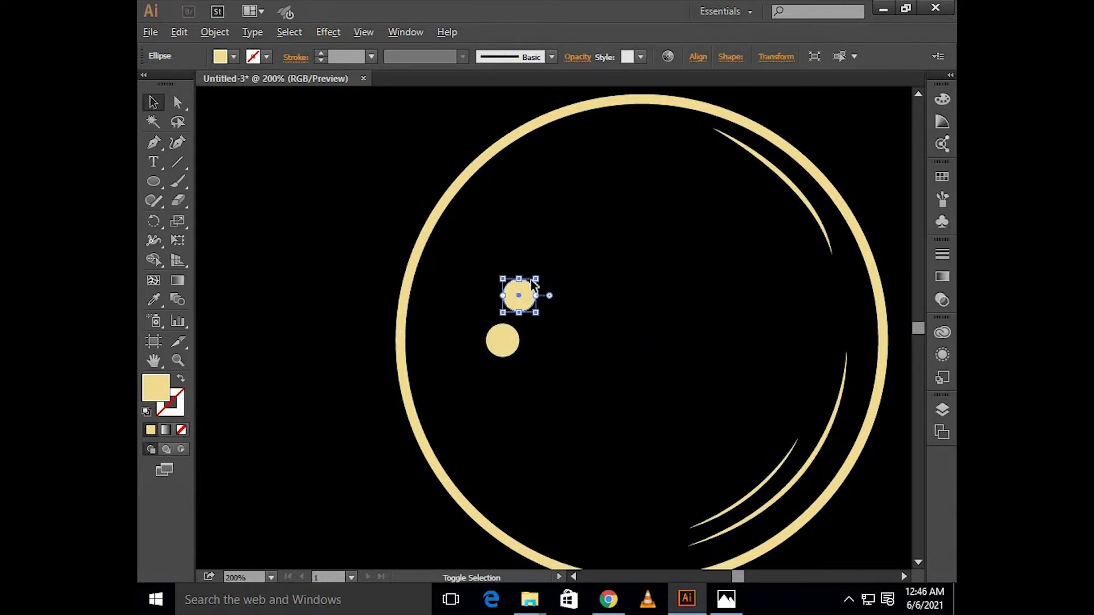
scroll(528, 278, "up", 2)
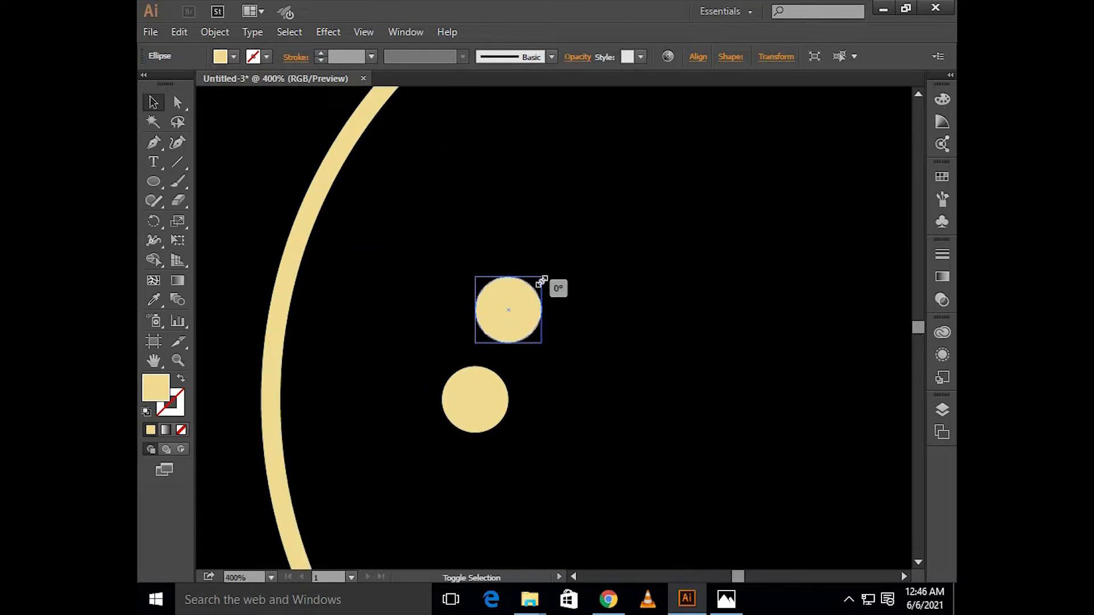
left_click_drag(540, 277, 527, 307)
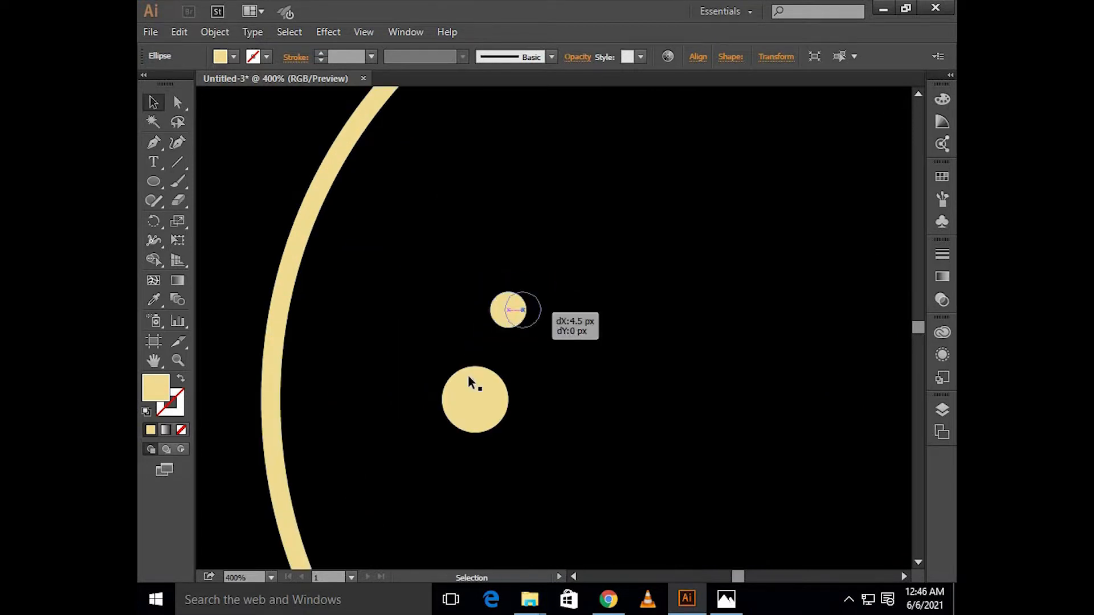
Step: Spread the two dots apart, moving the smaller one slightly right and the larger one slightly left and down
left_click_drag(467, 397, 450, 402)
left_click_drag(494, 442, 512, 454)
left_click(522, 420)
scroll(508, 377, "down", 3)
scroll(508, 377, "down", 1)
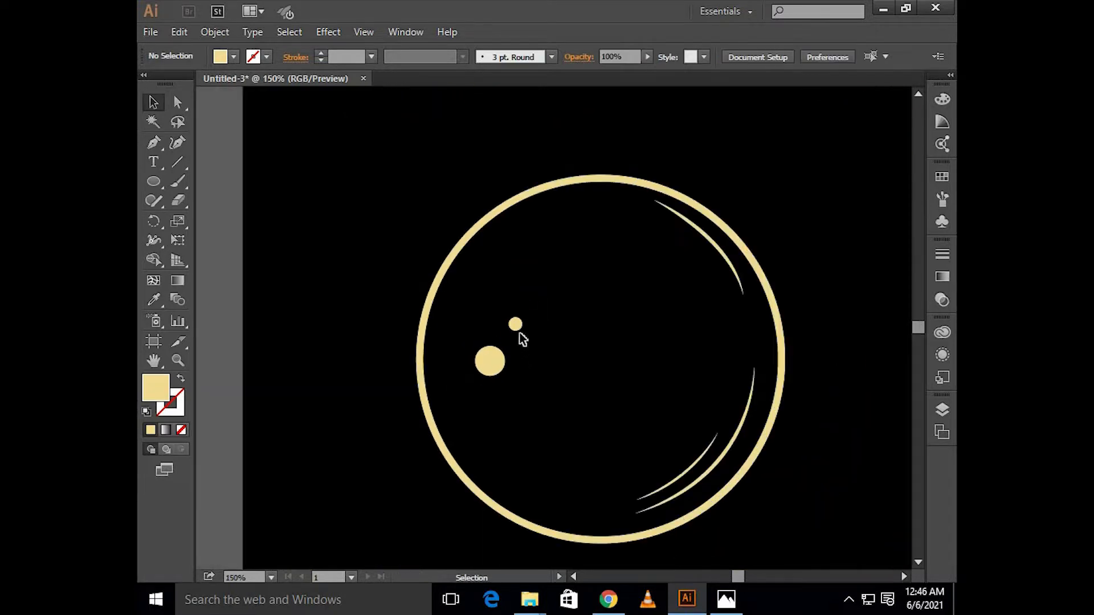
Step: Add a third, medium-sized cream dot below the large dot by copying it and scaling the copy down
left_click(498, 375)
left_click_drag(491, 363, 526, 422)
left_click(566, 376)
key("ctrl+minus")
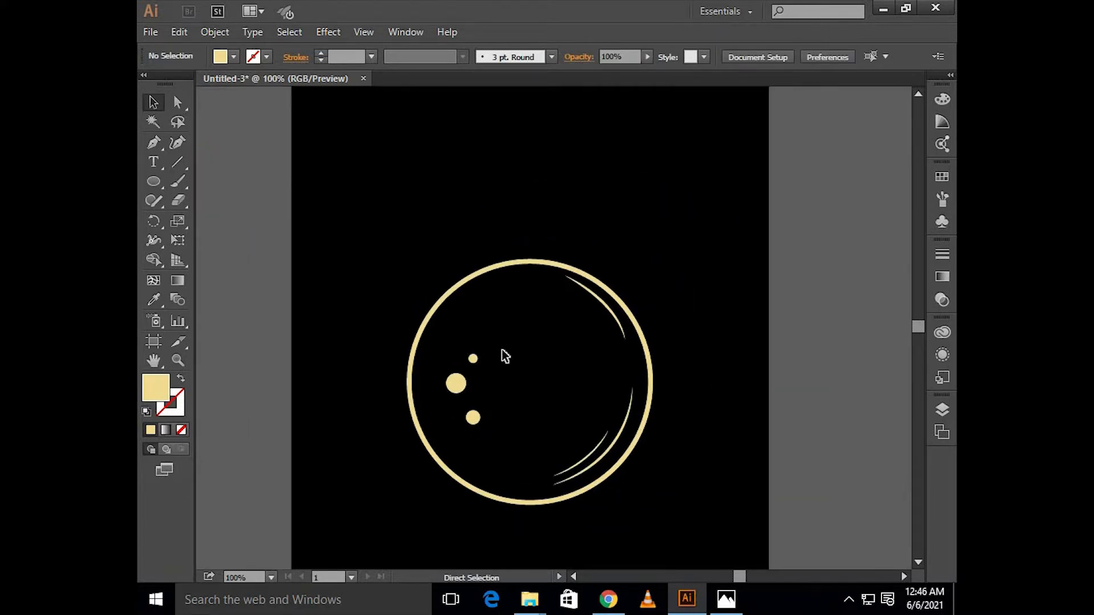
Step: Select the three dots together and nudge them slightly left towards the large circle's edge
left_click_drag(445, 422, 449, 424)
key("Left")
key("Left")
key("Left")
key("Left")
key("Left")
key("Left")
key("Left")
key("Left")
key("Left")
key("Left")
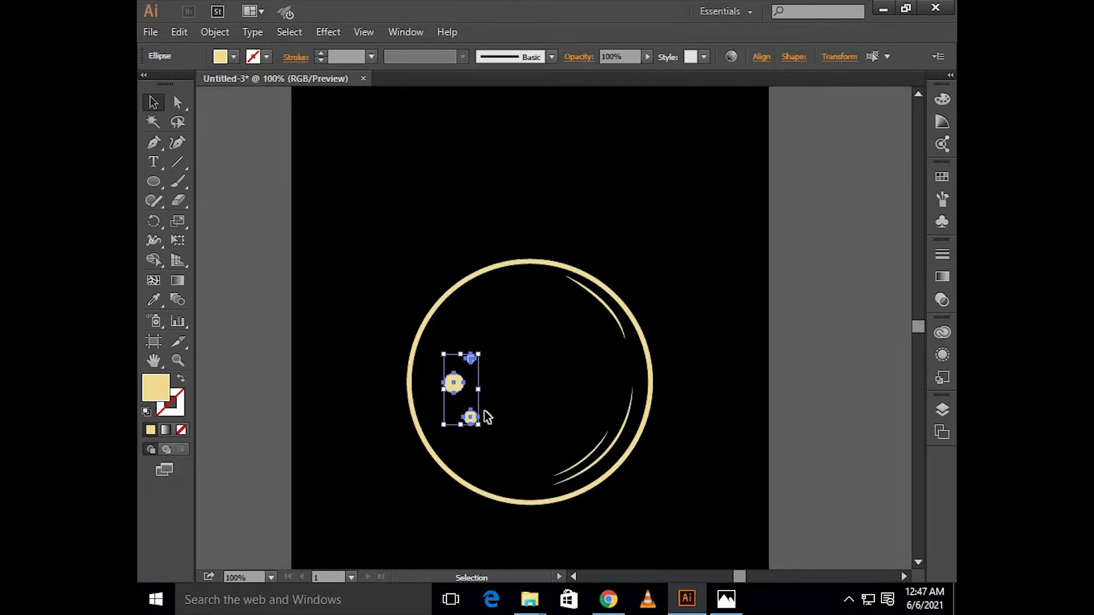
left_click(511, 392)
scroll(512, 392, "up", 1, "alt")
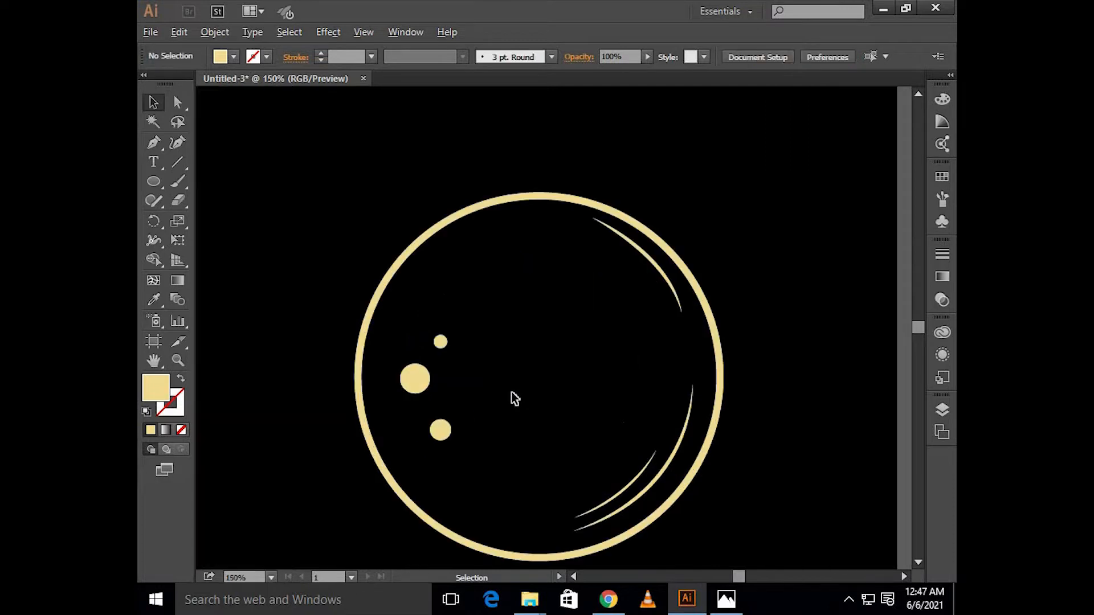
Step: Create a copy of the two lower-right curves reflected across the vertical axis, move it to the circle's centre and remove its fill
left_click_drag(638, 421, 662, 463)
right_click(662, 458)
mouse_move(706, 369)
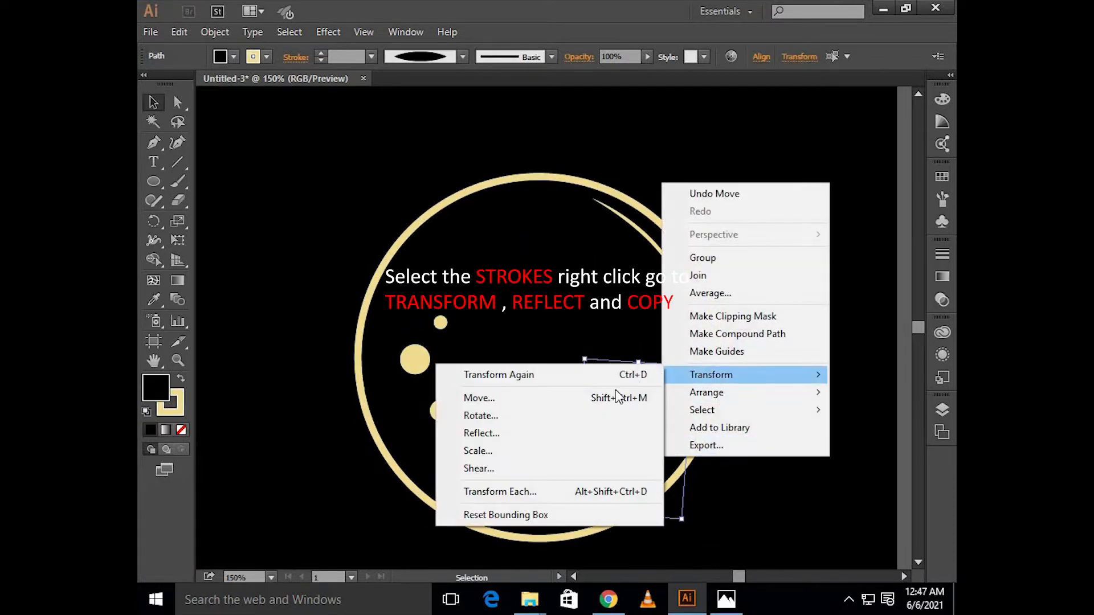
left_click(589, 432)
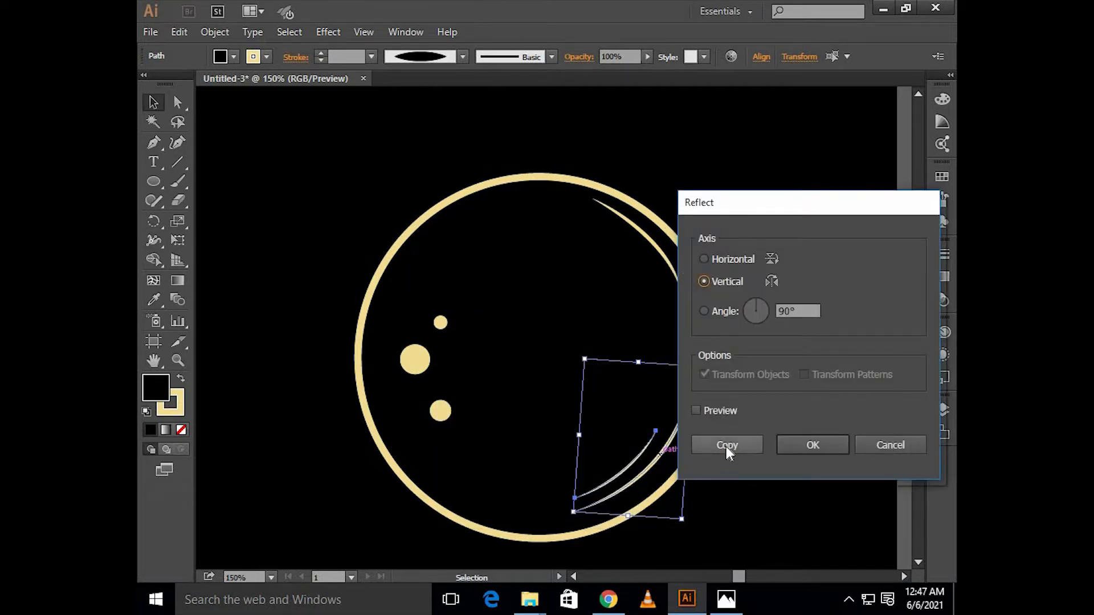
left_click(726, 446)
left_click_drag(587, 428, 493, 327)
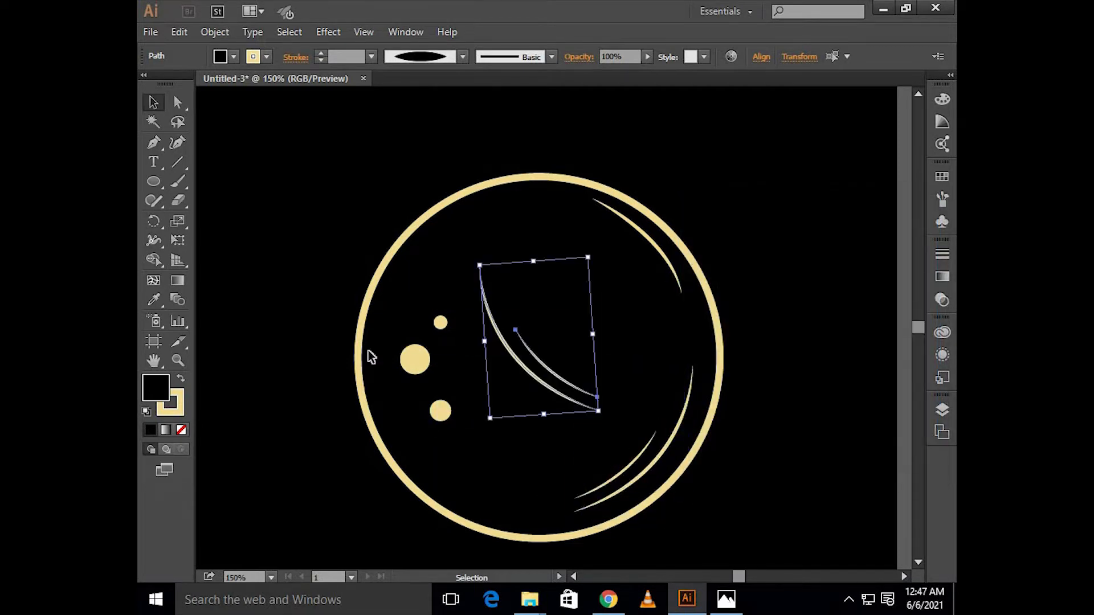
left_click(181, 430)
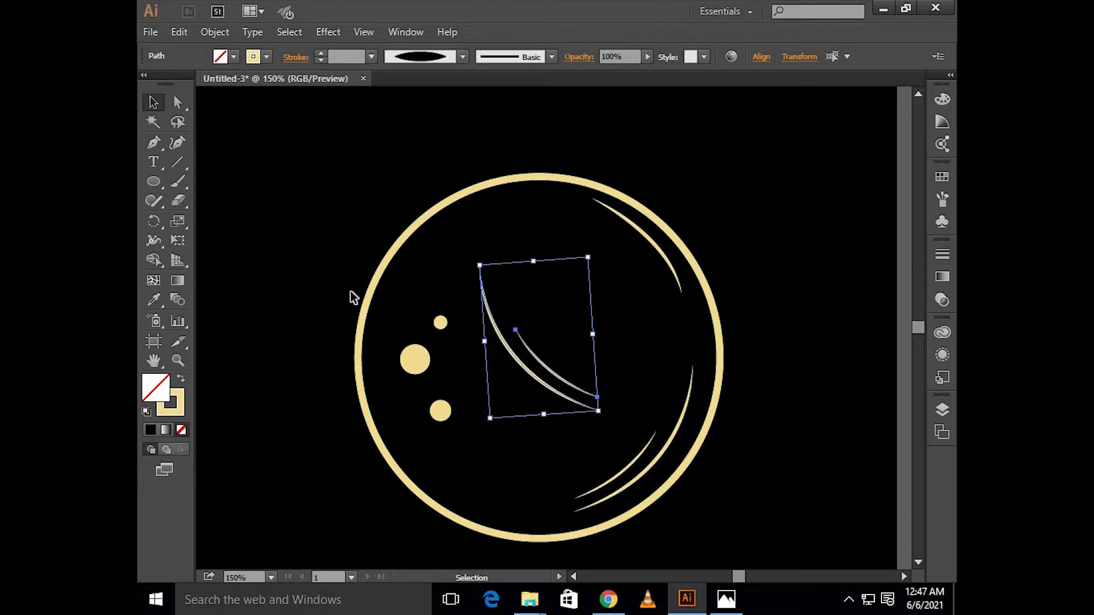
Step: Rotate and move the reflected curve pair so it follows the inside of the large circle's upper-left edge
left_click_drag(491, 322, 467, 255)
left_click_drag(491, 360, 439, 318)
left_click_drag(457, 255, 424, 251)
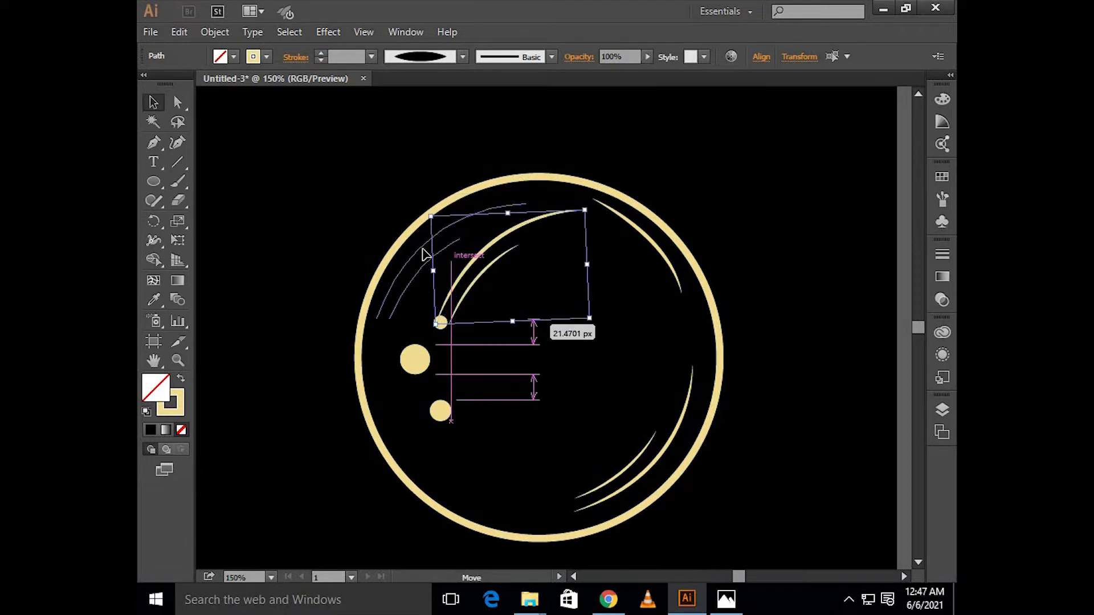
left_click_drag(536, 318, 543, 317)
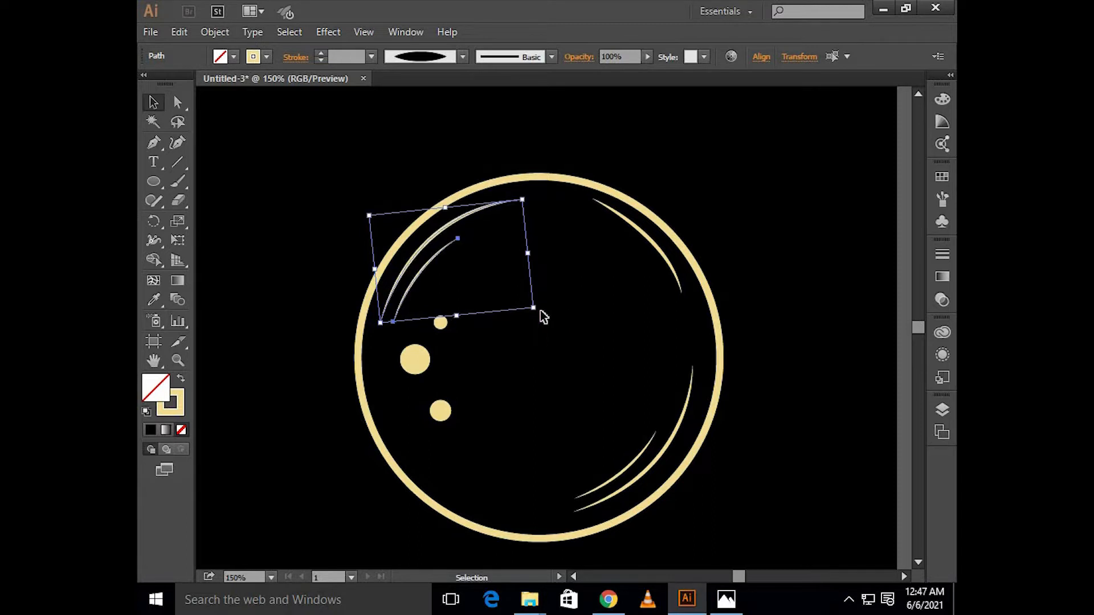
left_click(693, 199)
Step: Select the large circle with all its curves and dots and group them
scroll(693, 199, "down", 2)
scroll(686, 219, "up", 4)
scroll(685, 220, "right", 3)
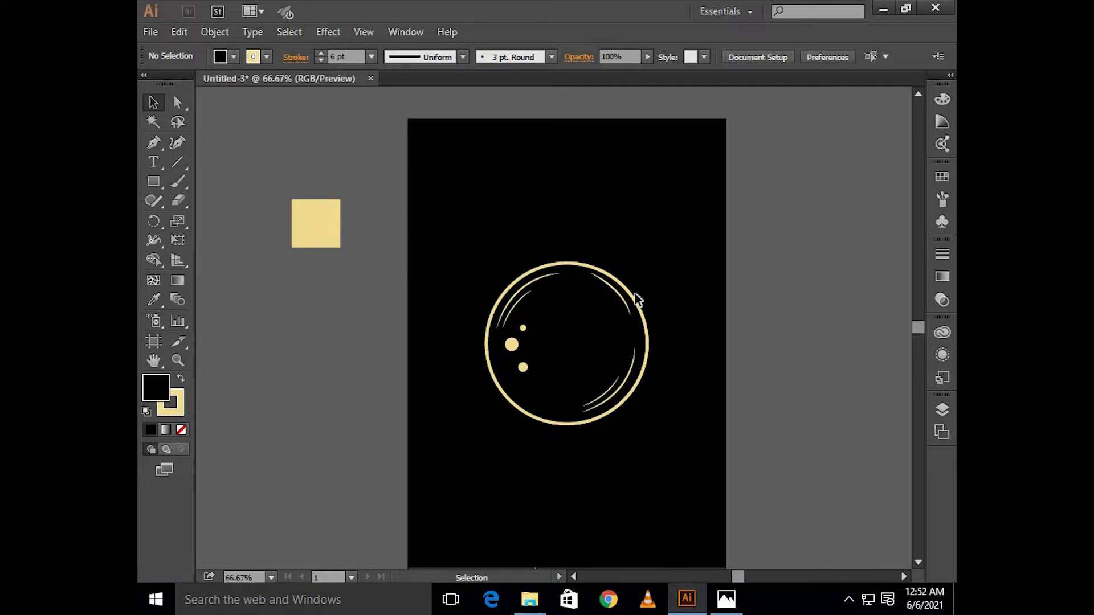
left_click_drag(457, 457, 541, 311)
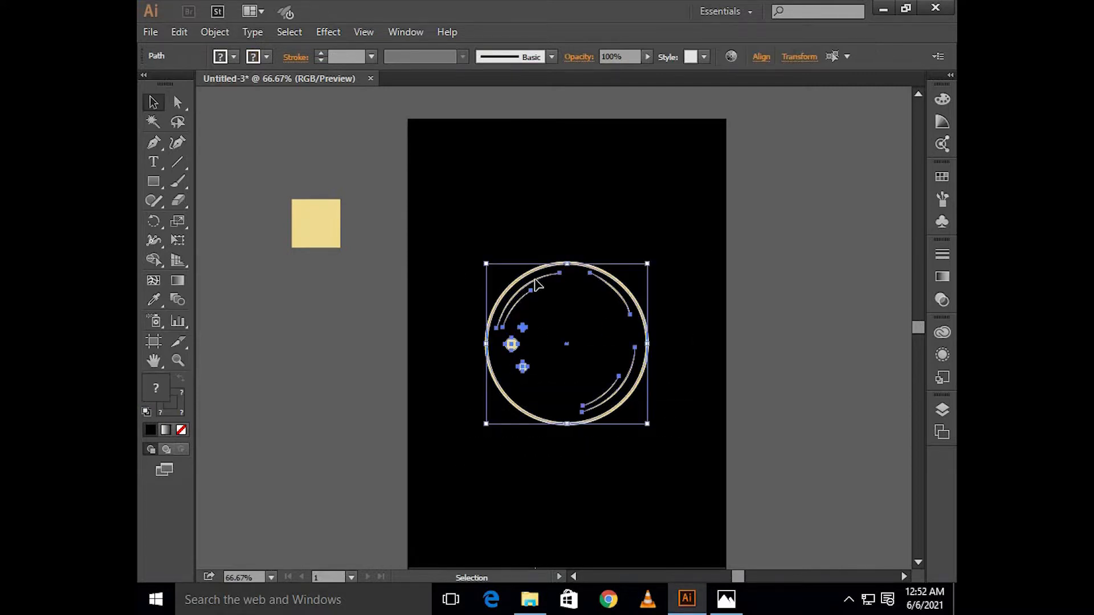
right_click(535, 283)
left_click(567, 346)
left_click(505, 240)
Step: Draw a small cream-outlined square above the large circle's upper left and rotate it 45° into a diamond
key("ctrl+equal")
key("ctrl+equal")
key("ctrl+equal")
left_click(163, 180)
left_click_drag(479, 194, 519, 271)
key("v")
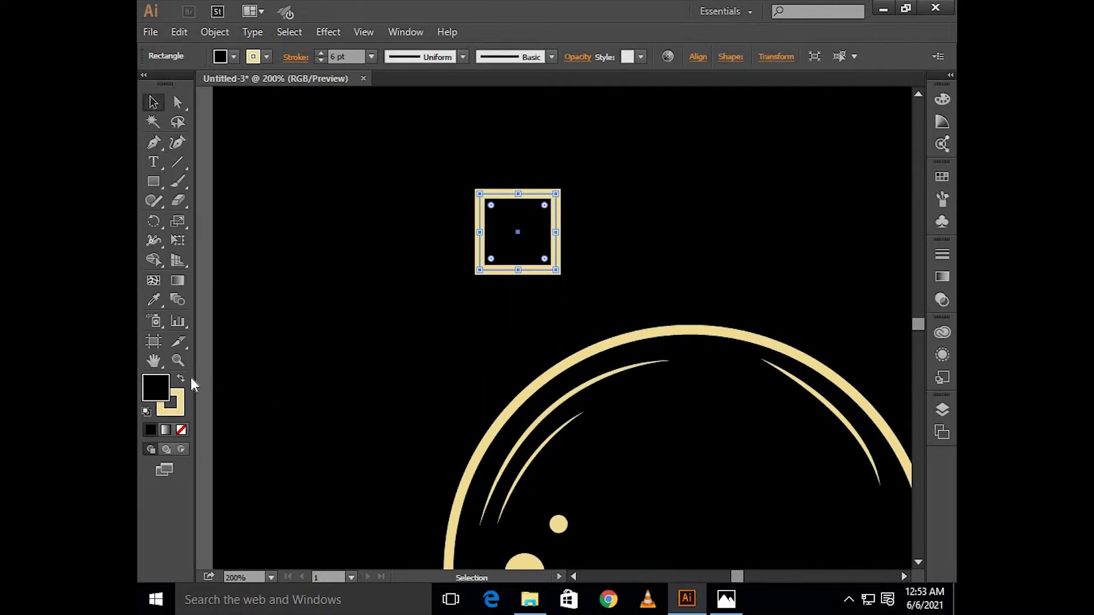
left_click_drag(579, 289, 507, 299)
Step: Set the diamond's stroke weight to 3 pt
scroll(508, 300, "up", 2)
scroll(508, 300, "up", 2)
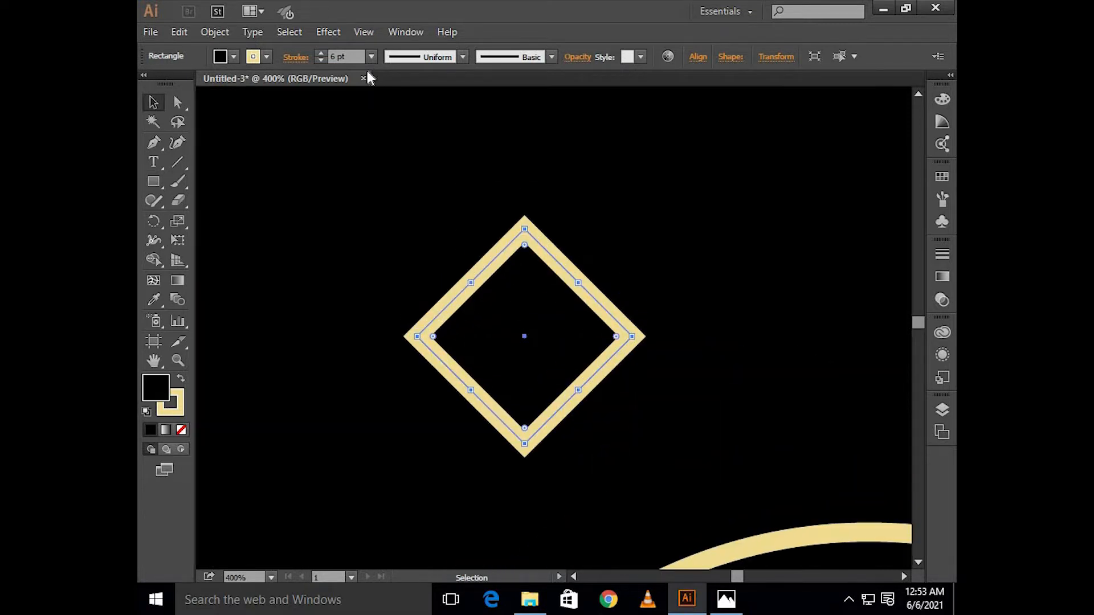
left_click(371, 57)
left_click(384, 162)
left_click(557, 177)
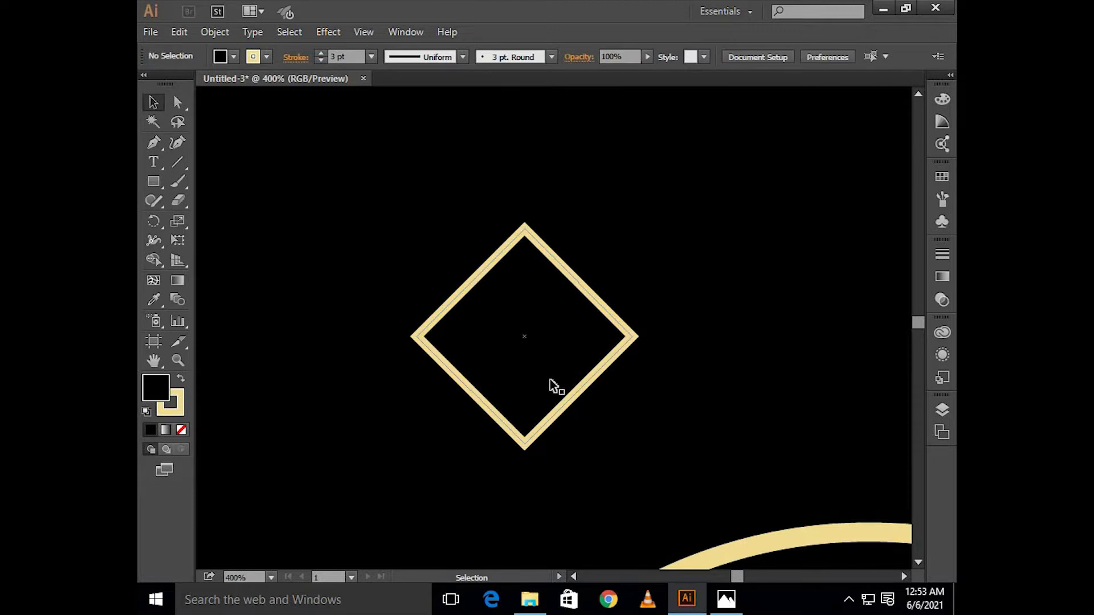
Step: Delete the diamond's bottom anchor point to leave an open chevron pointing upwards
key("a")
left_click(524, 444)
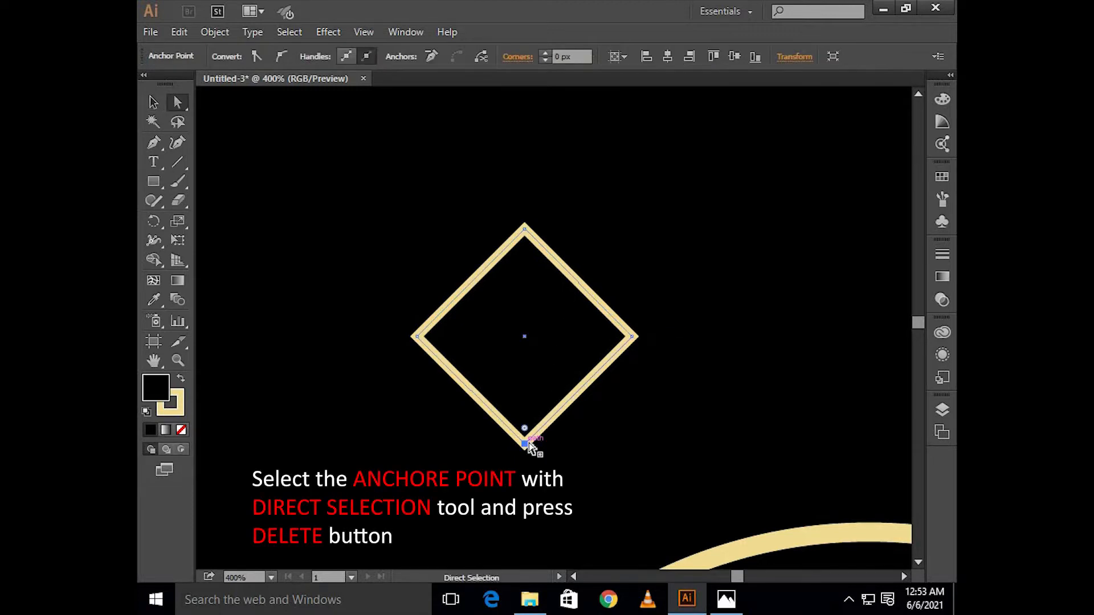
key("Delete")
key("v")
left_click(419, 327)
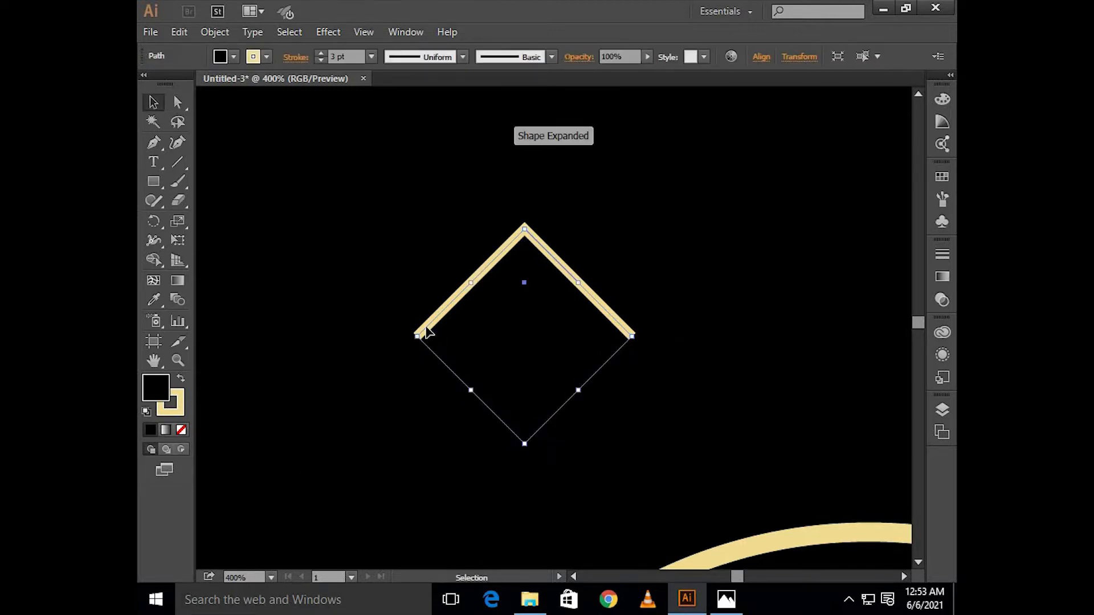
Step: Narrow the chevron by moving its left end point right and its right end point left by equal amounts
key("a")
left_click_drag(404, 312, 433, 359)
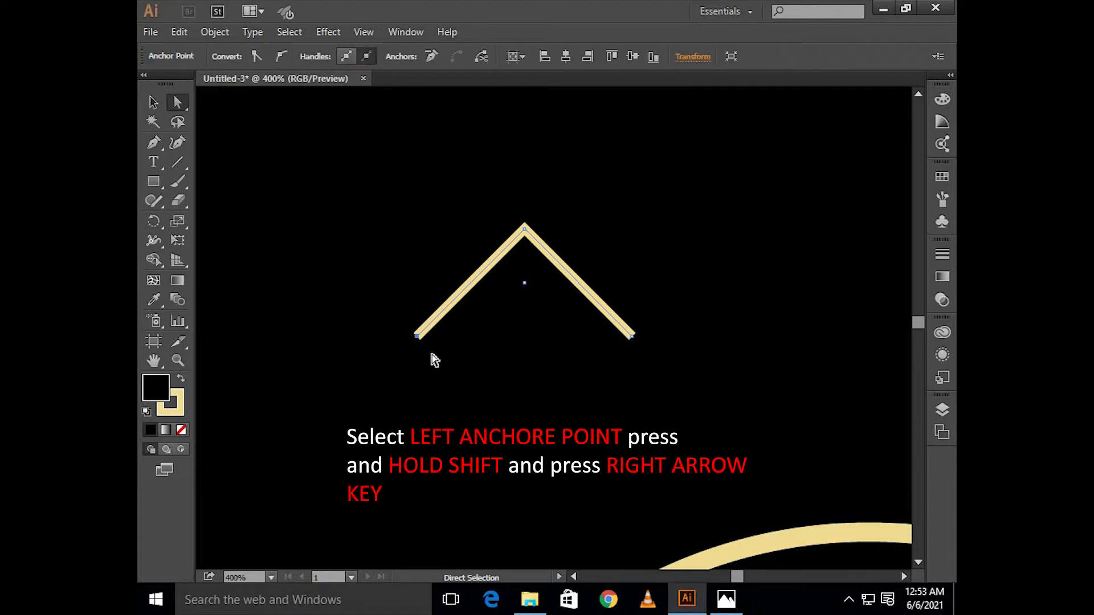
key("shift+Right")
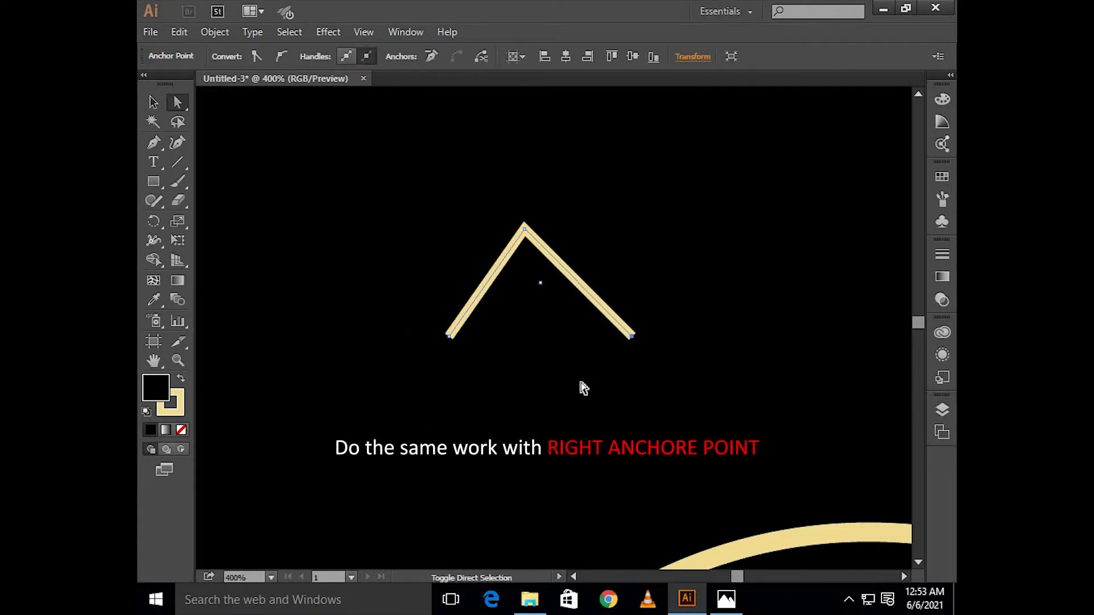
key("shift+Left")
Step: Lengthen the chevron by moving both of its lower end points straight down together
left_click_drag(620, 321, 416, 368)
key("Down")
key("Down")
key("Down")
key("Down")
key("Down")
key("Down")
key("Down")
key("Down")
key("Down")
key("Down")
key("Down")
key("Down")
key("Down")
key("Down")
key("Down")
key("Down")
key("Down")
key("Down")
key("Down")
key("Down")
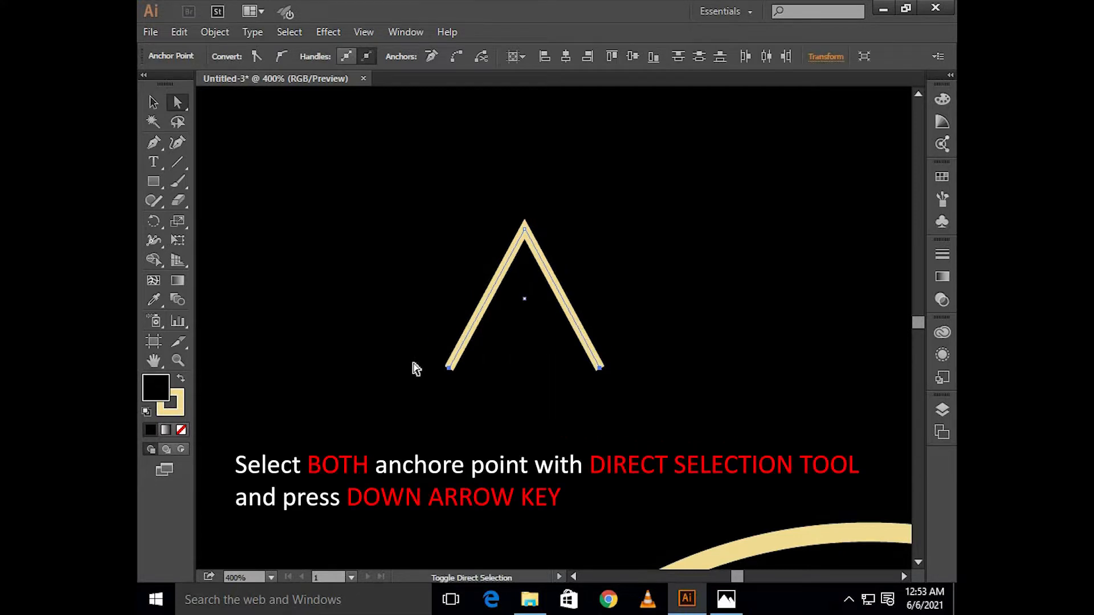
key("v")
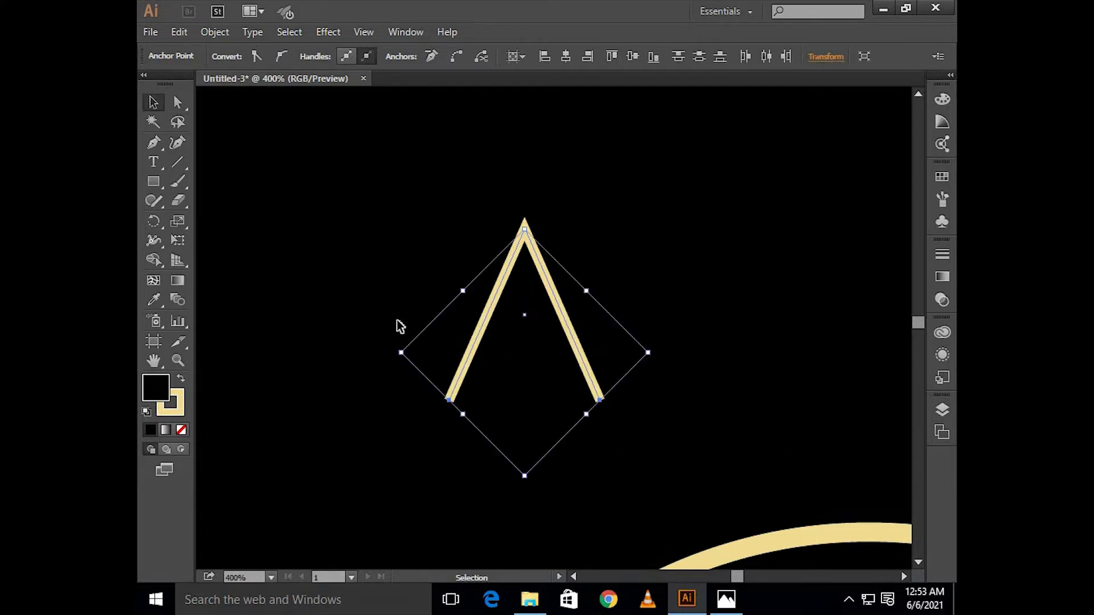
left_click(476, 238)
Step: Paste a copy of the chevron in front, scale it down inside the original and set its stroke to 2 pt
left_click_drag(532, 297, 540, 296)
key("a")
key("v")
scroll(547, 310, "up", 1)
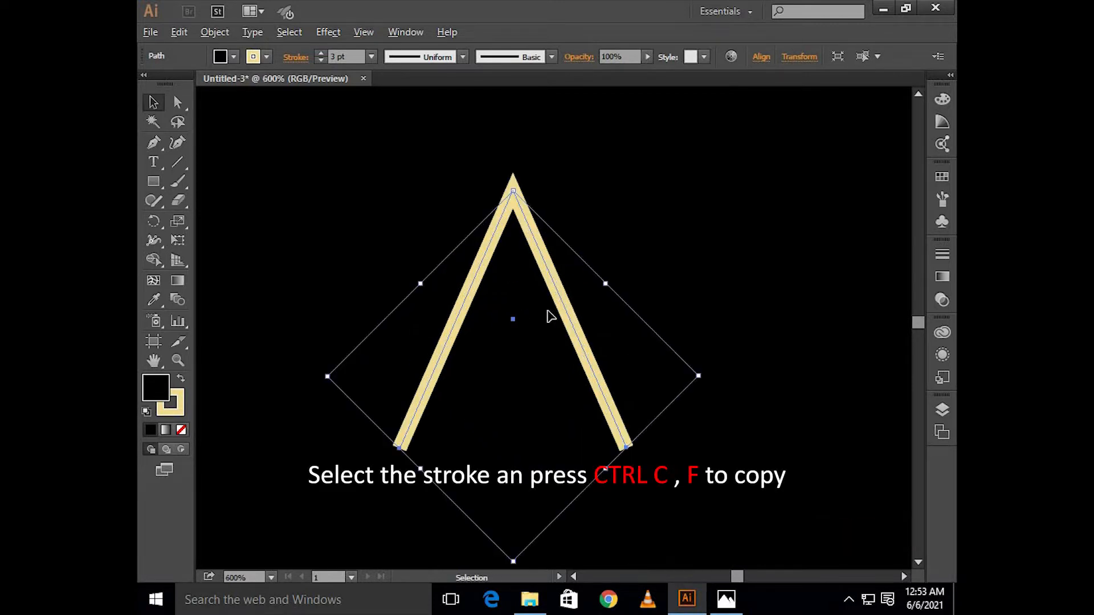
left_click_drag(701, 376, 671, 386)
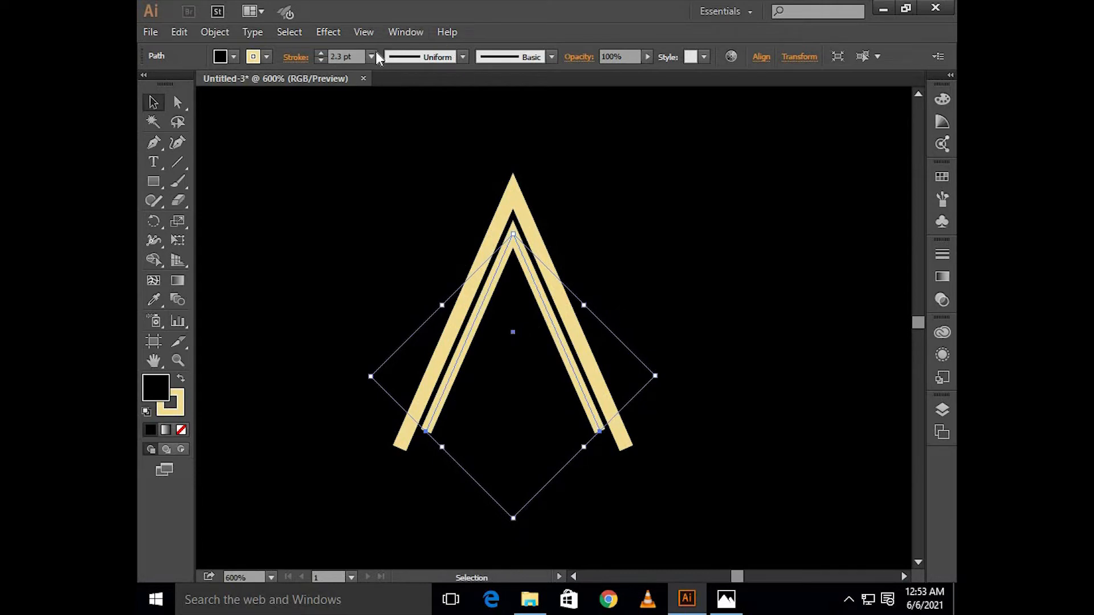
left_click(374, 55)
left_click(386, 141)
key("ctrl+shift+a")
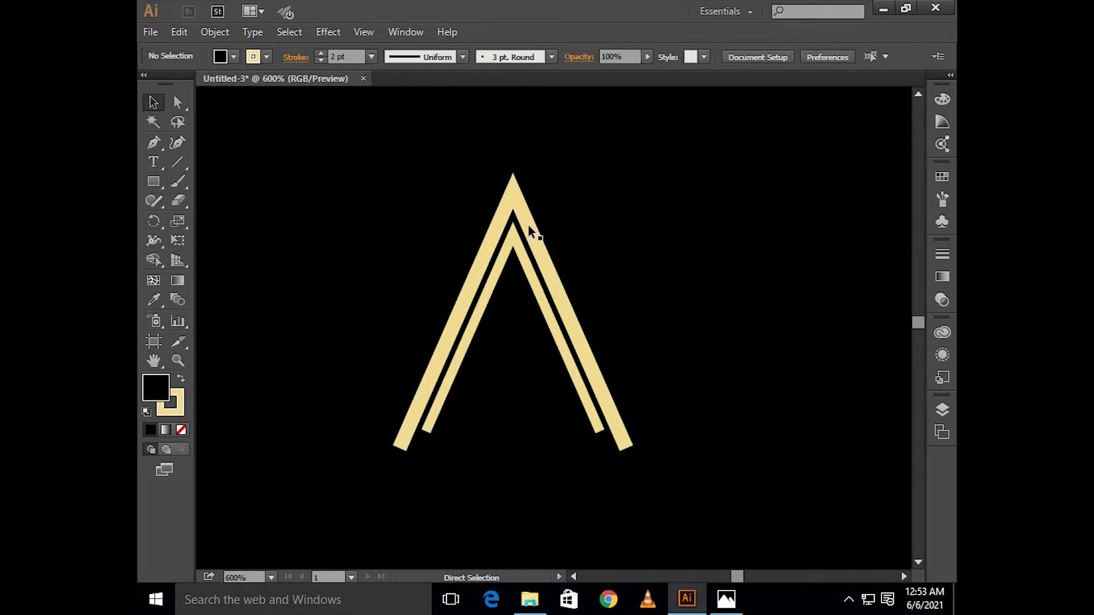
Step: Apply the lens-shaped width profile to both chevrons so their ends taper
scroll(529, 226, "left", 1)
left_click(539, 244)
key("v")
left_click(489, 285, "shift")
left_click(463, 57)
left_click(452, 118)
key("ctrl+shift+a")
Step: Copy the inner chevron in place, scale the copy down inside it and set its stroke to 1 pt
left_click(532, 239)
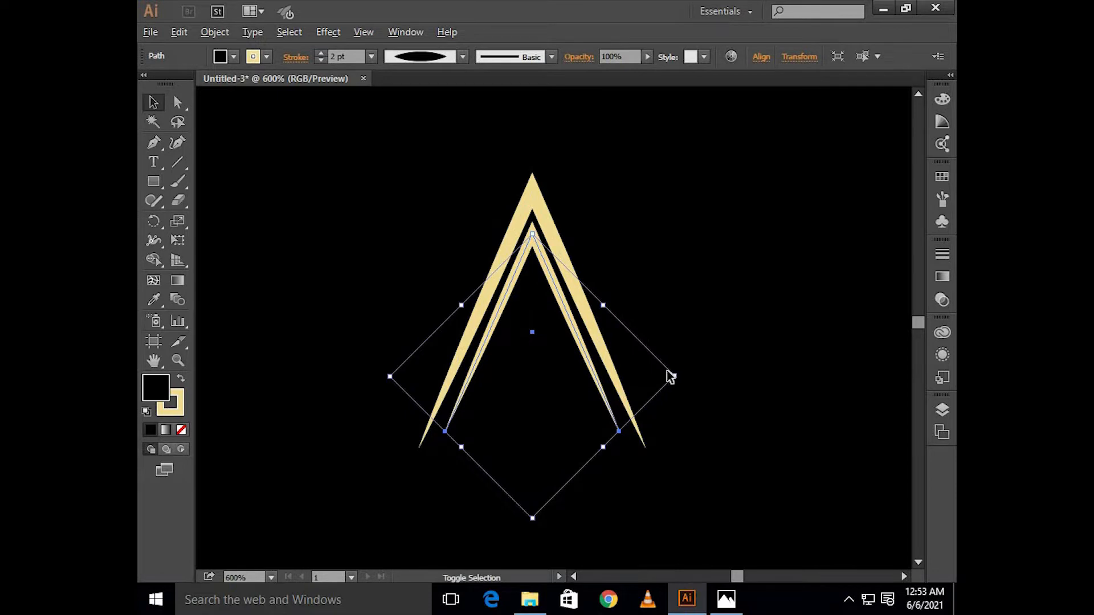
left_click_drag(669, 373, 643, 376)
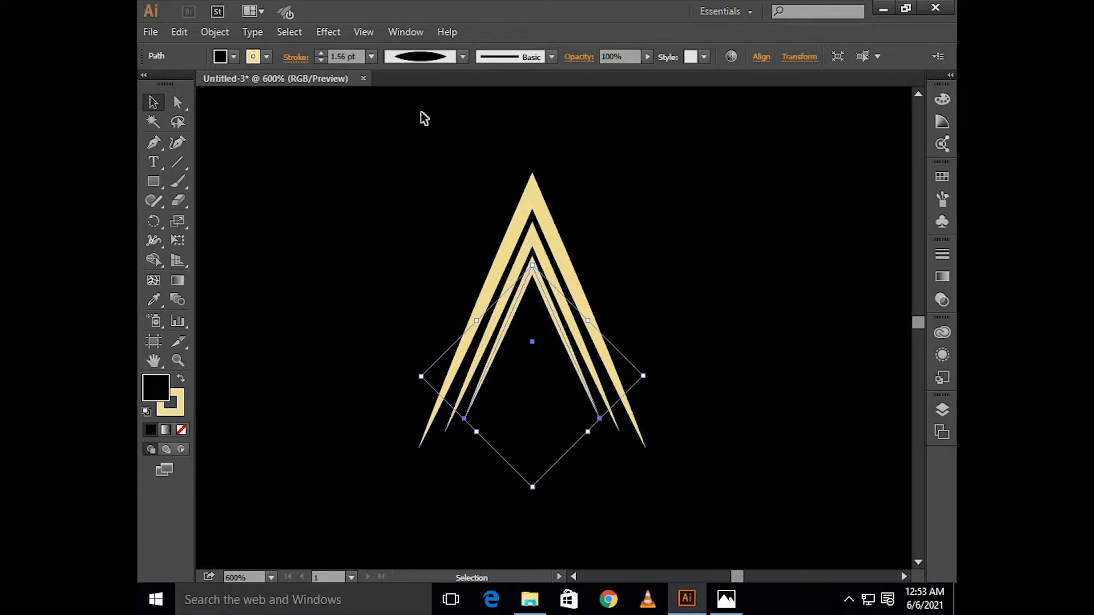
left_click(371, 57)
left_click(414, 206)
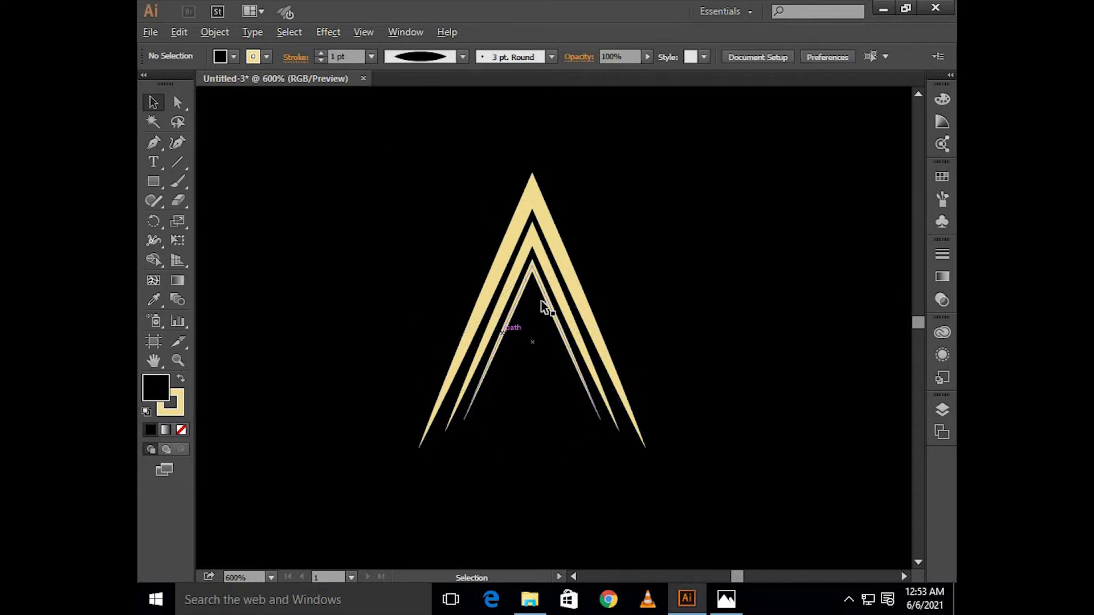
Step: Add a fourth chevron as a scaled-down copy nested inside the third, with a 0.75 pt stroke
scroll(504, 335, "up", 2)
left_click(582, 246)
scroll(581, 248, "down", 1)
left_click_drag(601, 234, 565, 253)
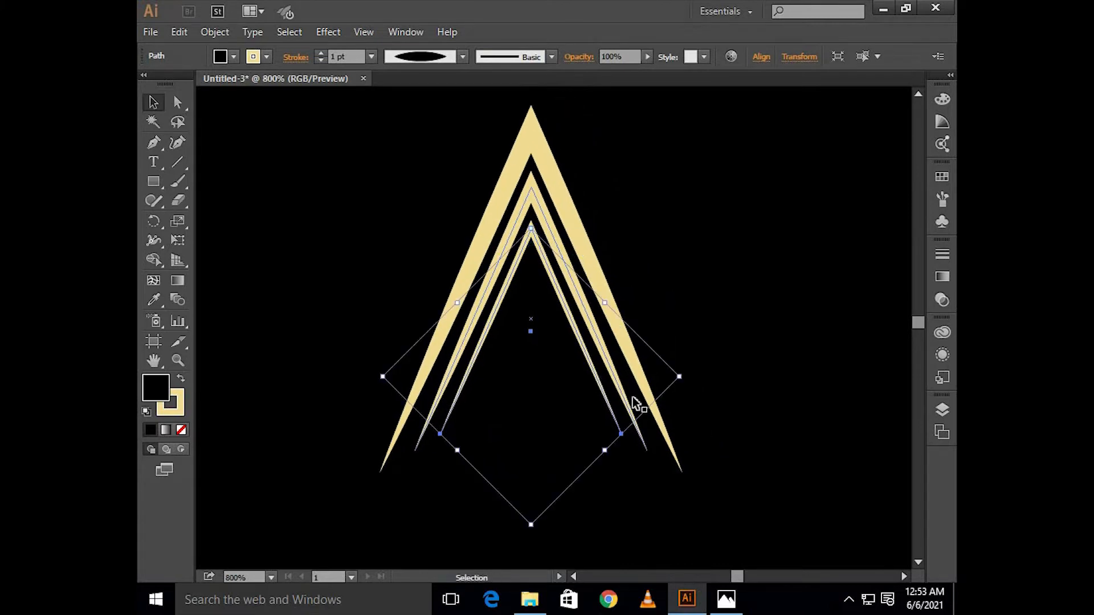
left_click_drag(683, 376, 670, 383)
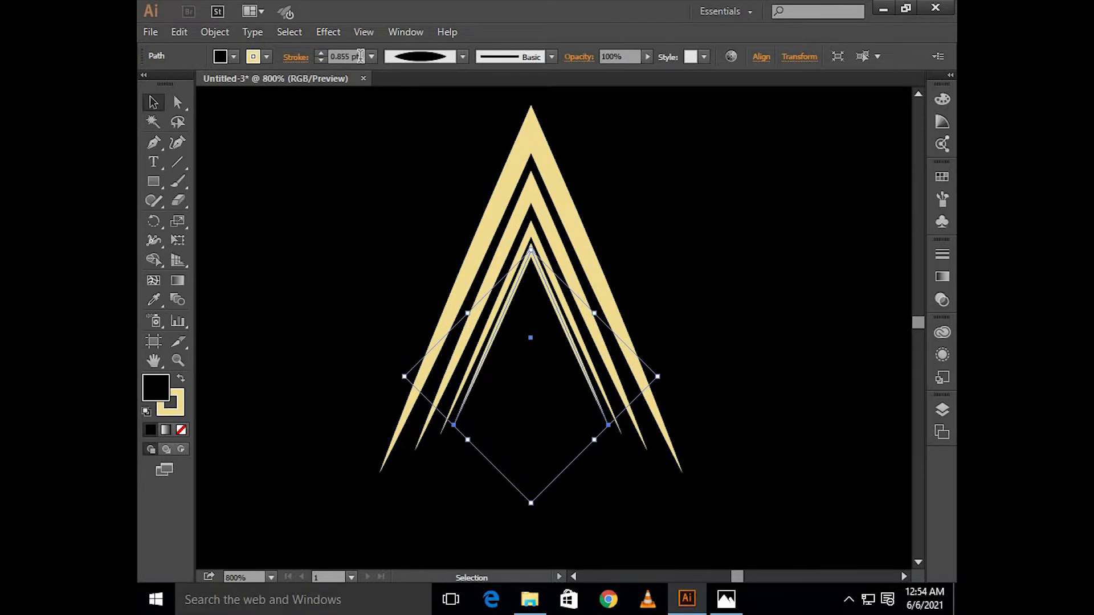
left_click(371, 57)
left_click(392, 109)
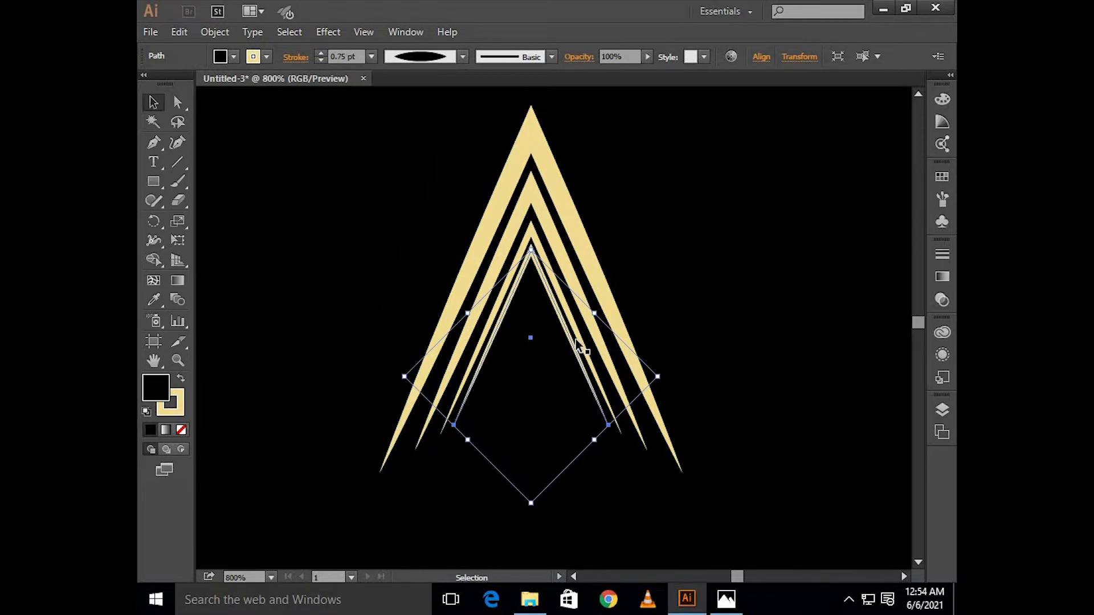
Step: Add a fifth chevron as a scaled-down copy nested inside the fourth, with a 0.5 pt stroke
mouse_move(657, 376)
left_mouse_down()
mouse_move(660, 367)
mouse_move(633, 384)
left_mouse_up()
key("ctrl+f")
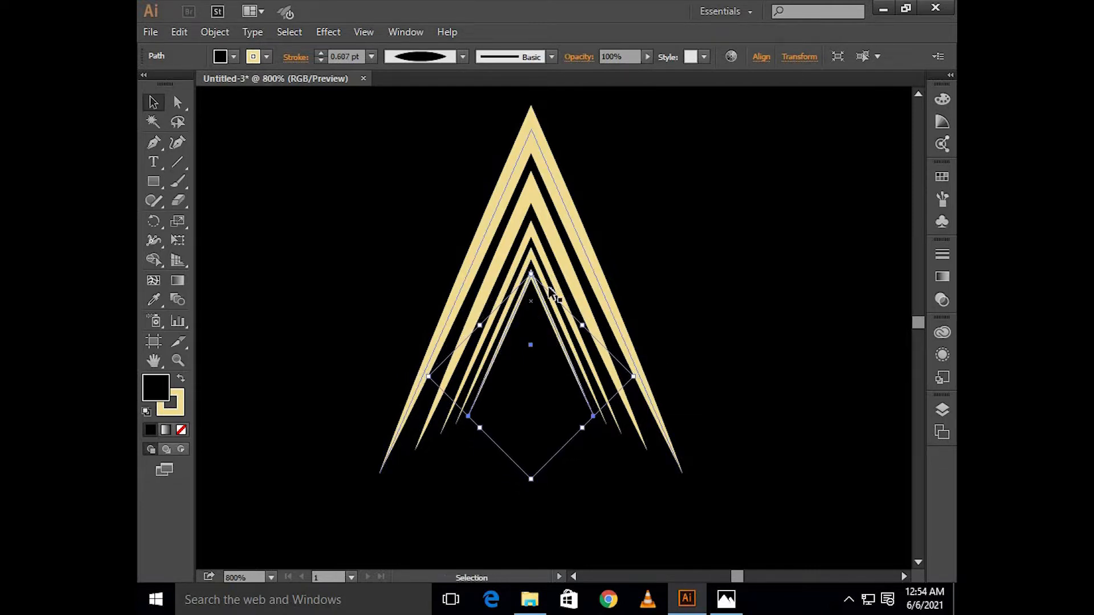
left_click(371, 57)
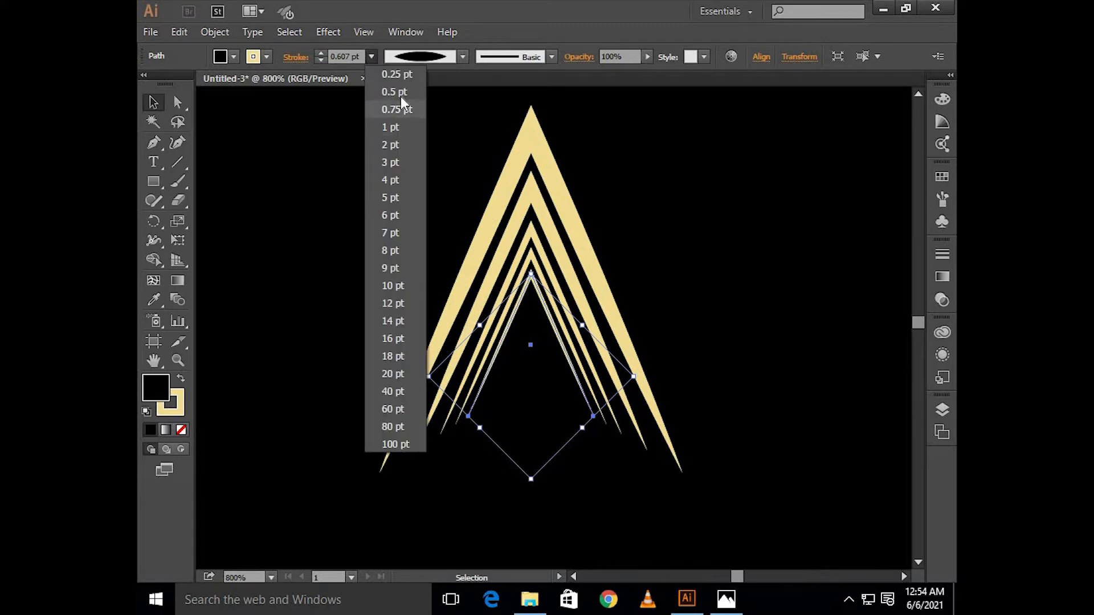
left_click(401, 94)
Step: Group all the nested chevrons into one object
left_click_drag(418, 169, 671, 327)
right_click(605, 302)
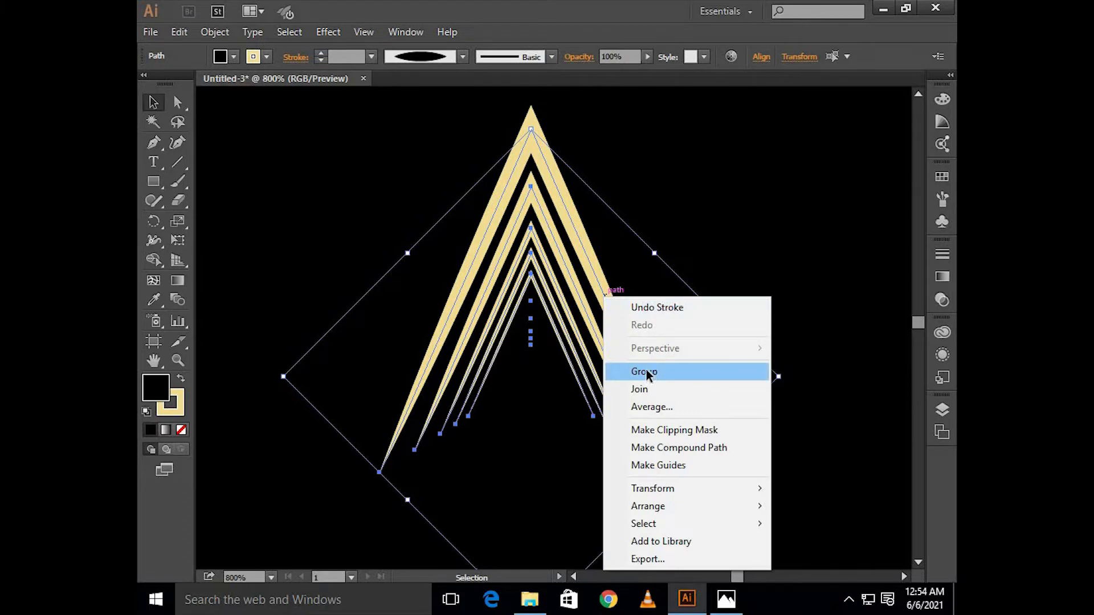
left_click(650, 374)
left_click(727, 229)
Step: Center the chevron group horizontally on the artboard, in line with the circle
scroll(730, 230, "down", 2)
scroll(731, 231, "right", 3)
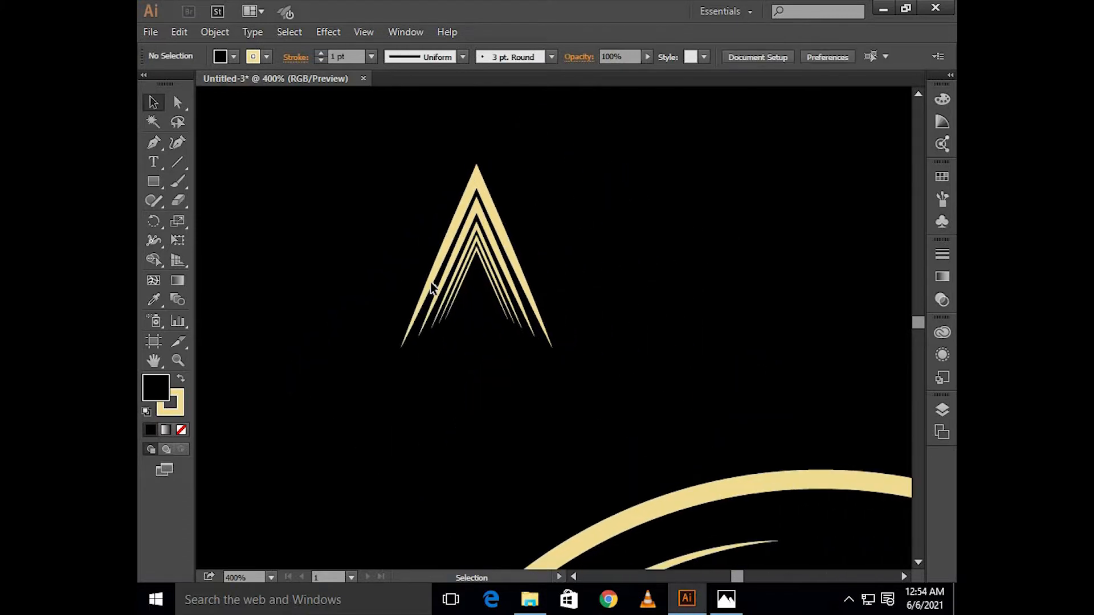
left_click(429, 282)
left_click(761, 58)
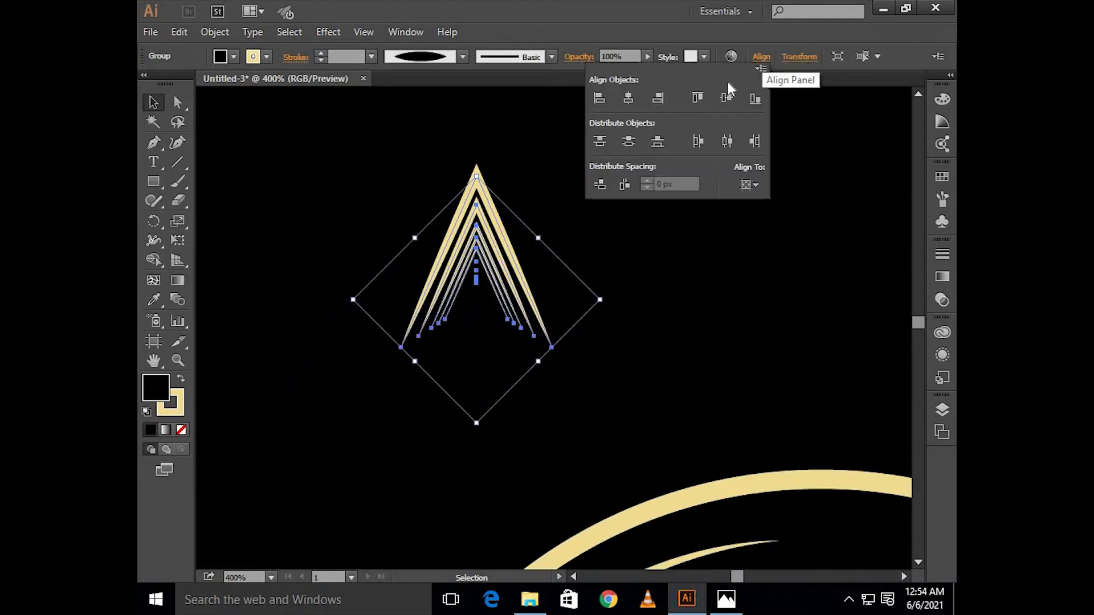
left_click(629, 104)
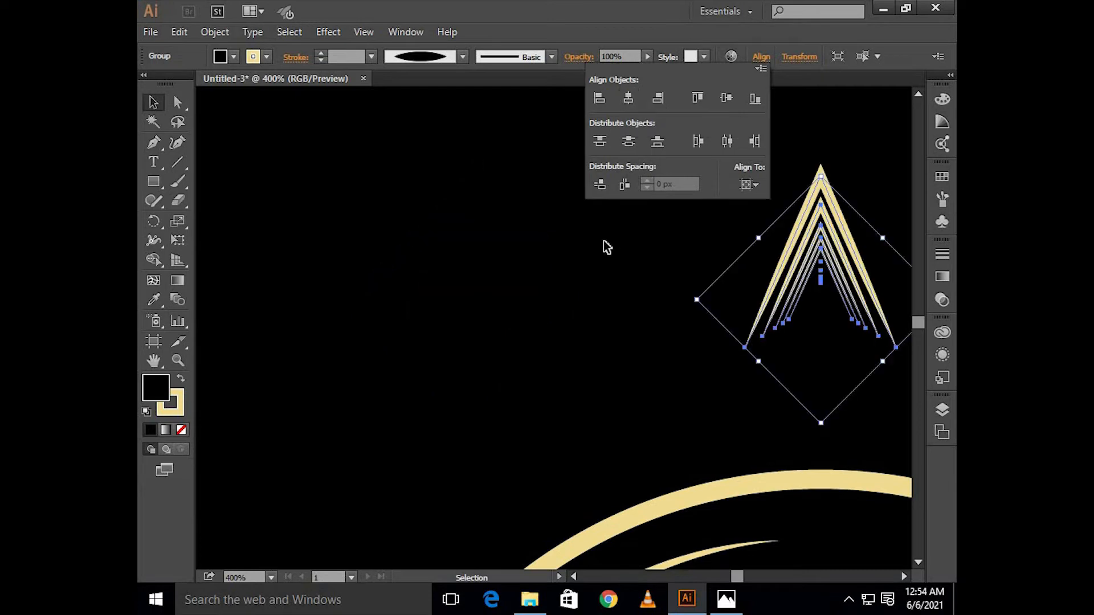
Step: Move the chevron group straight down until its tapered ends overlap the top of the circle's outline
key("a")
scroll(591, 254, "left", 3)
key("v")
scroll(590, 250, "down", 1)
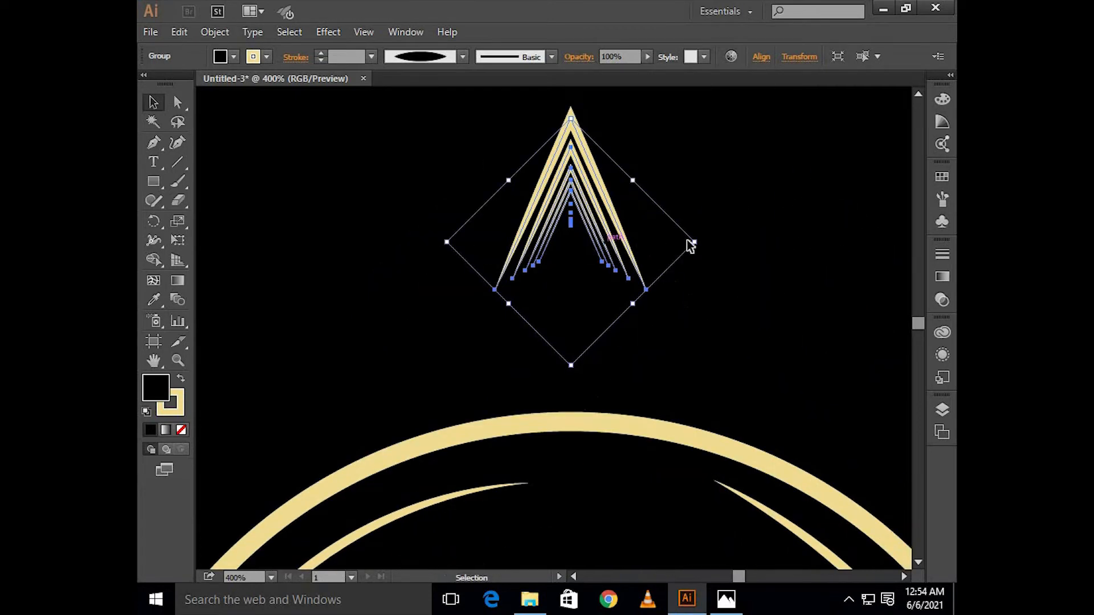
key("Down")
key("Down")
key("Down")
key("Down")
key("Down")
key("Down")
key("Down")
key("Down")
key("Down")
key("Down")
key("Down")
key("Down")
key("Down")
key("Down")
key("Down")
key("Down")
key("Down")
key("Down")
key("Down")
key("Down")
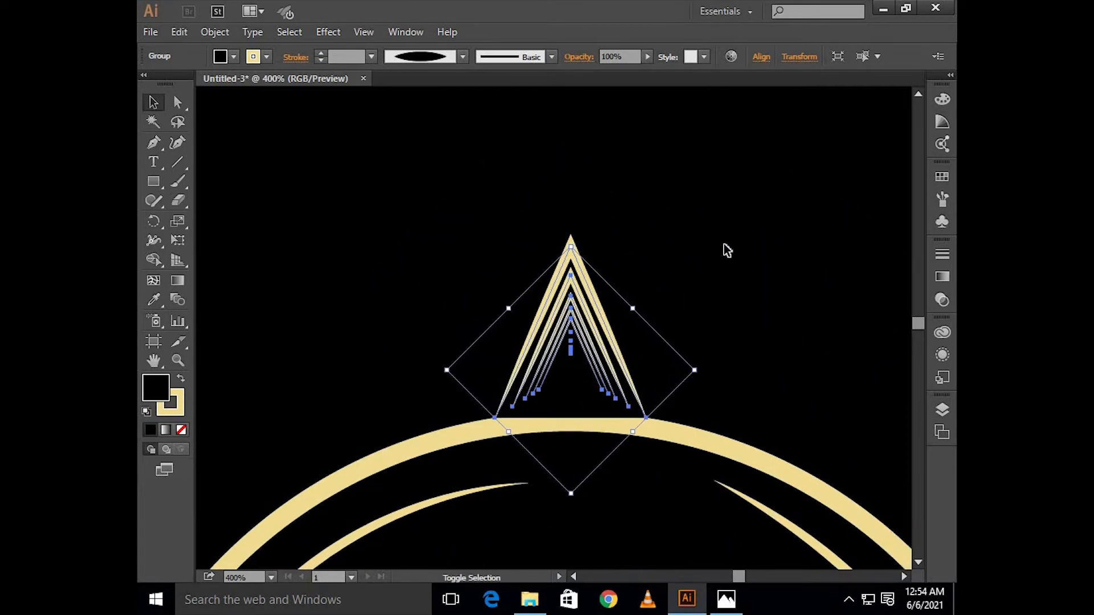
key("Down")
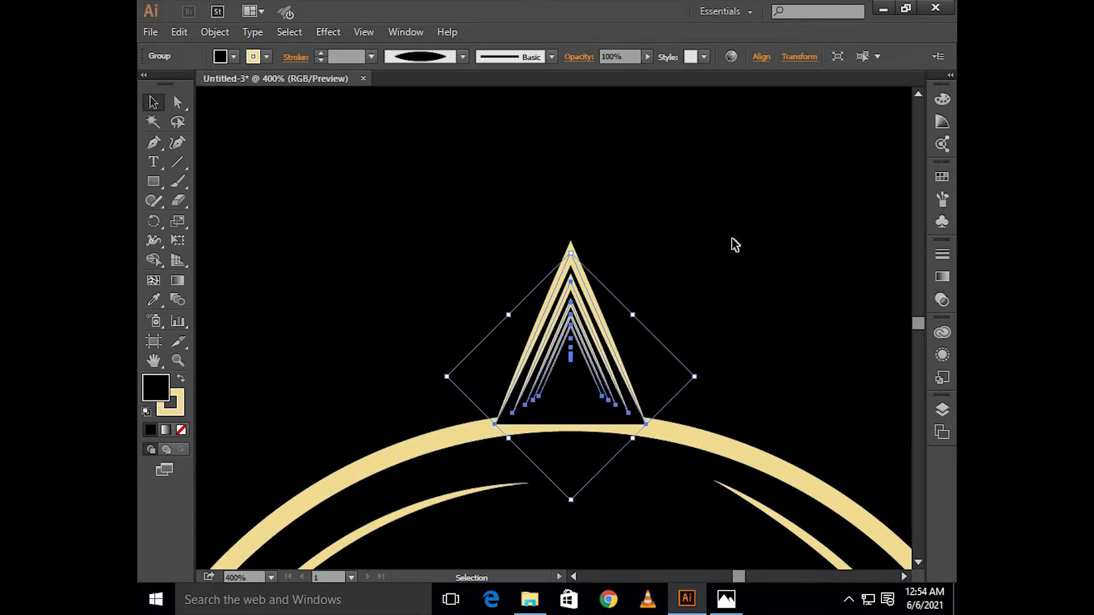
left_click(732, 239)
Step: Bring the circle group to the front so its outline covers the base of the chevrons
scroll(732, 239, "down", 2)
scroll(732, 238, "down", 1)
scroll(680, 281, "right", 1)
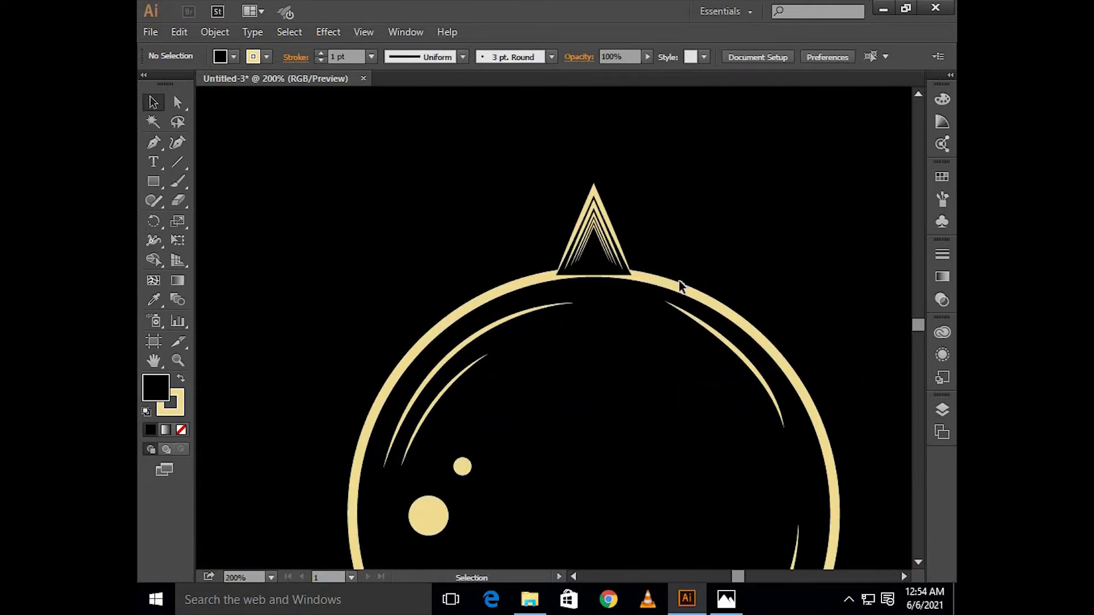
left_click(678, 291)
right_click(679, 291)
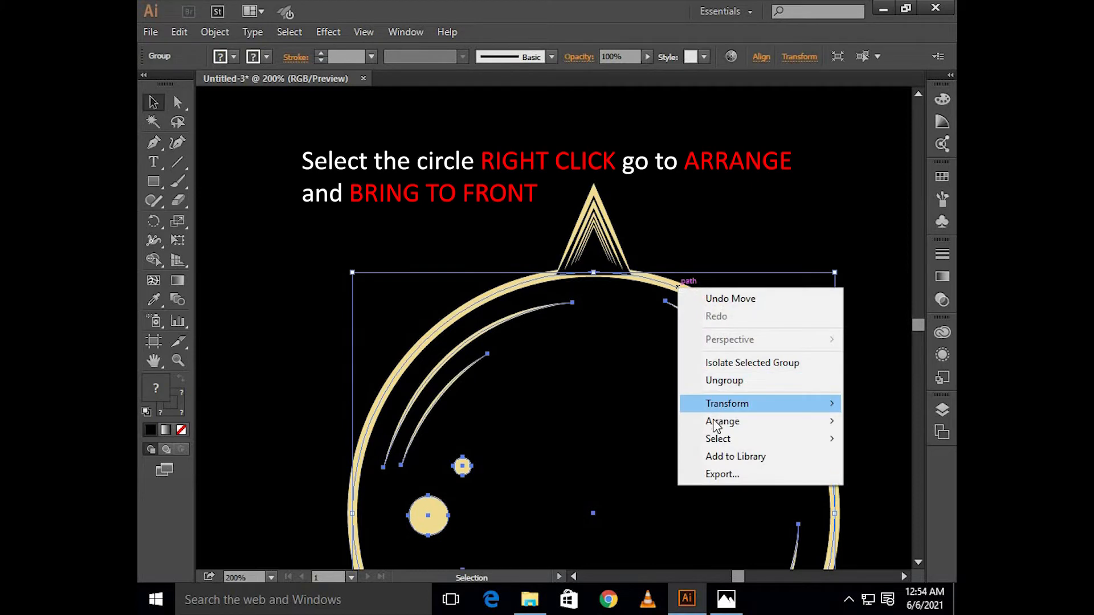
mouse_move(714, 425)
left_click(640, 421)
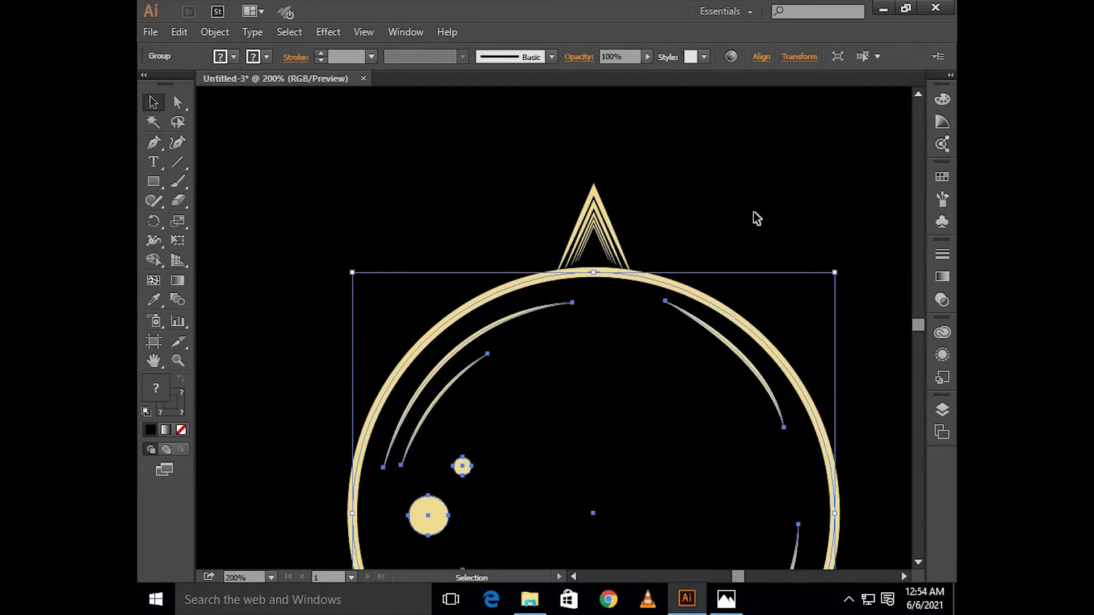
Step: Make a copy of the chevron group rotated 15° around the circle's center
left_click(618, 232)
left_click(619, 233)
scroll(618, 234, "down", 1)
scroll(611, 233, "right", 2)
scroll(613, 233, "down", 3)
scroll(612, 233, "down", 1)
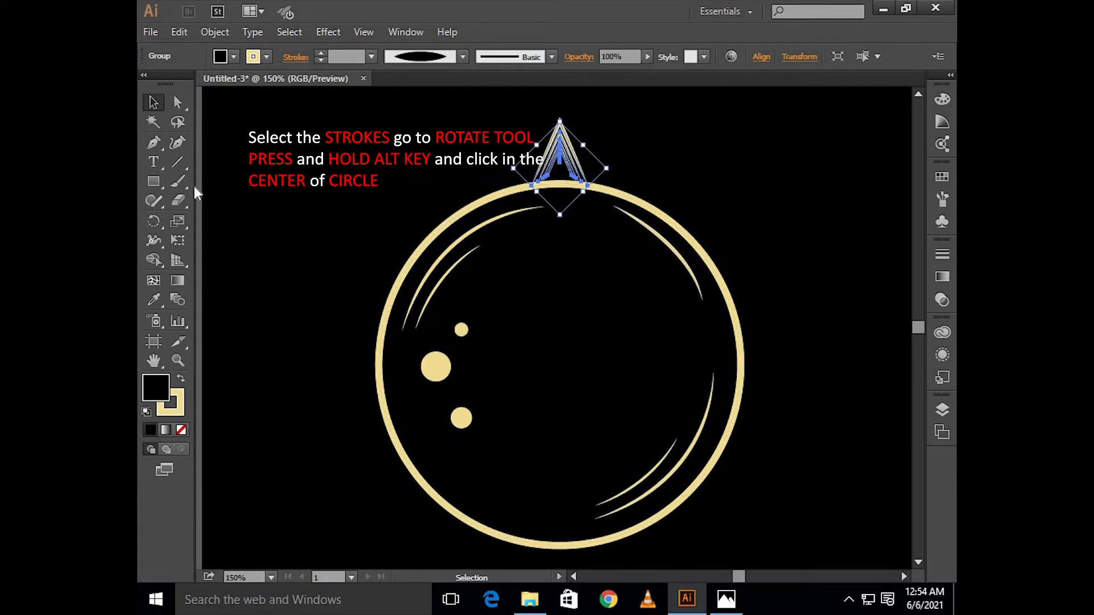
left_click(148, 227)
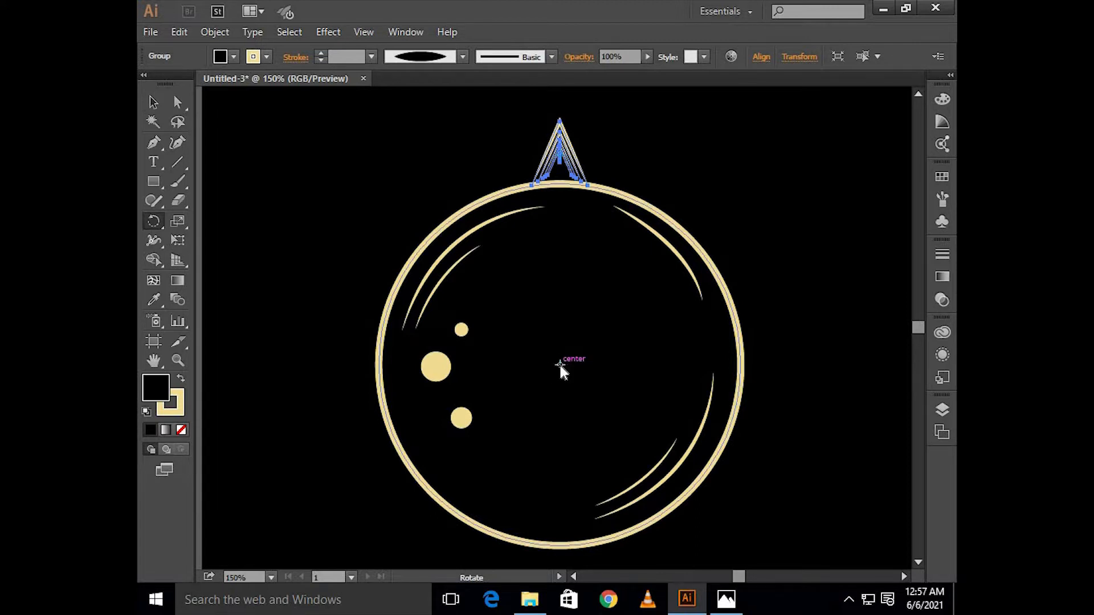
left_click(560, 366, "alt")
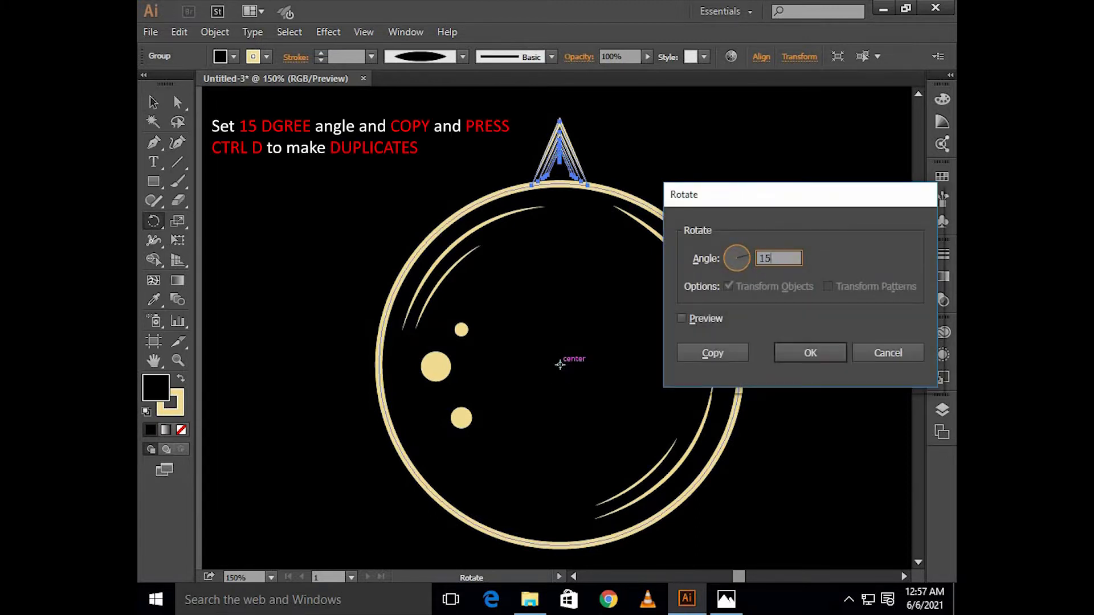
left_click(715, 317)
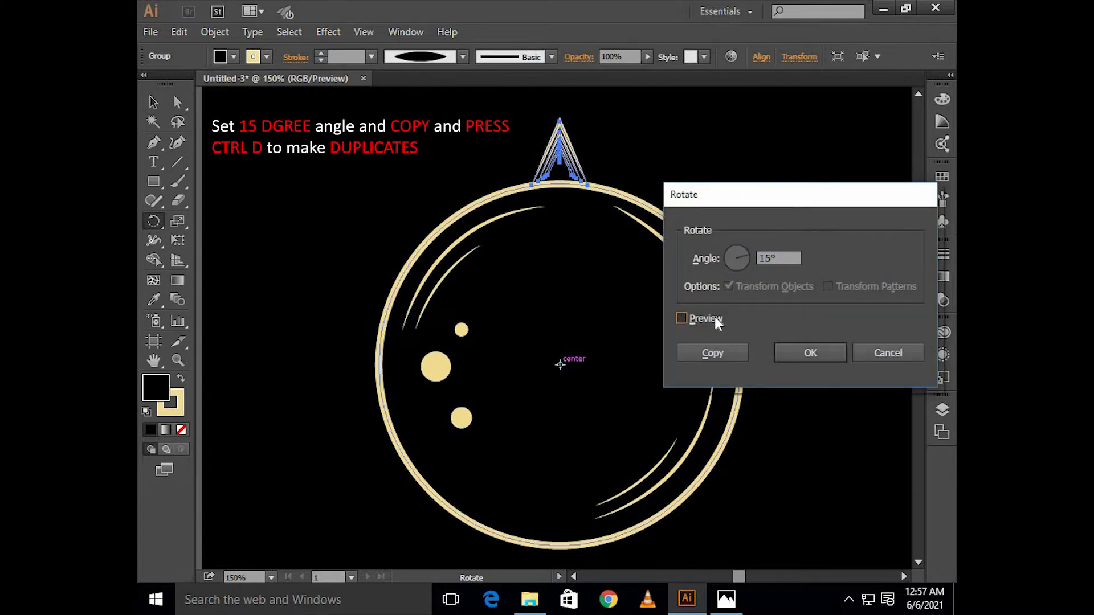
left_click(716, 353)
Step: Repeat the rotated copy until chevron groups surround the entire circle like sun rays
key("ctrl+d")
key("ctrl+d")
key("ctrl+d")
key("ctrl+d")
key("ctrl+d")
key("ctrl+d")
key("ctrl+d")
key("ctrl+d")
key("ctrl+d")
key("ctrl+d")
key("ctrl+d")
key("ctrl+d")
key("ctrl+d")
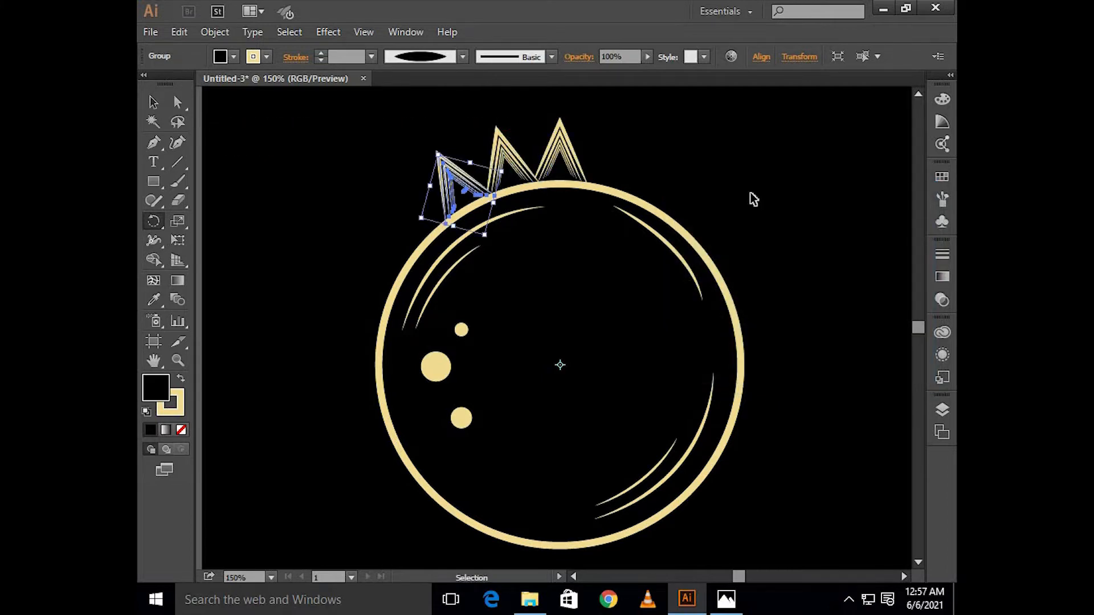
key("ctrl+d")
key("ctrl+d")
key("ctrl+d")
key("ctrl+d")
key("ctrl+d")
key("ctrl+d")
key("ctrl+d")
key("ctrl+d")
key("ctrl+d")
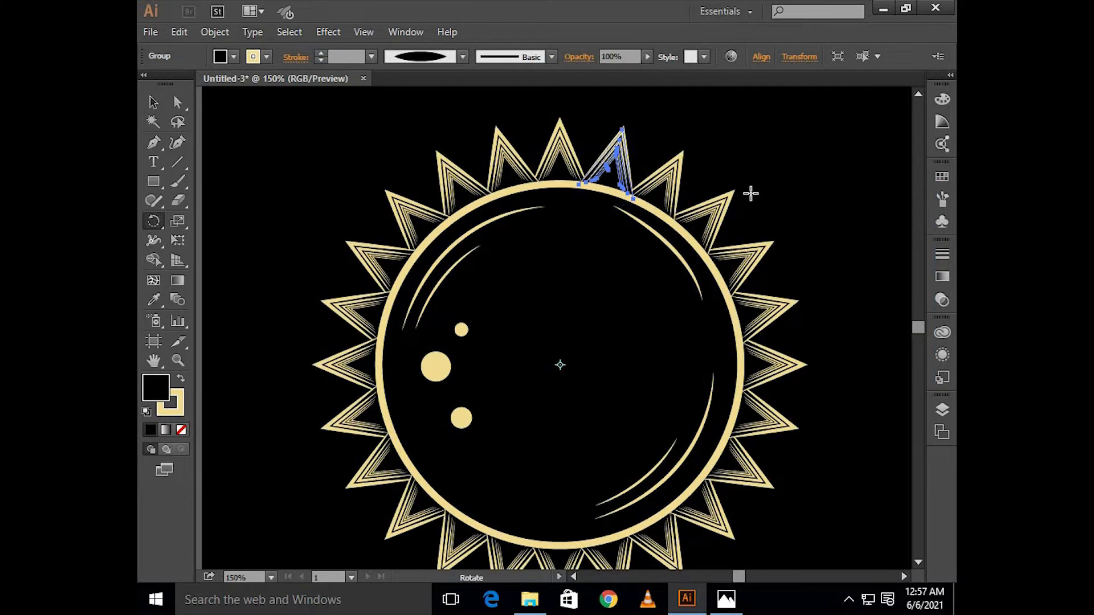
key("v")
left_click(765, 189)
key("ctrl+minus")
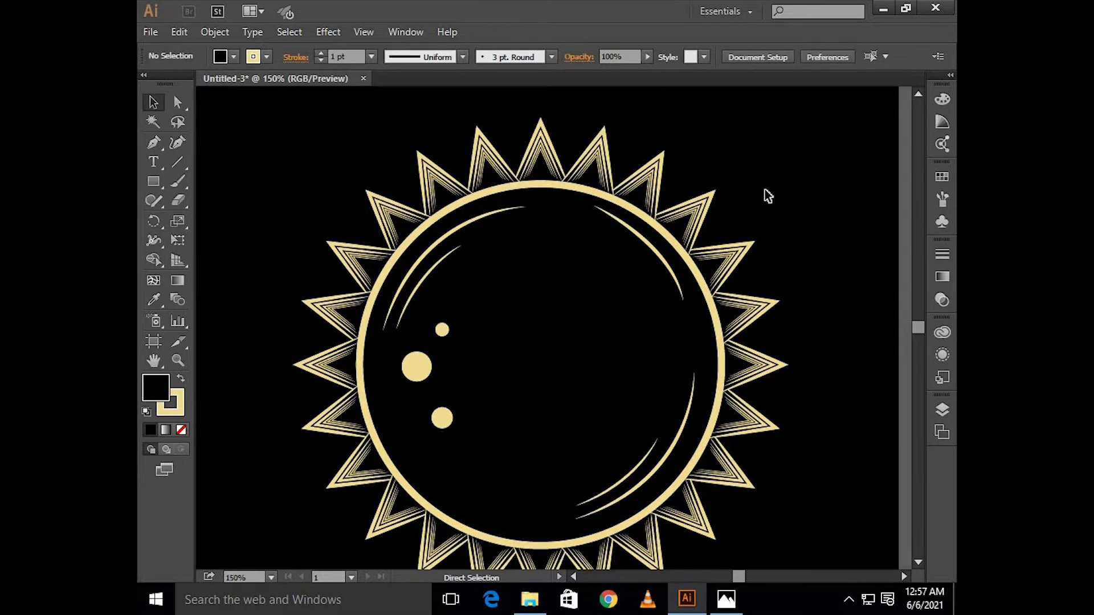
Step: Draw a straight vertical line about 325 px long with the Pen tool on the empty canvas beside the artboard
scroll(765, 189, "right", 5)
scroll(765, 190, "down", 1)
scroll(765, 189, "up", 4)
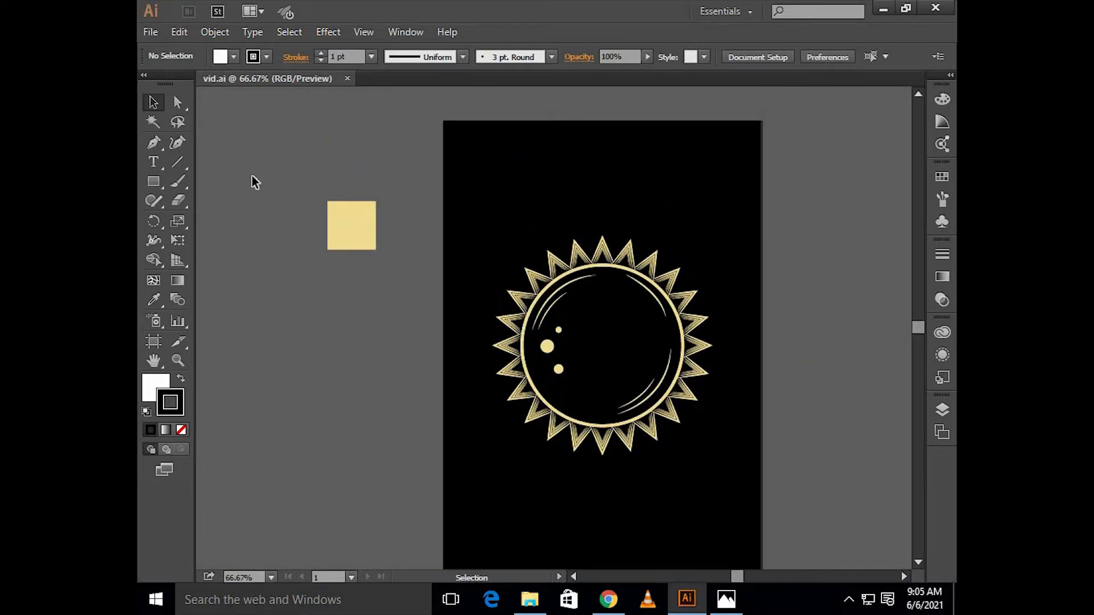
left_click(155, 146)
scroll(543, 213, "right", 6)
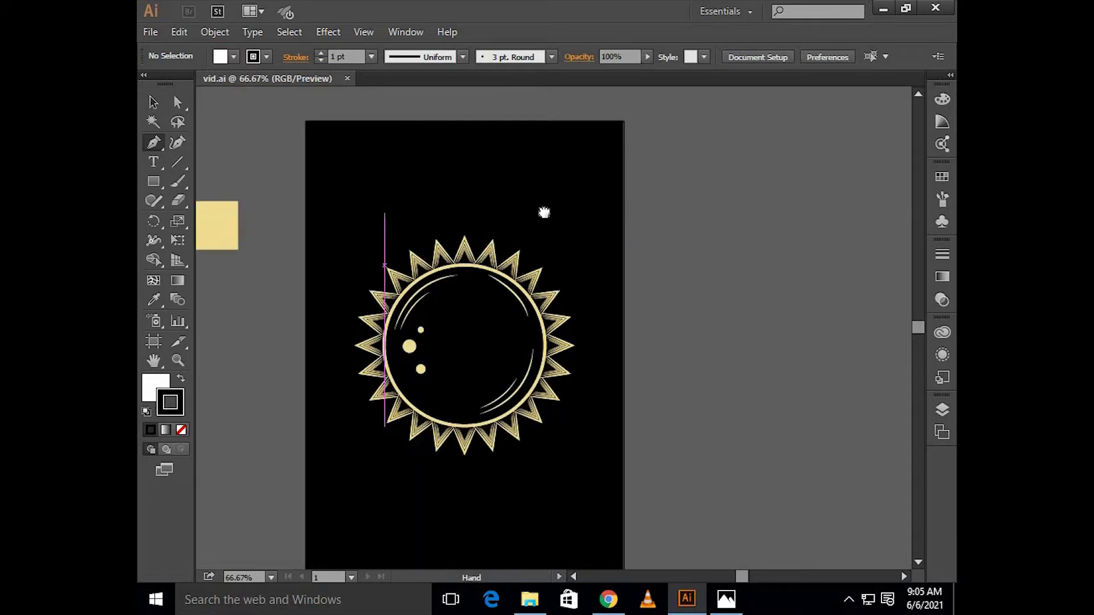
scroll(464, 247, "up", 2)
left_click(613, 215)
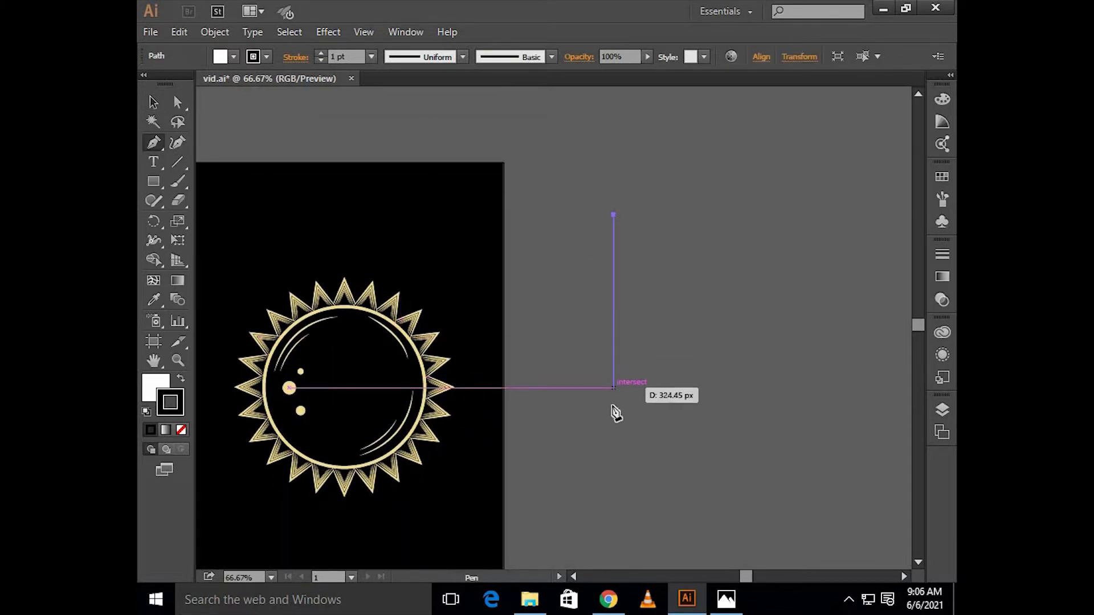
left_click(614, 391, "shift")
key("v")
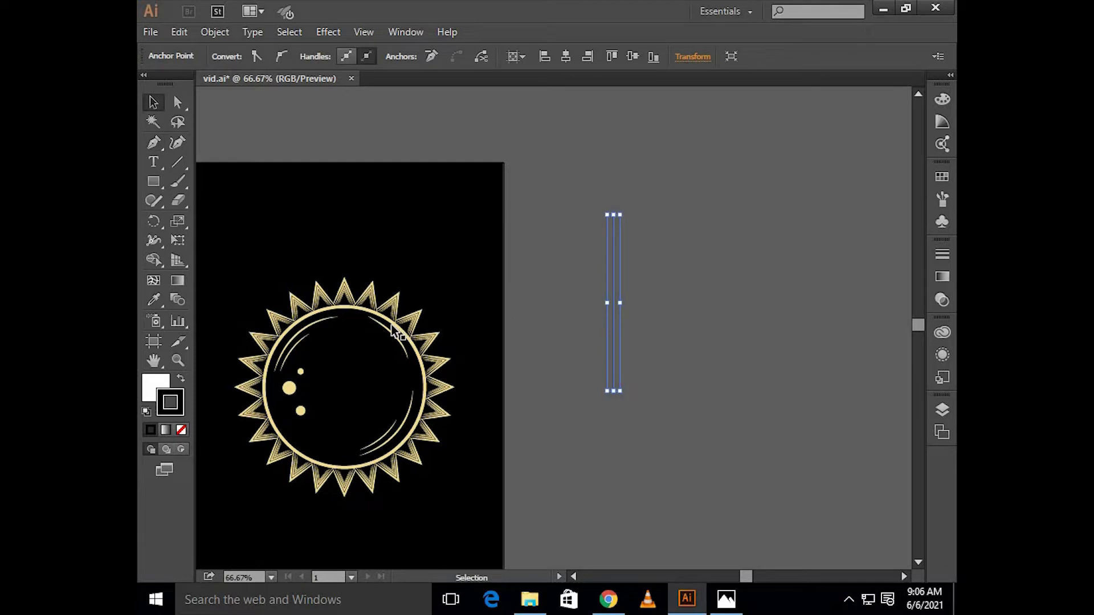
Step: Sample the sun's cream stroke and black fill onto the vertical line, and set the line's fill to none
key("i")
left_click(415, 341)
key("v")
left_click(158, 389)
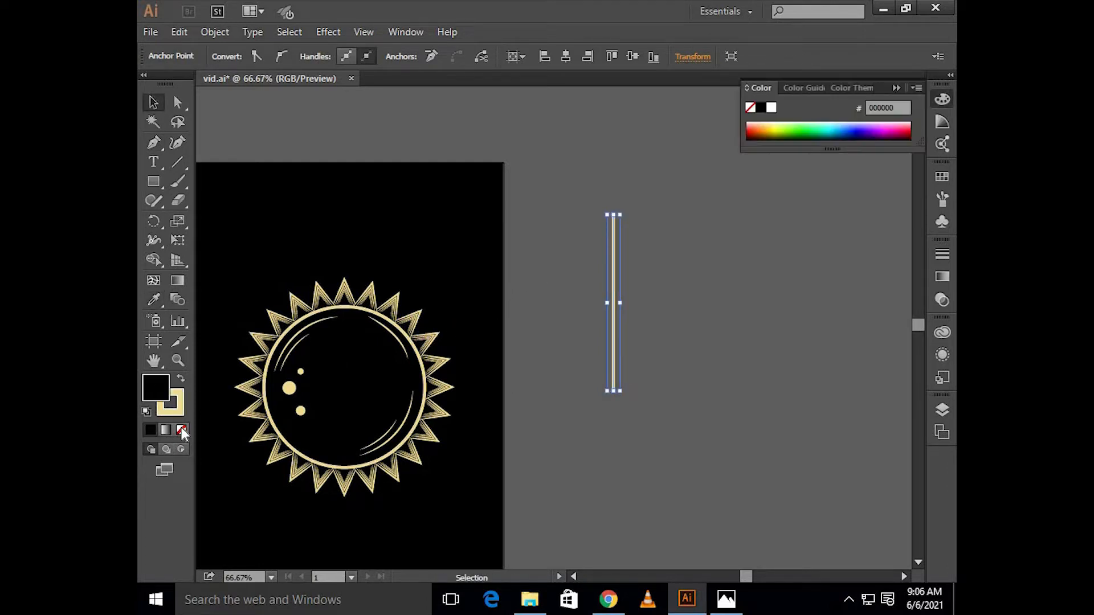
left_click(182, 431)
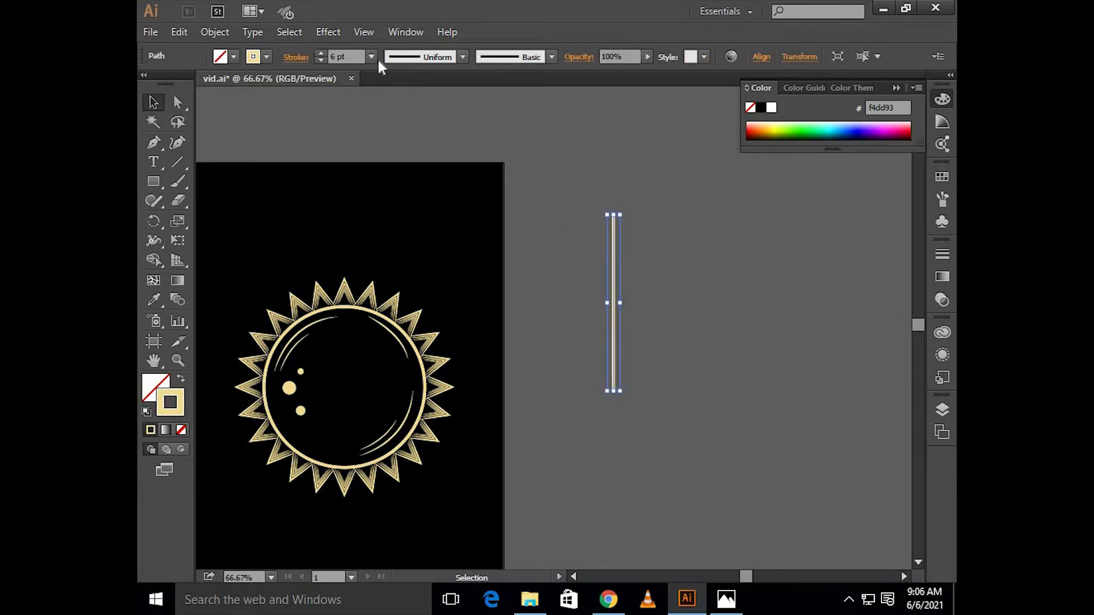
Step: Set the line's stroke weight to 3 pt and turn it into a dashed line with 11 pt dashes
left_click(371, 57)
left_click(387, 159)
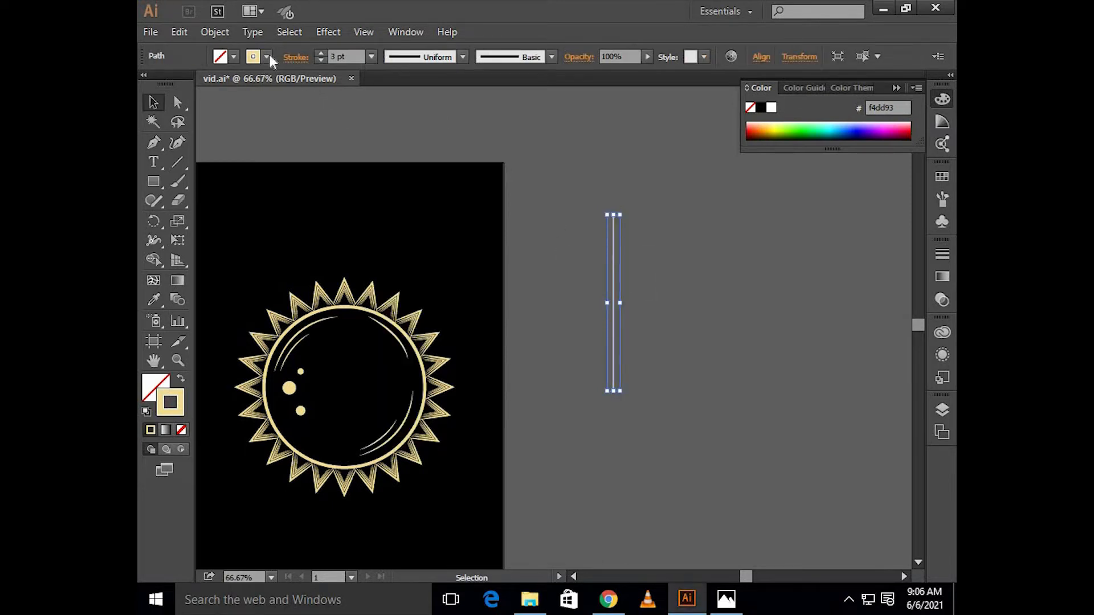
left_click(296, 57)
left_click(148, 167)
left_click(155, 190)
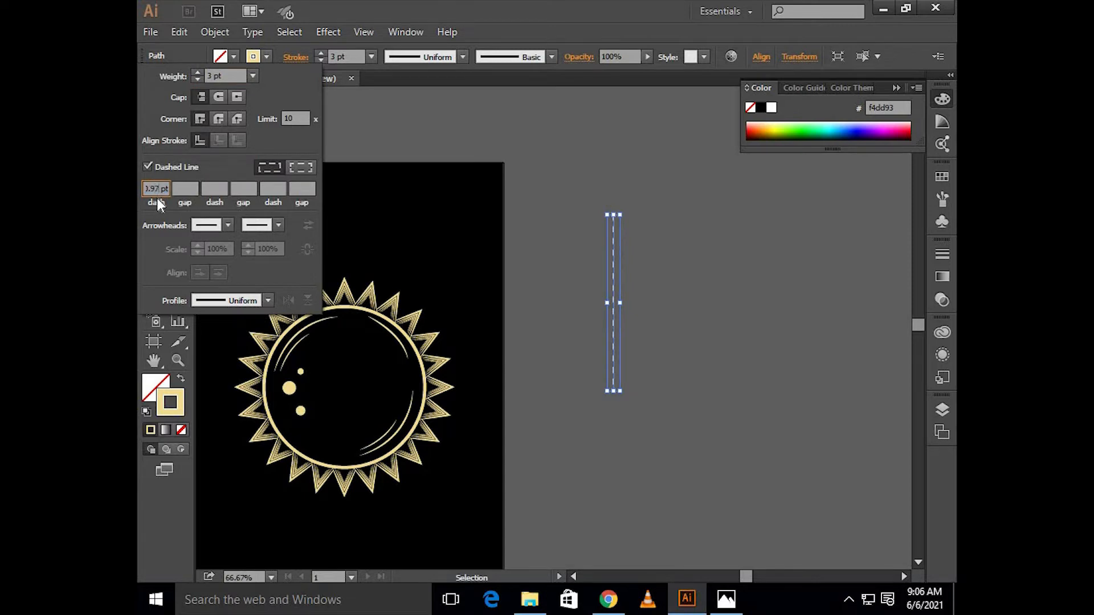
type("11")
key("Return")
left_click(596, 184)
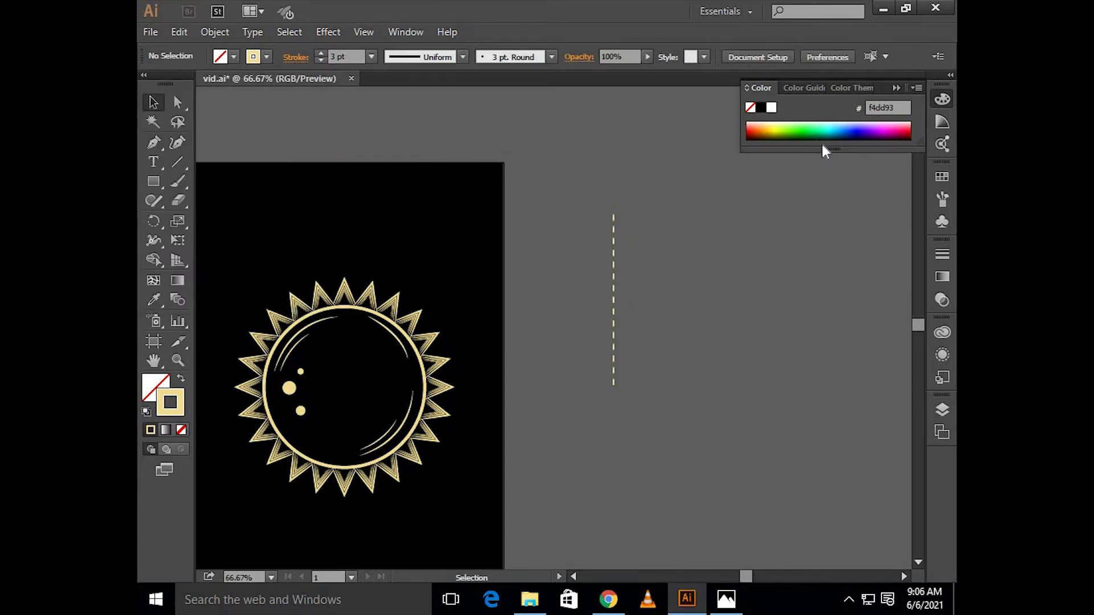
left_click(895, 89)
Step: Make a copy of the dashed line rotated 30° around a point just below its lower end
left_click_drag(631, 208, 593, 258)
key("ctrl+plus")
key("ctrl+plus")
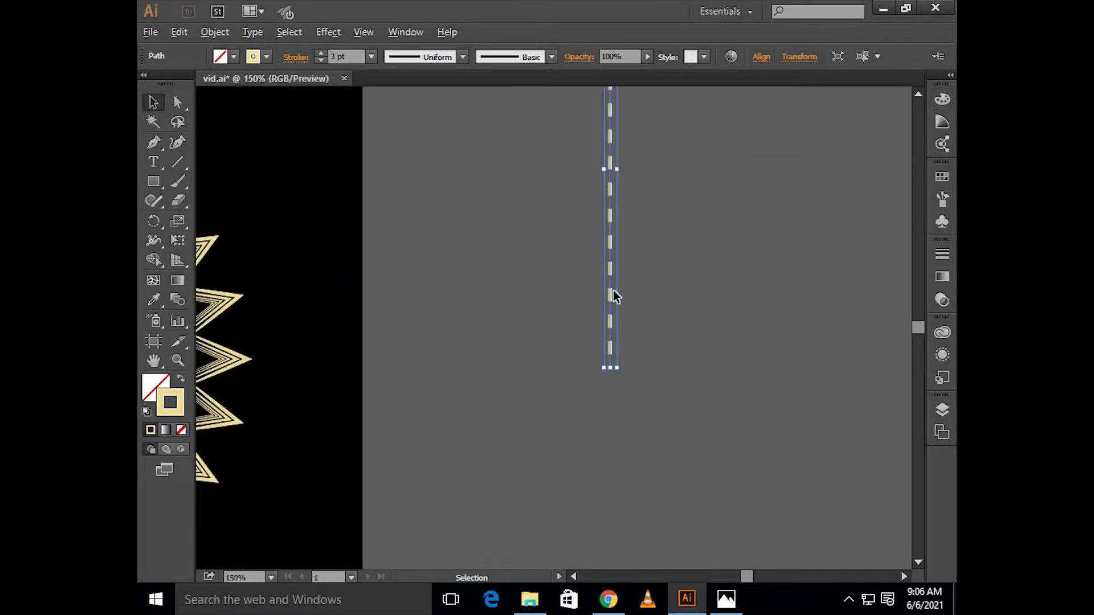
left_click(153, 216)
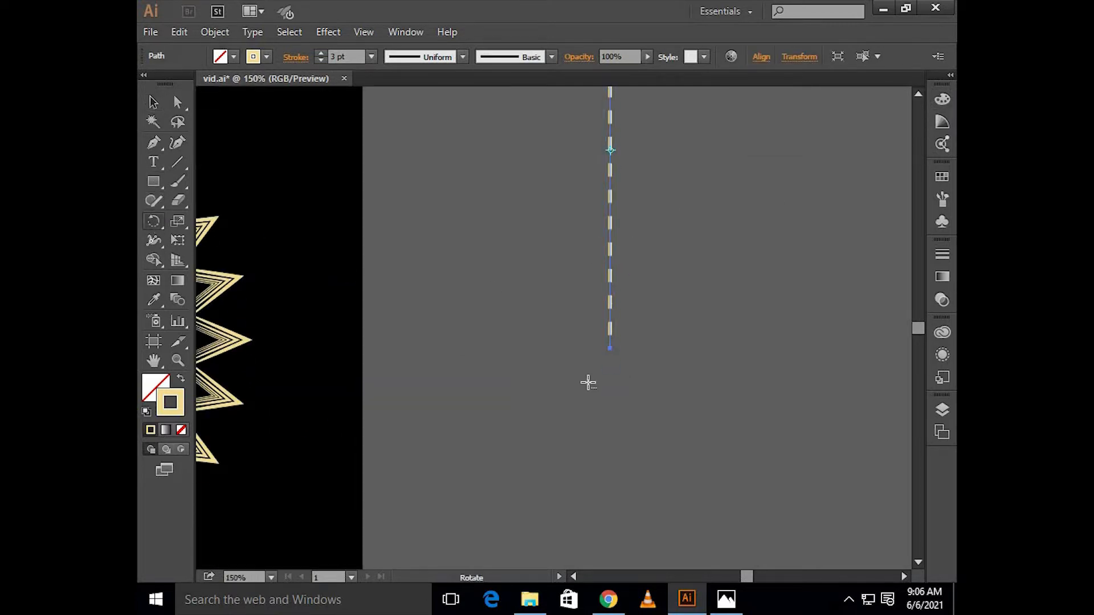
left_click(610, 363, "alt")
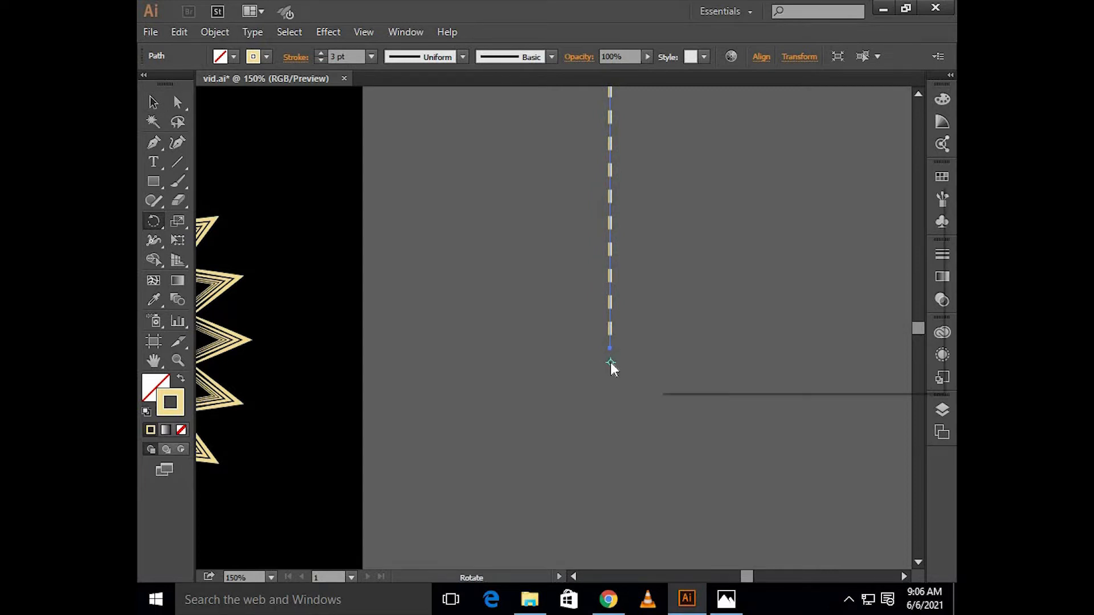
type("30")
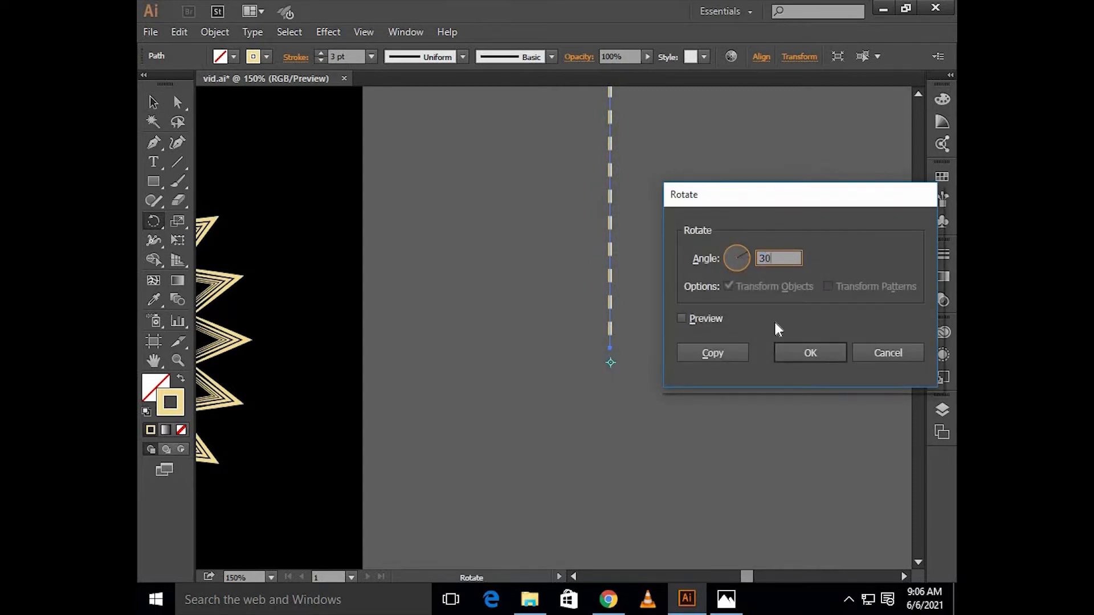
left_click(720, 353)
Step: Repeat the 30° rotated copy until dashed lines radiate all the way around the shared center point
key("ctrl+d")
key("ctrl+d")
key("ctrl+d")
key("ctrl+d")
key("ctrl+d")
key("ctrl+d")
key("ctrl+d")
key("ctrl+d")
key("ctrl+d")
key("ctrl+d")
key("ctrl+d")
key("ctrl+d")
key("ctrl+d")
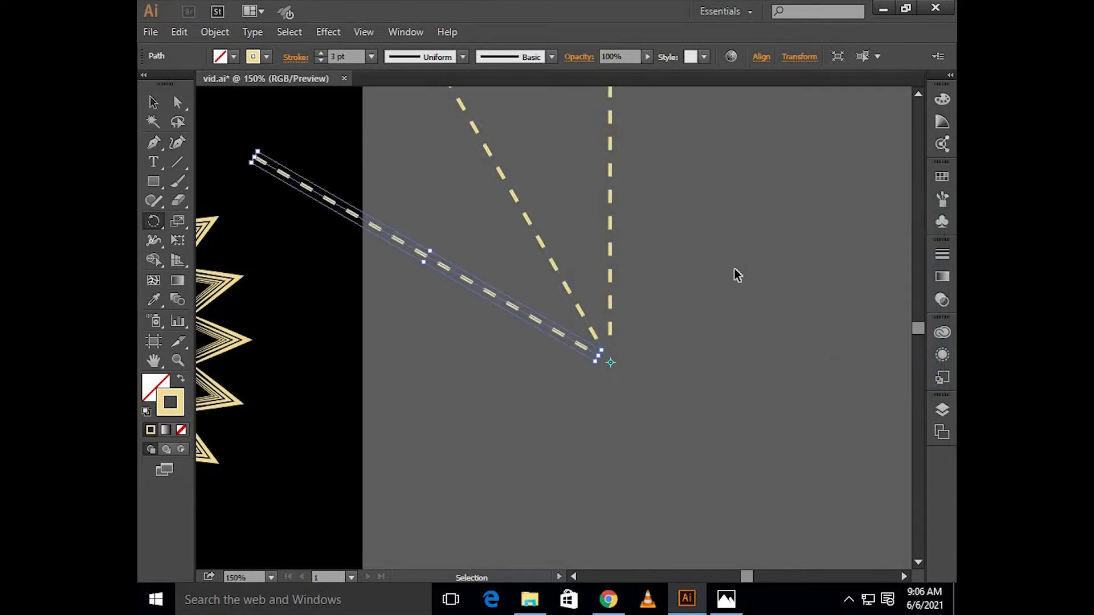
key("ctrl+z")
key("ctrl+z")
key("ctrl+z")
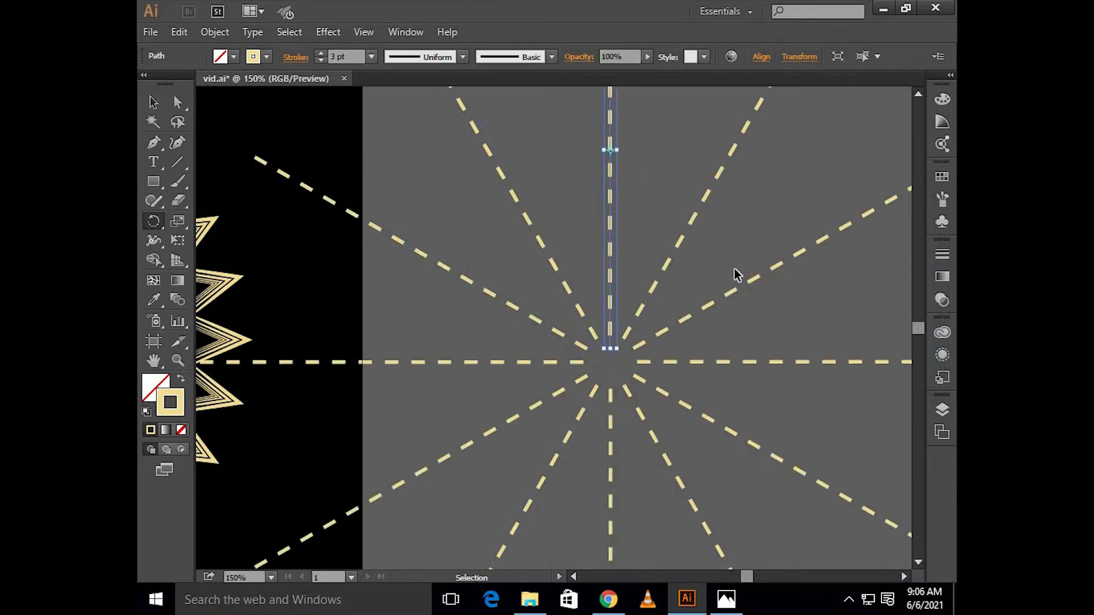
key("v")
left_click(748, 233)
scroll(748, 232, "down", 1)
scroll(751, 238, "down", 1)
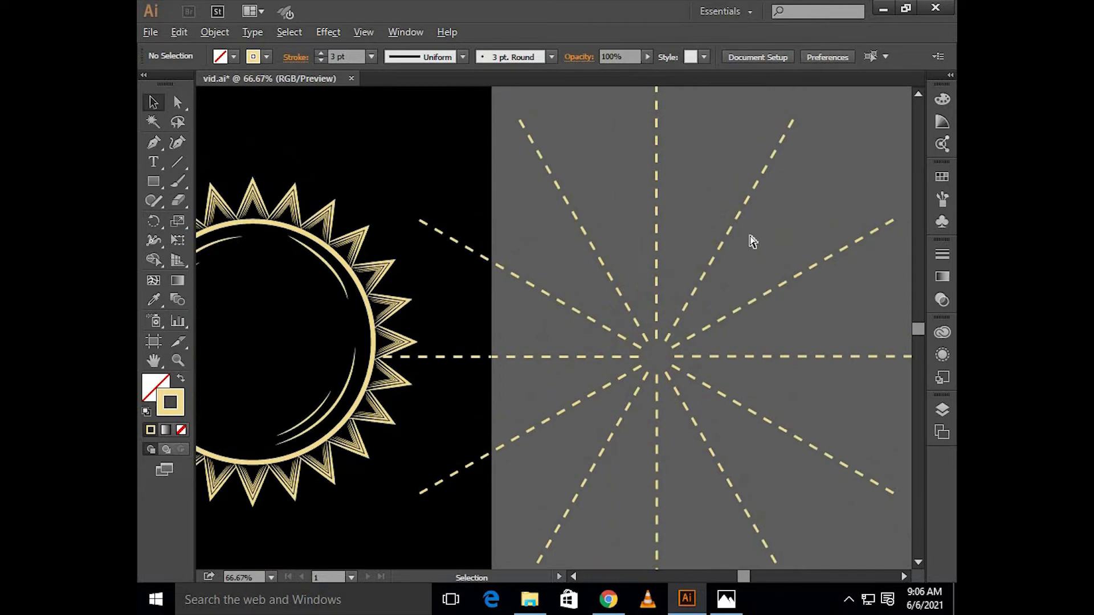
Step: Group the radiating dashed lines and center the group horizontally and vertically on the artboard
left_click_drag(666, 274, 621, 326)
right_click(621, 326)
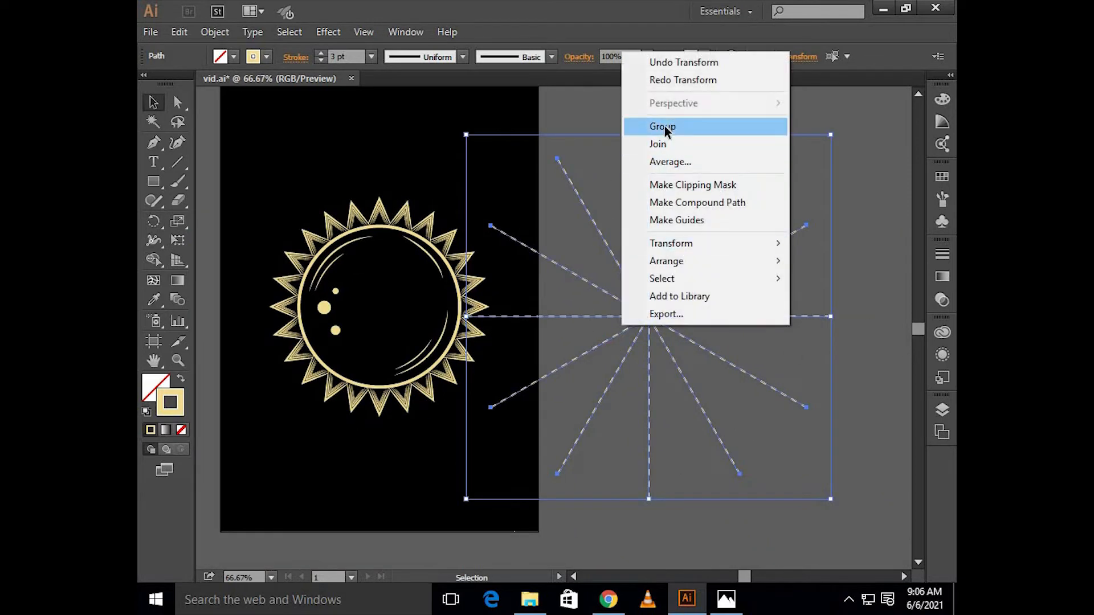
left_click(665, 126)
scroll(667, 259, "up", 1)
scroll(687, 268, "left", 3)
scroll(700, 266, "down", 3)
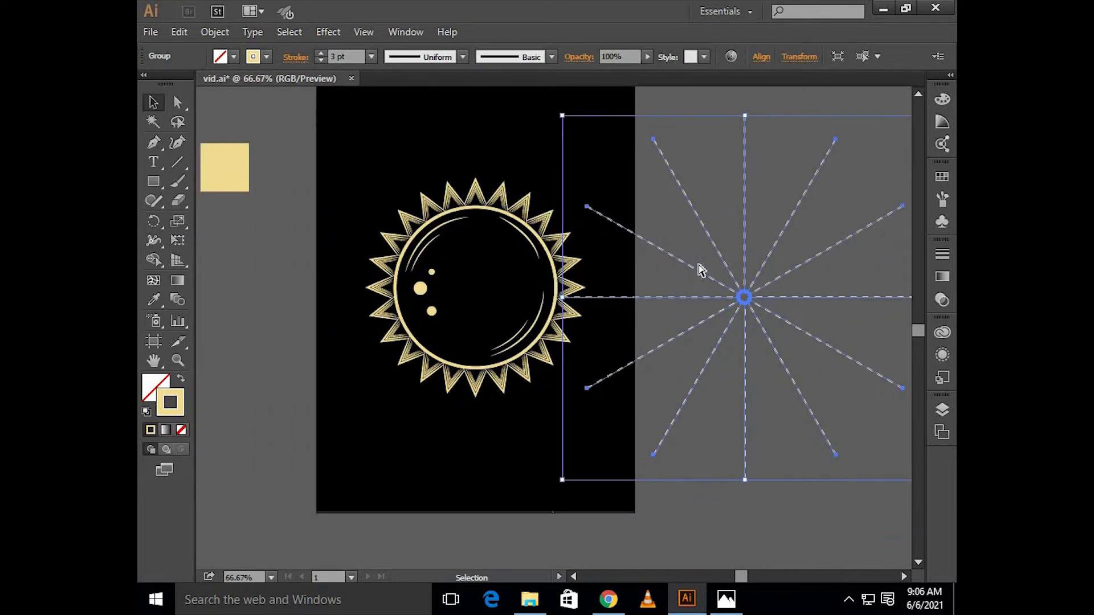
scroll(701, 266, "left", 2)
scroll(704, 256, "up", 2)
left_click(762, 57)
left_click(628, 97)
left_click(726, 97)
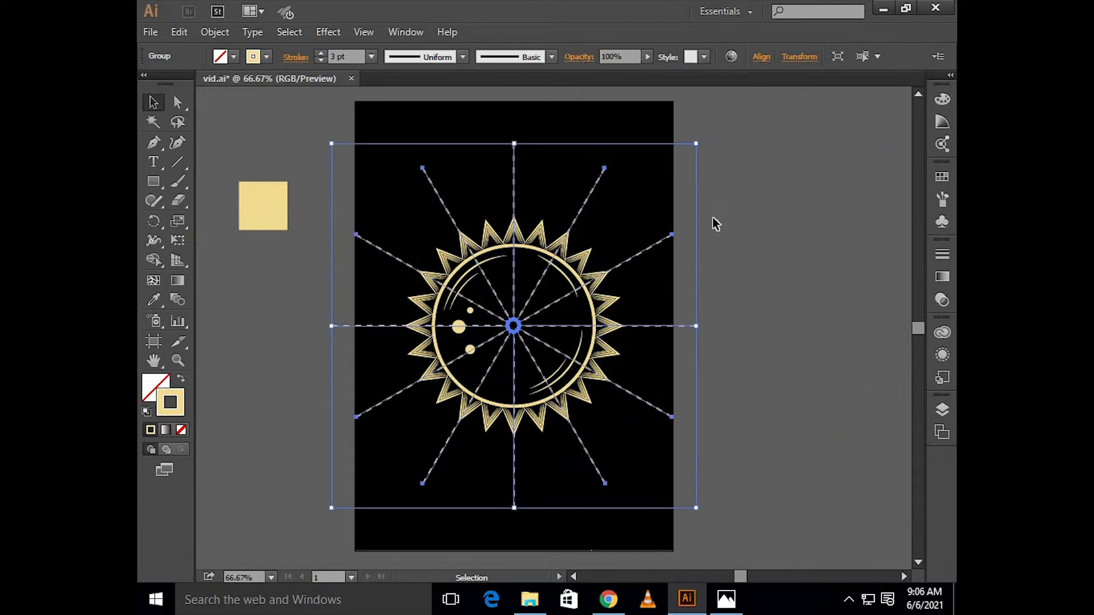
Step: Shrink the dashed burst from its center to the artboard's width, and add a slightly smaller copy rotated so its lines fall between the originals
left_click_drag(696, 144, 673, 169)
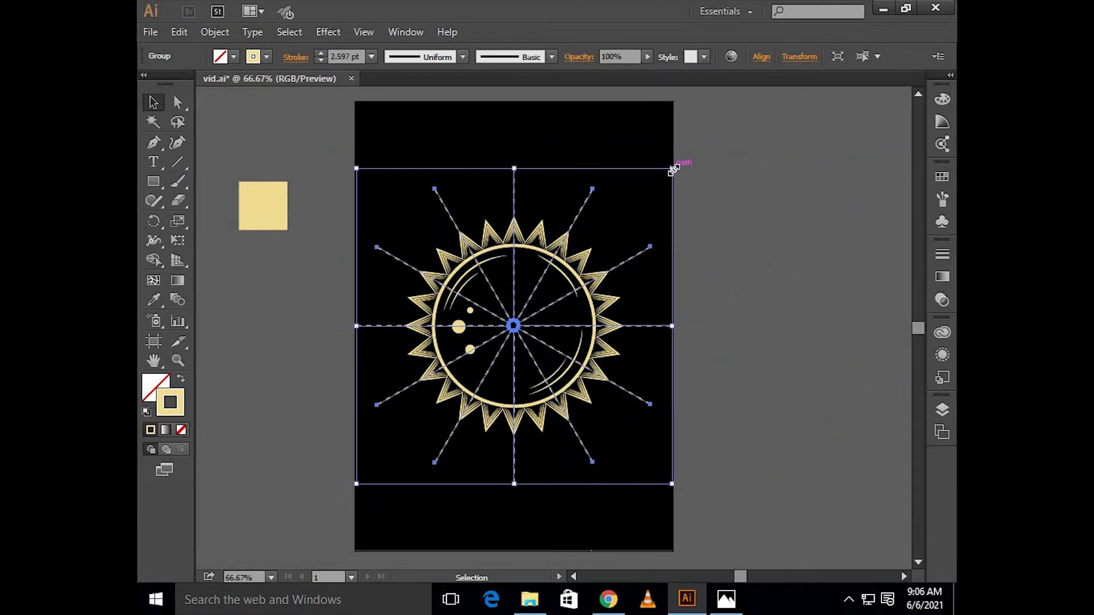
key("a")
key("v")
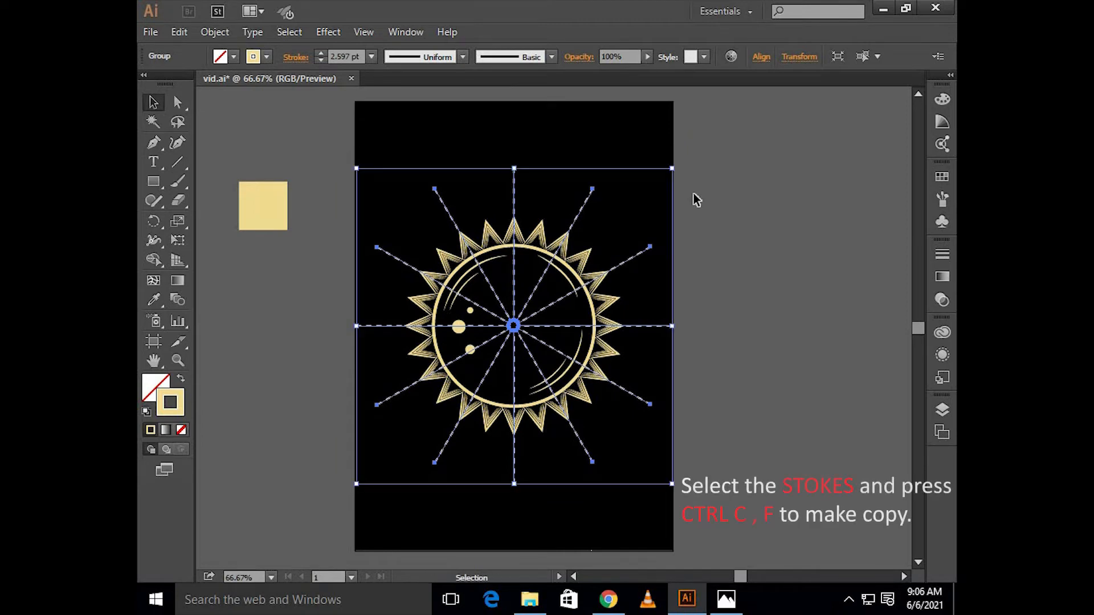
mouse_move(670, 158)
left_mouse_down()
mouse_move(643, 149)
mouse_move(650, 174)
mouse_move(667, 163)
mouse_move(648, 163)
mouse_move(659, 183)
left_mouse_up()
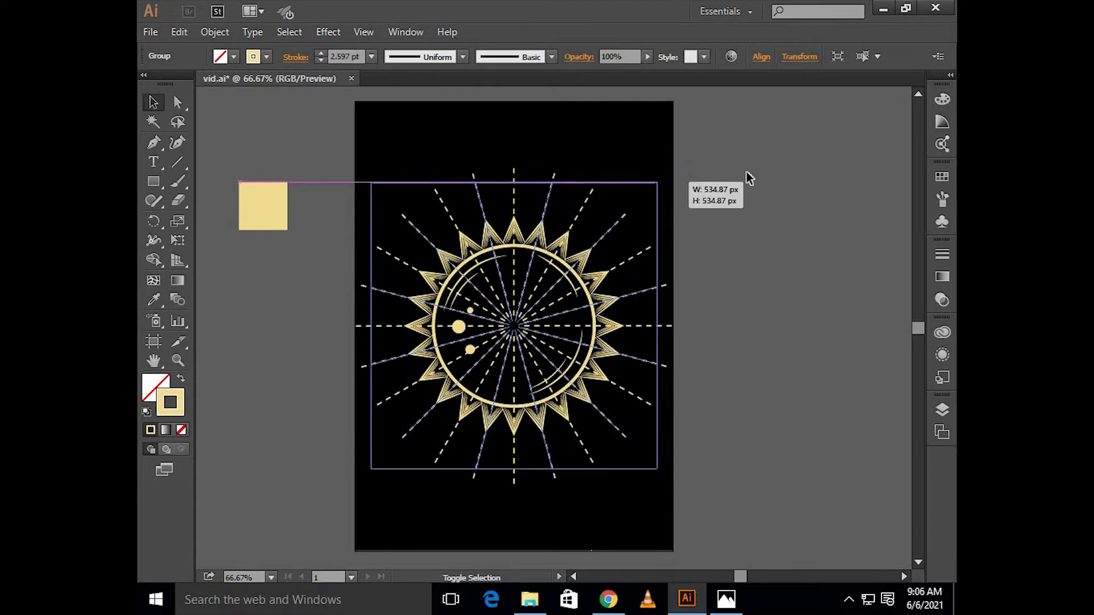
left_click(748, 173)
Step: Send both dashed line groups behind the sun while keeping them in front of the black background
scroll(760, 175, "up", 1)
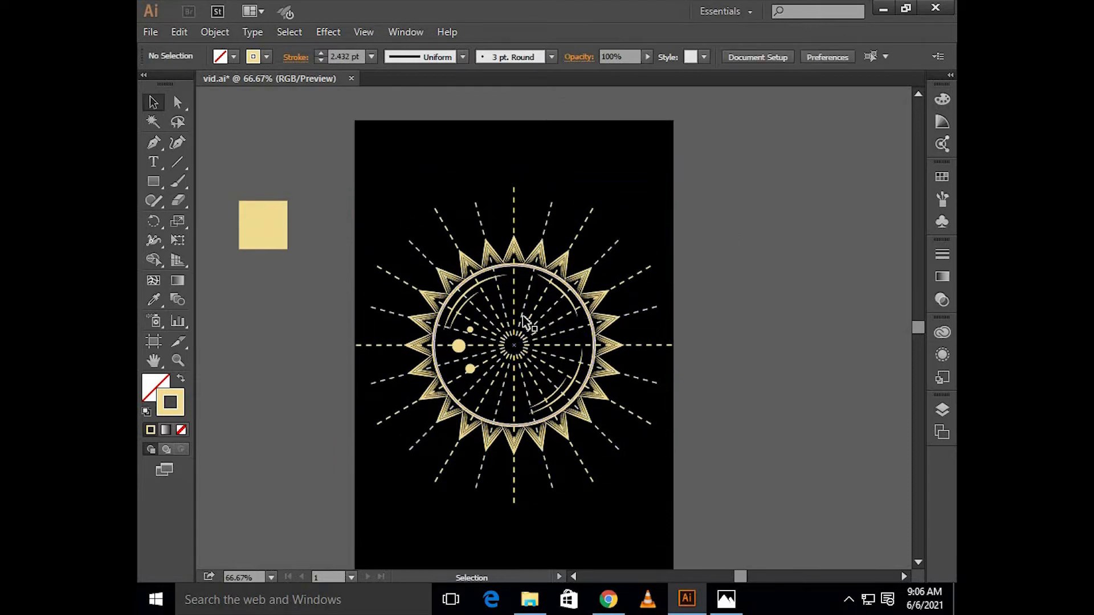
scroll(513, 214, "up", 1)
scroll(512, 213, "up", 2)
left_click(623, 215)
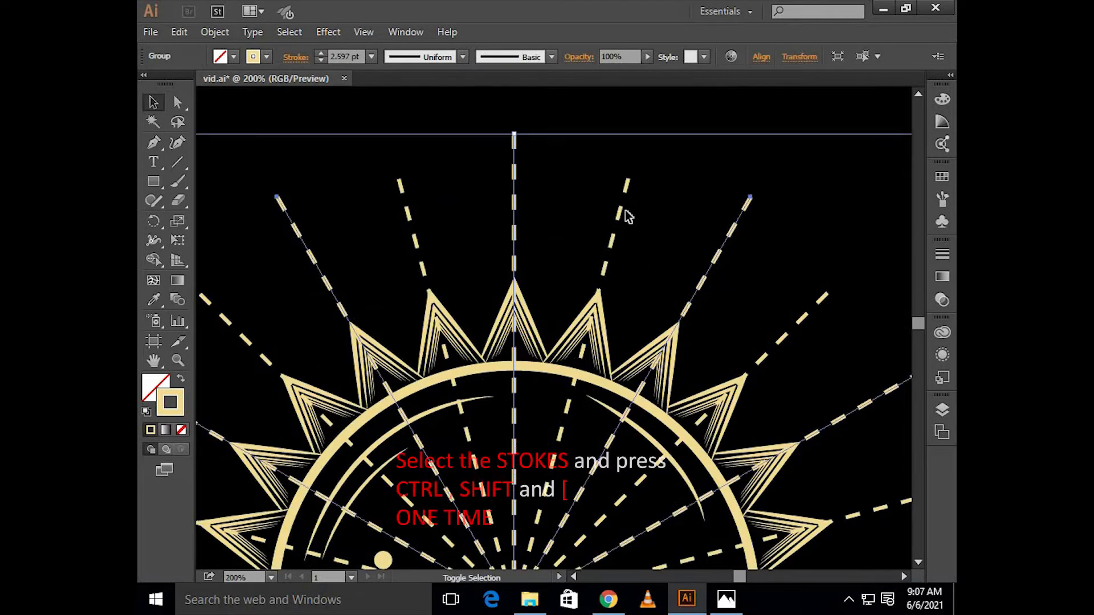
scroll(624, 213, "down", 2)
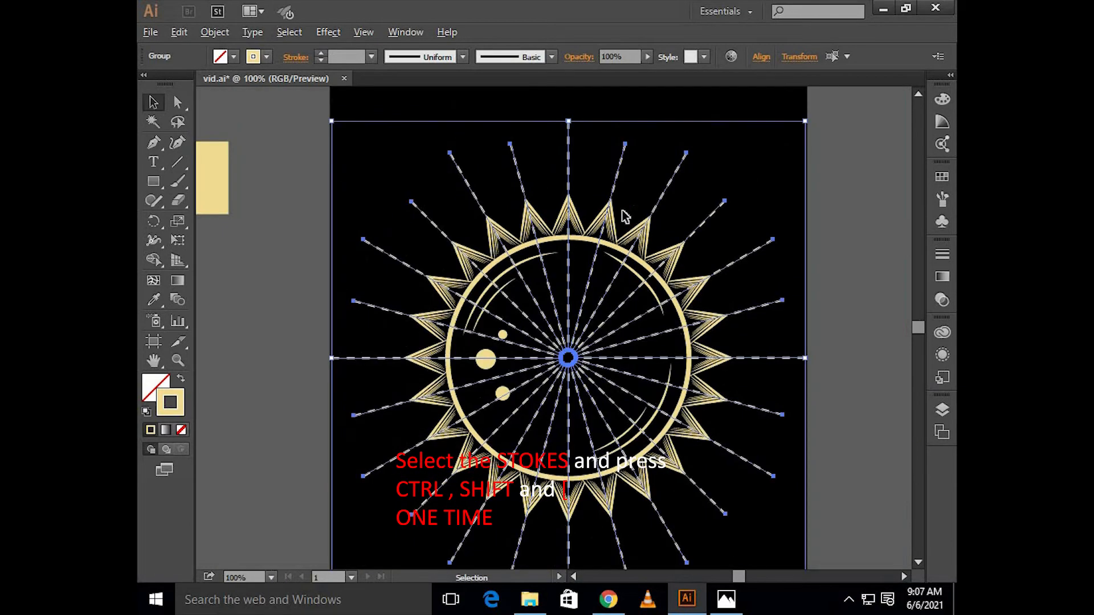
key("ctrl+shift+bracketleft")
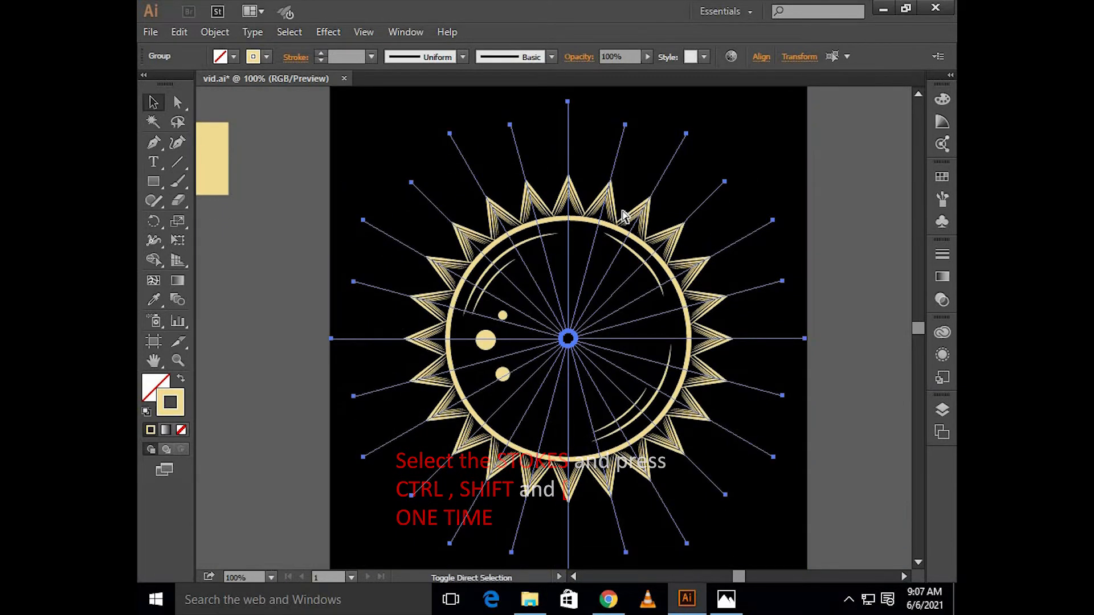
key("ctrl+bracketright")
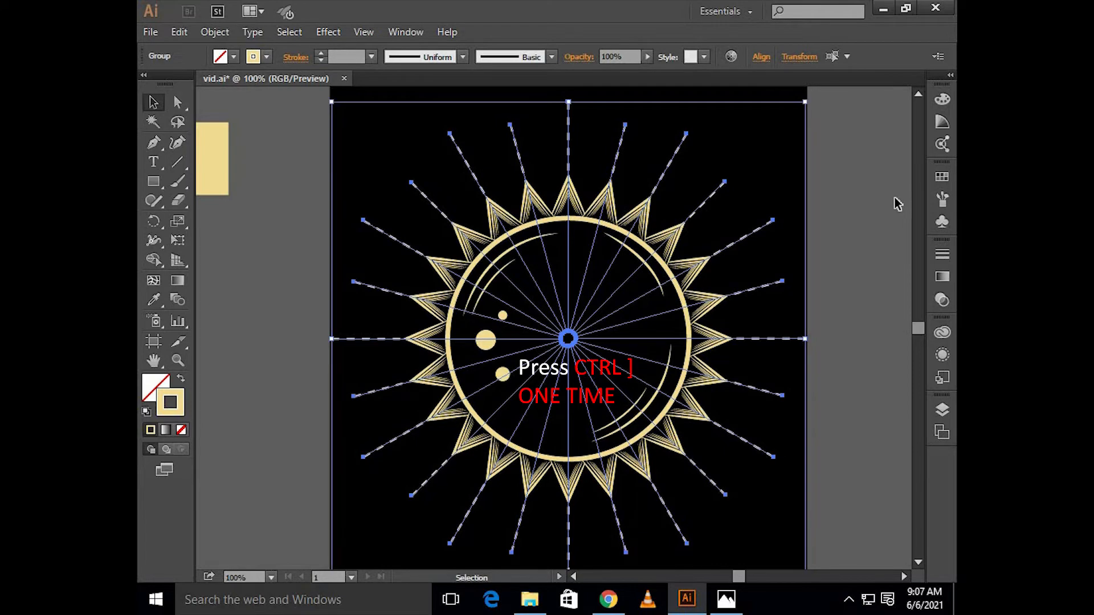
left_click(865, 200)
key("ctrl+minus")
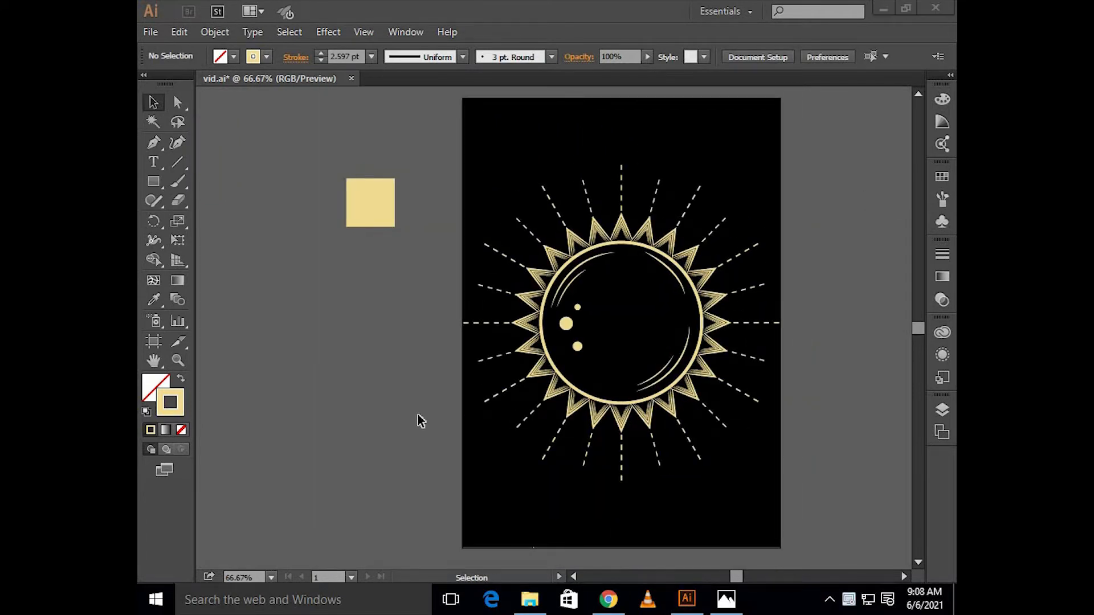
Step: Draw a small outlined circle outside the artboard below the cream square, and turn off its dashed stroke
left_click(418, 415)
scroll(419, 416, "up", 1)
scroll(419, 417, "left", 1)
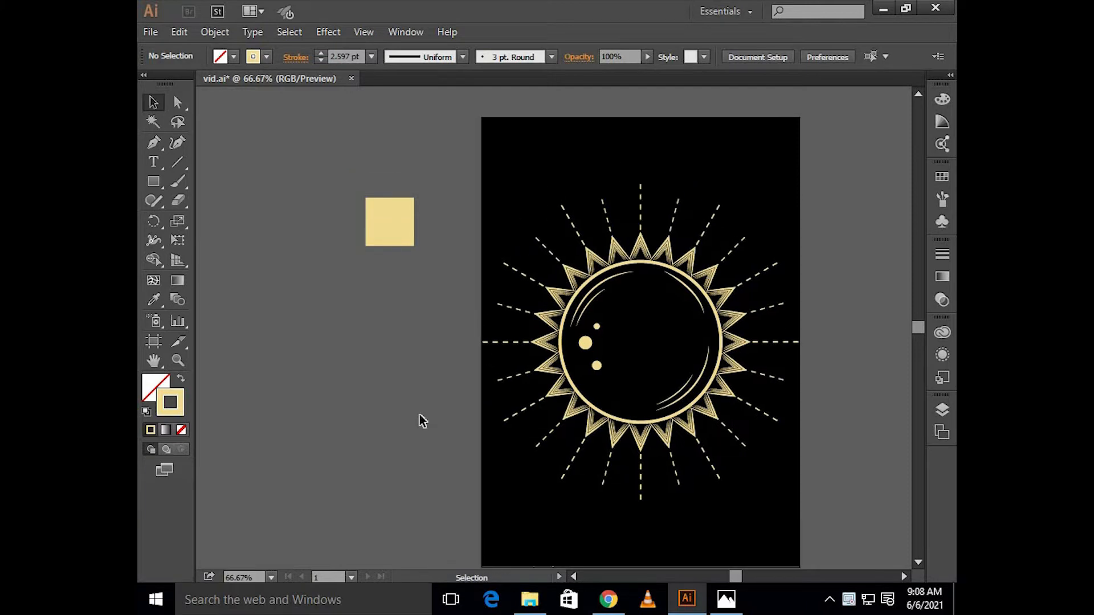
scroll(419, 416, "down", 1)
left_click_drag(154, 181, 233, 220)
left_click_drag(352, 290, 388, 347)
key("v")
left_click(289, 58)
left_click(147, 167)
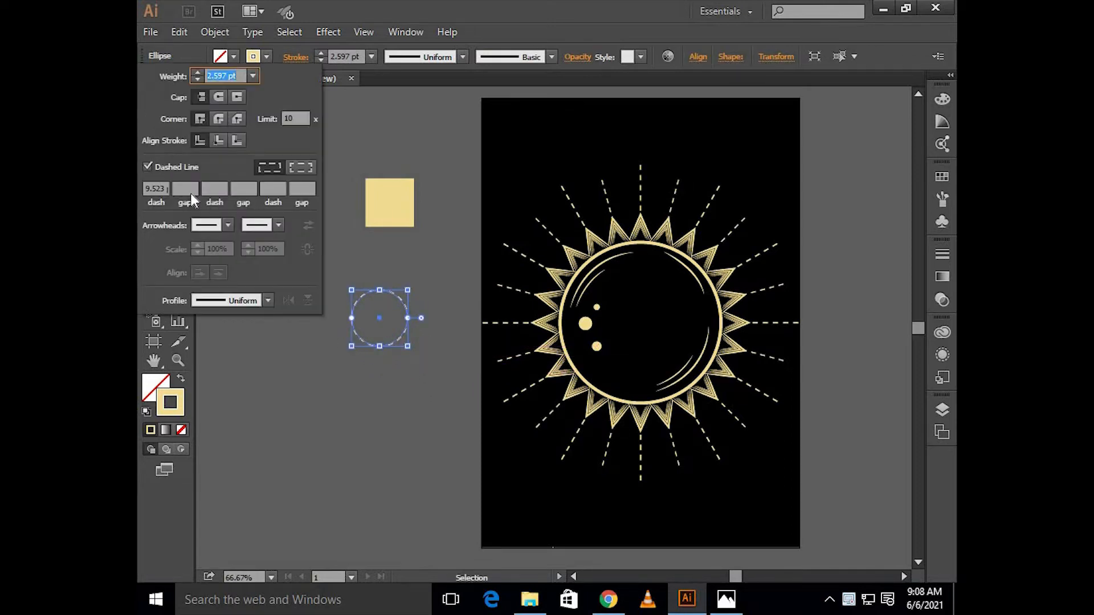
left_click(342, 385)
Step: Move the cream square farther up, away from the new circle
scroll(366, 350, "up", 1)
scroll(428, 245, "left", 2)
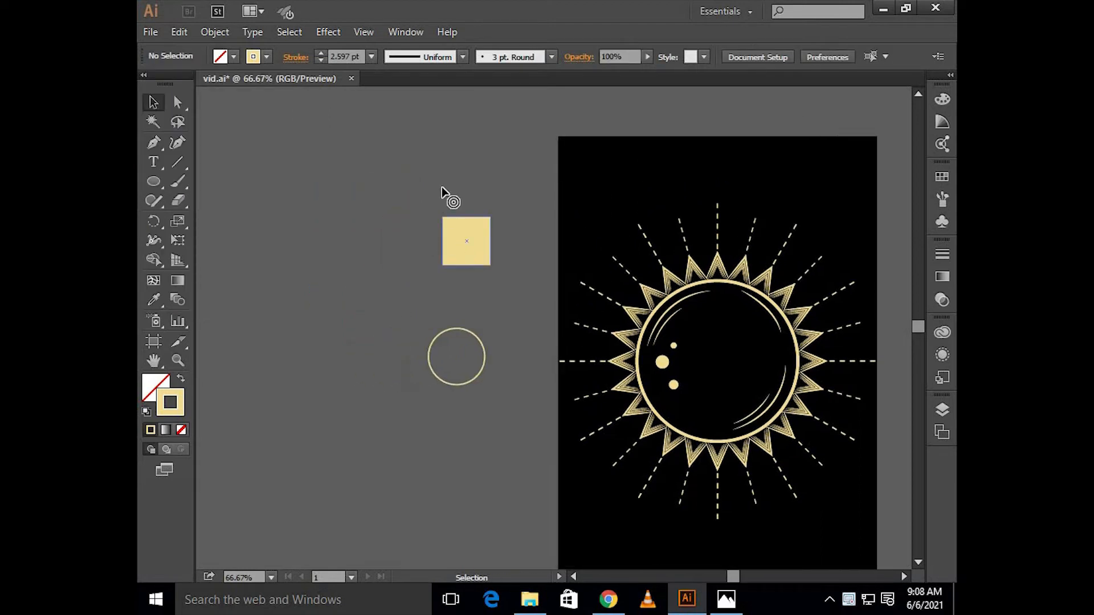
left_click_drag(464, 239, 451, 186)
Step: Place a copy of the outlined circle directly above the original, leaving a small gap between them
left_click(435, 351)
scroll(432, 347, "up", 2)
left_click(503, 310)
scroll(504, 336, "up", 1)
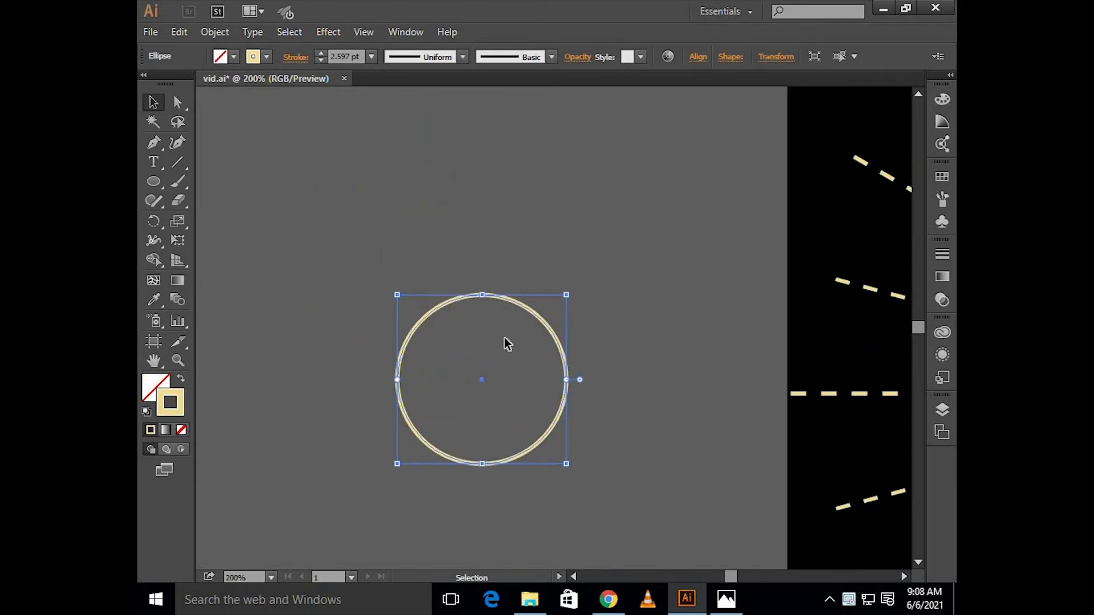
scroll(505, 337, "up", 1)
key("a")
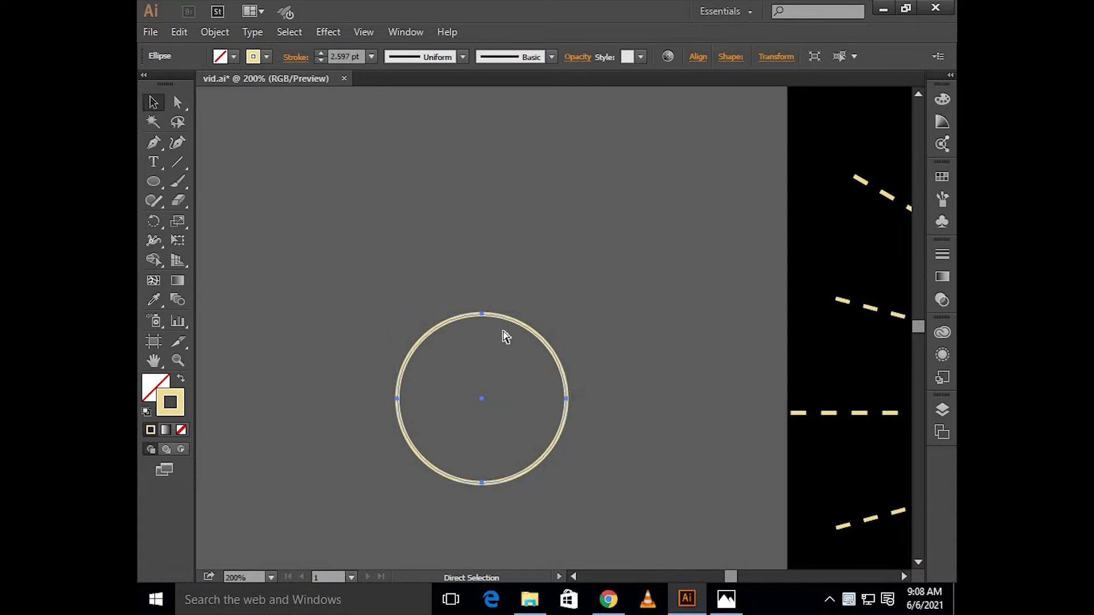
key("v")
key("shift+Up")
key("shift+Up")
key("shift+Up")
key("shift+Up")
key("shift+Up")
key("shift+Up")
key("shift+Up")
key("shift+Up")
key("shift+Up")
key("shift+Up")
key("shift+Up")
key("shift+Up")
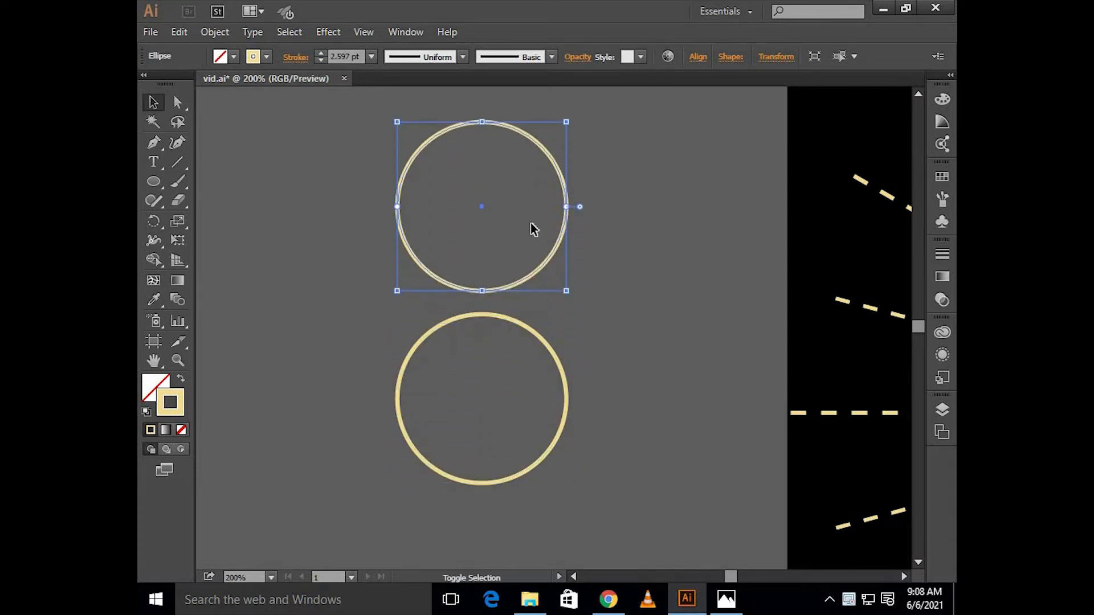
Step: Shrink the upper circle from its center to under a third of its size and give it a 1 pt cream stroke with no fill
left_click_drag(566, 121, 525, 183)
left_click(183, 380)
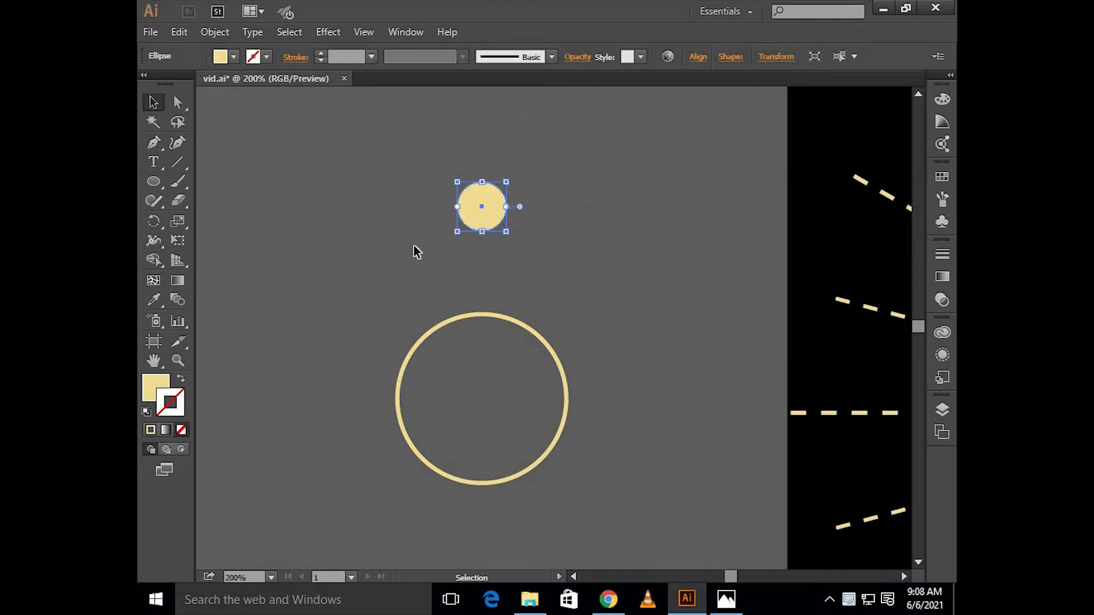
key("shift+x")
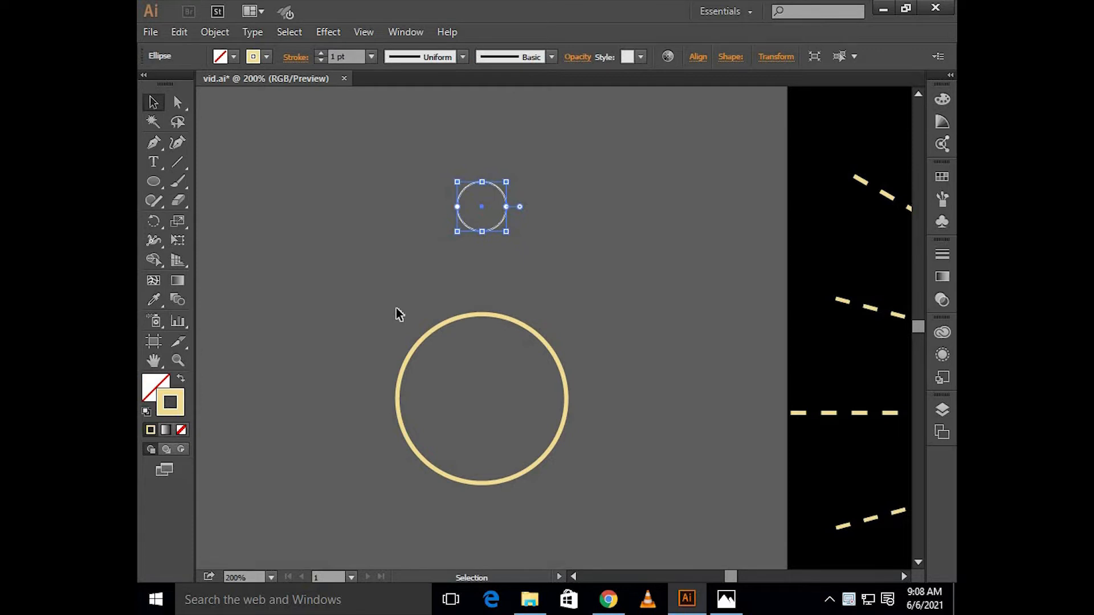
Step: Move the small outlined circle straight down, closer to the large circle
key("Down")
key("Down")
key("Down")
key("Down")
key("Down")
key("Down")
key("Down")
key("Down")
key("Down")
key("Down")
key("Down")
key("Down")
key("Down")
key("Down")
key("Down")
key("Down")
key("Down")
key("Down")
key("Down")
key("Down")
key("Down")
key("Down")
key("Down")
key("Down")
key("Down")
key("Down")
key("Down")
key("Down")
key("Down")
key("Down")
key("Down")
key("Down")
key("Down")
key("Down")
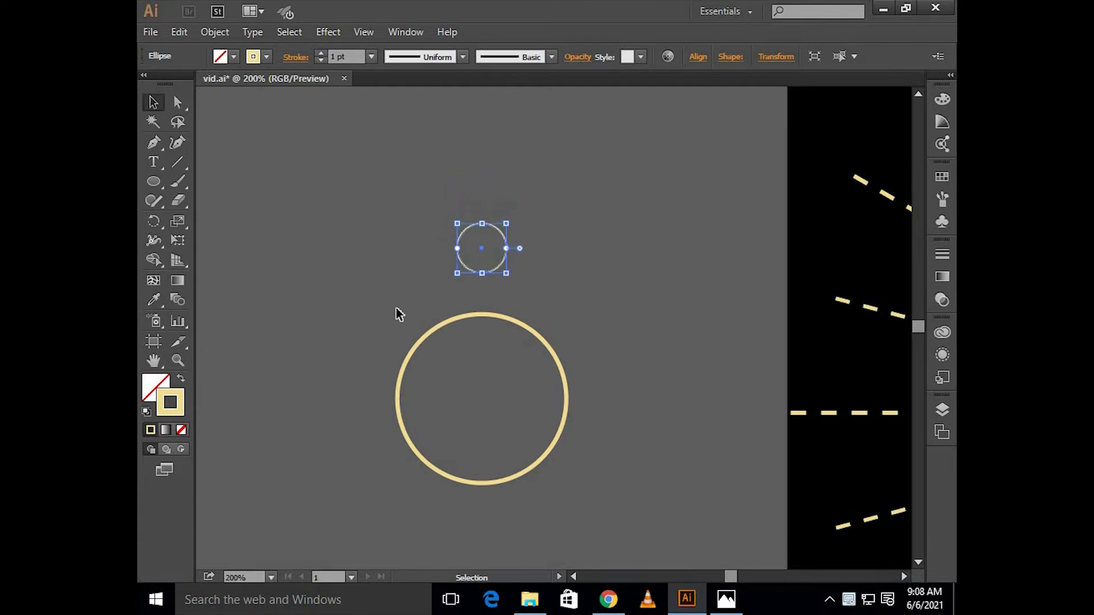
Step: Add a smaller copy of the small circle above it, with a solid cream fill and no stroke
key("ctrl+c")
key("ctrl+f")
key("shift+Up")
key("shift+Up")
key("shift+Up")
key("shift+Up")
scroll(514, 165, "up", 1)
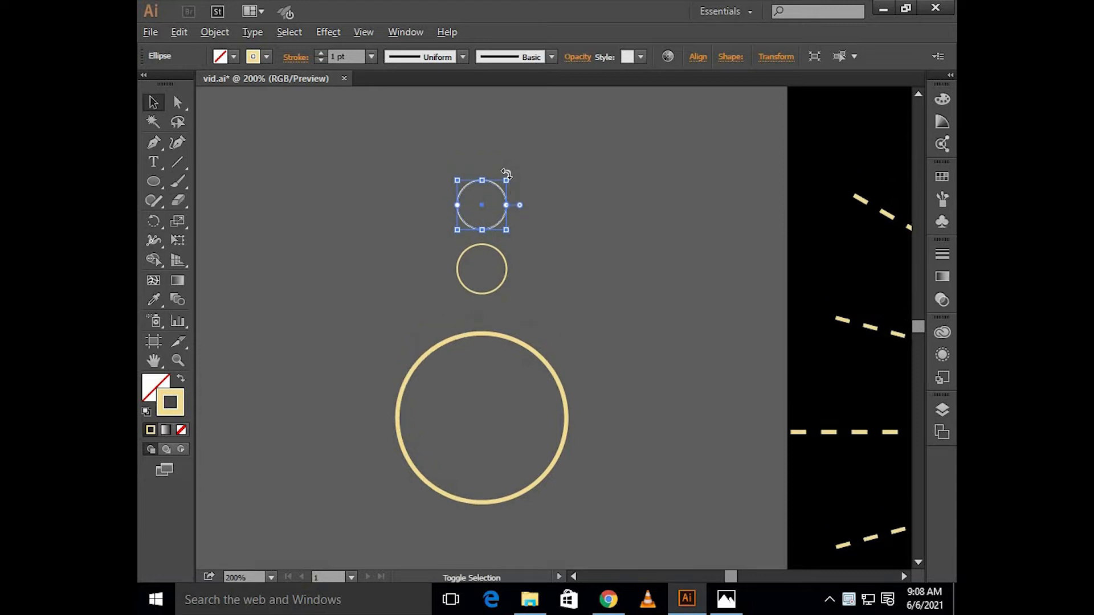
left_click_drag(506, 180, 500, 189)
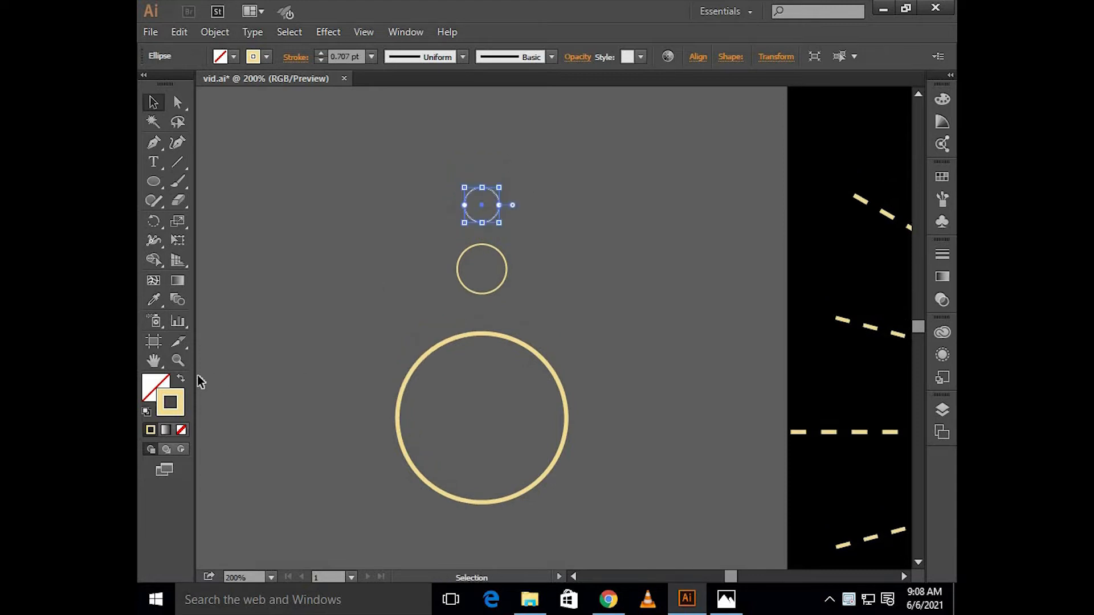
left_click(181, 380)
Step: Move both small circles down toward the large circle, and bring the filled dot slightly closer to the small ring
mouse_move(420, 188)
left_mouse_down()
mouse_move(471, 283)
mouse_move(516, 280)
left_mouse_up()
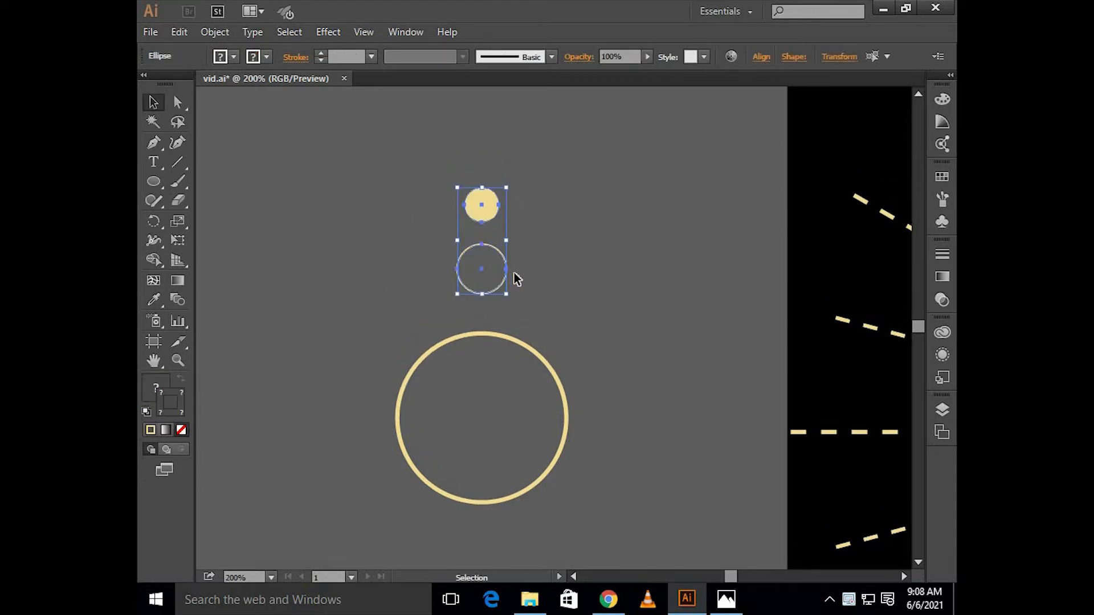
key("Down")
key("Down")
key("Down")
key("Down")
key("Down")
key("Down")
key("Down")
key("Down")
key("Down")
key("Down")
key("Down")
key("Down")
key("Down")
key("Down")
key("Down")
left_click(550, 268)
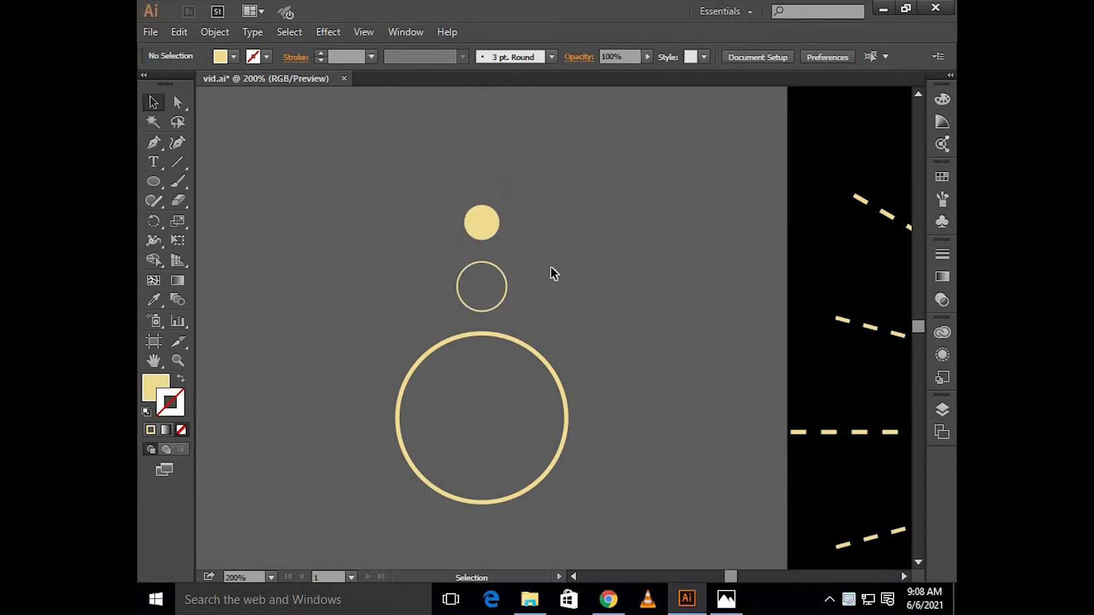
left_click(473, 233)
left_click(548, 244)
scroll(548, 244, "down", 1)
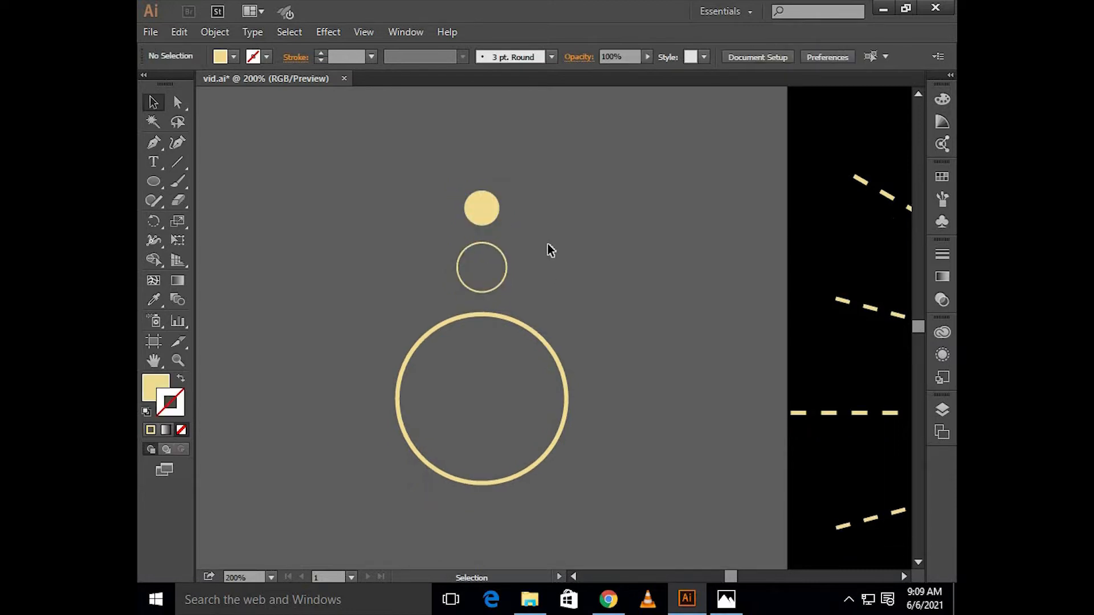
Step: Draw a solid cream circle without a stroke beside the stack of circles
left_click(159, 184)
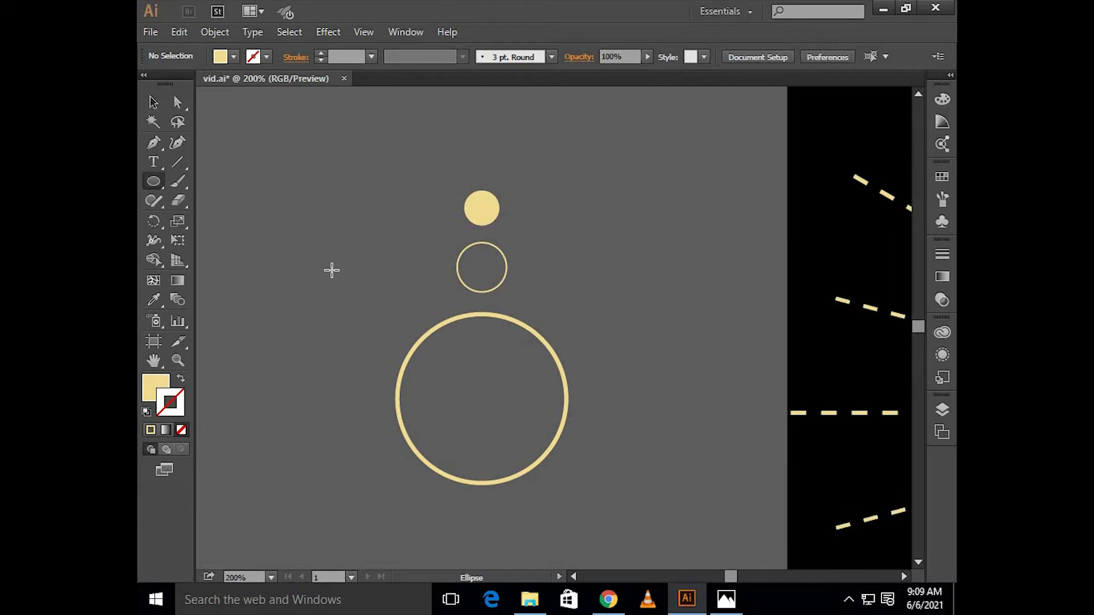
mouse_move(328, 268)
left_mouse_down()
mouse_move(370, 348)
mouse_move(330, 305)
left_mouse_up()
key("v")
scroll(363, 300, "left", 5)
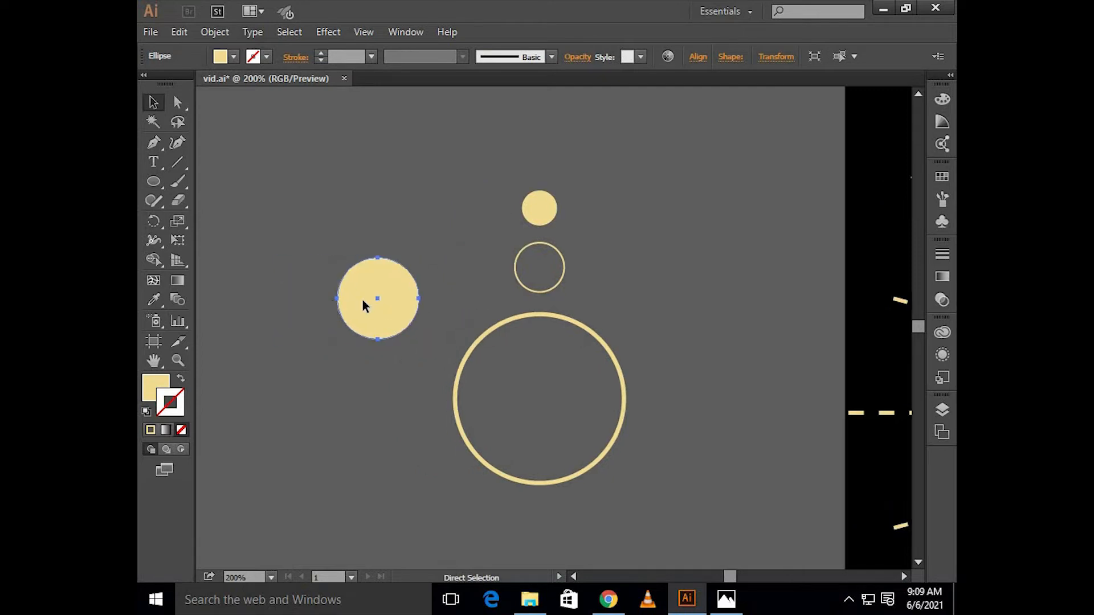
Step: Copy the solid cream circle in place and shift the copy horizontally so the two overlap by about a third
key("ctrl+c")
key("ctrl+f")
key("Right")
key("Right")
key("Right")
key("Right")
key("Right")
key("Right")
key("Right")
key("Right")
key("Right")
key("Right")
key("Right")
key("Right")
key("Right")
key("Right")
key("Right")
key("Right")
key("Right")
key("Right")
key("Right")
key("Right")
key("Right")
key("Right")
key("Right")
key("Right")
key("Right")
key("Right")
key("Right")
key("Right")
key("Right")
key("Right")
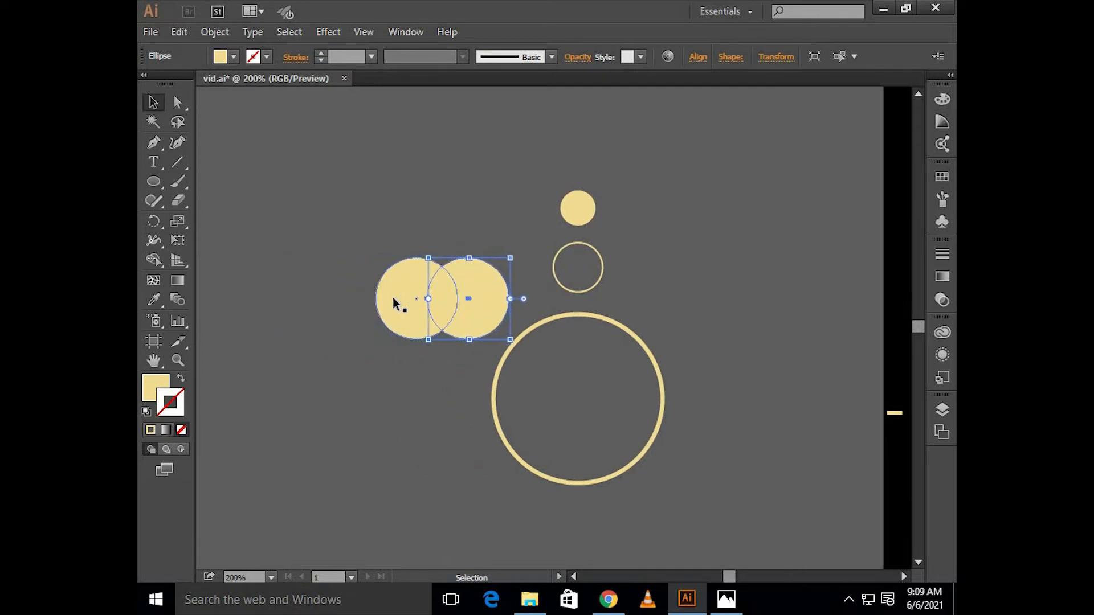
Step: Remove the outer parts of both overlapping circles with the Shape Builder, keeping only the lens-shaped intersection
left_click_drag(408, 230, 462, 307)
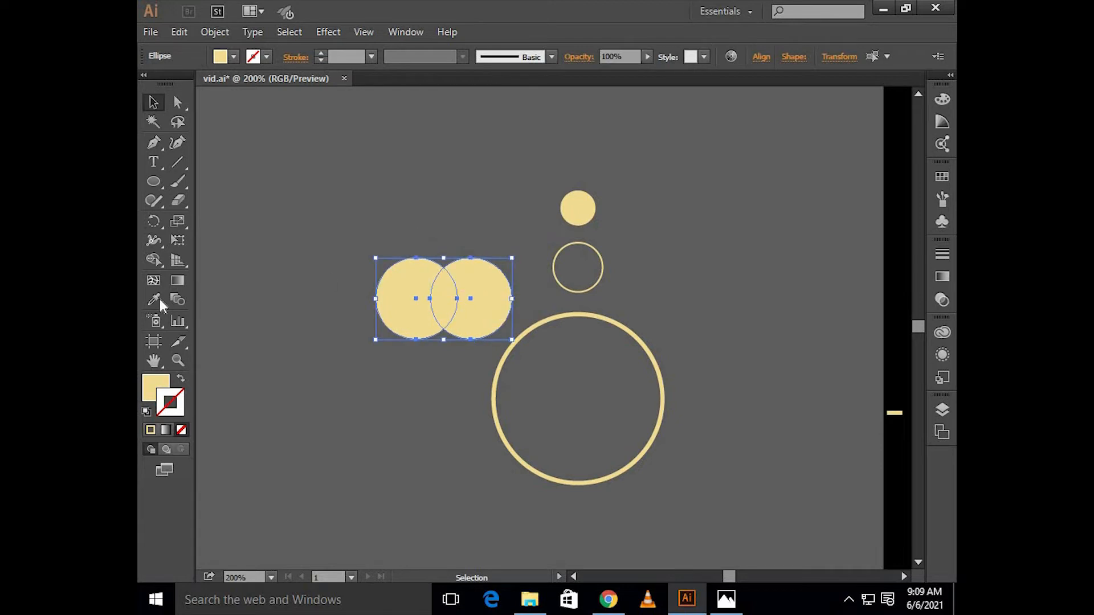
left_click(151, 266)
left_click(408, 289, "alt")
left_click(471, 285, "alt")
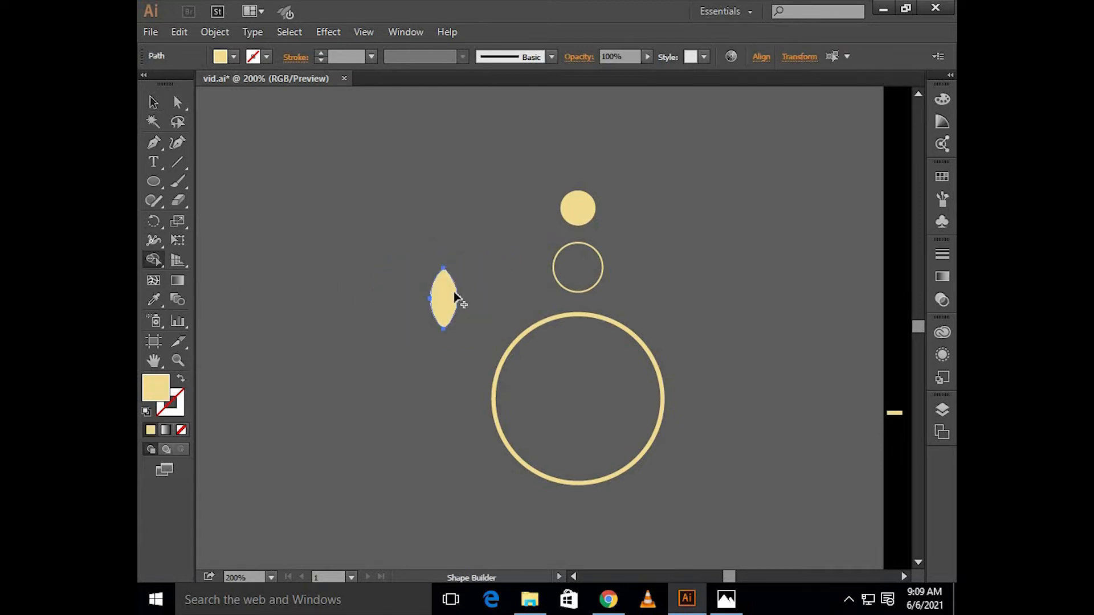
key("v")
left_click(473, 279)
key("v")
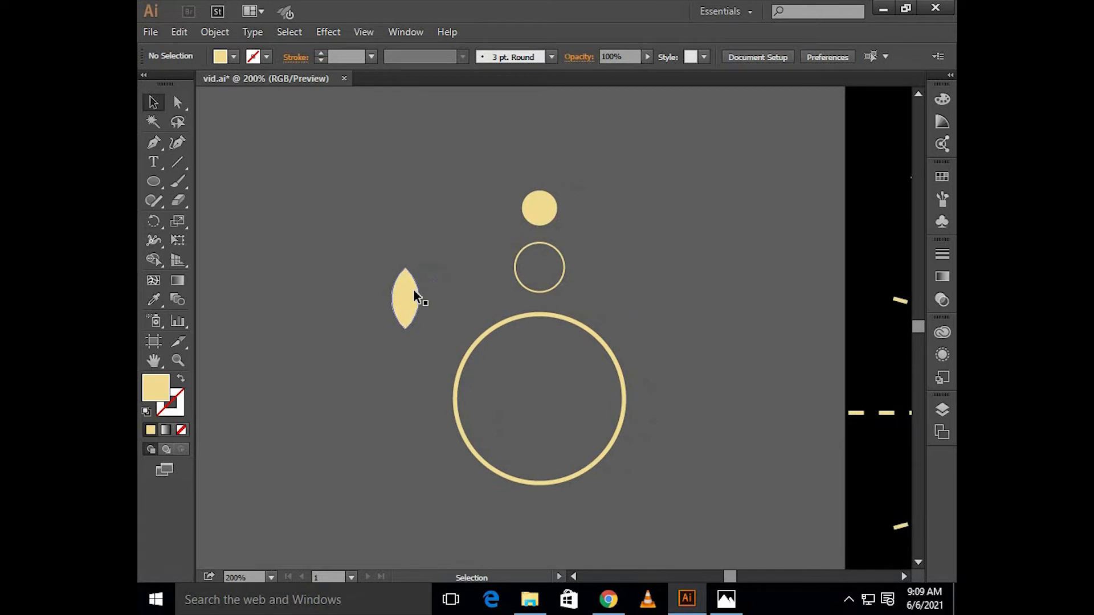
Step: Narrow the lens shape symmetrically about its center while keeping its full height
left_click(414, 291)
scroll(403, 299, "up", 5)
left_click_drag(484, 332, 519, 289)
left_click(545, 270)
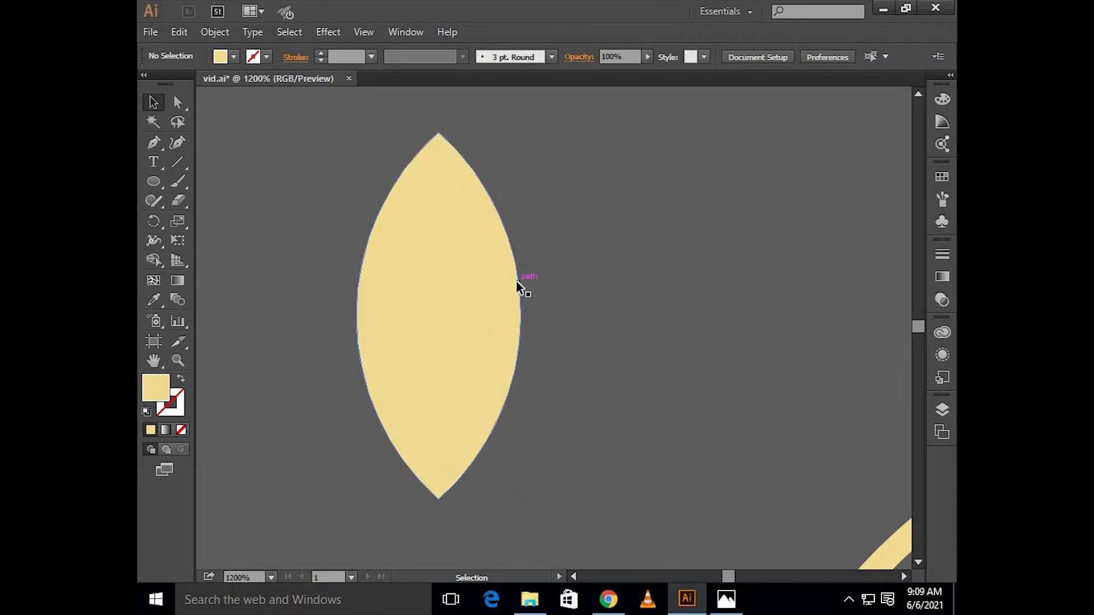
left_click(483, 296)
key("a")
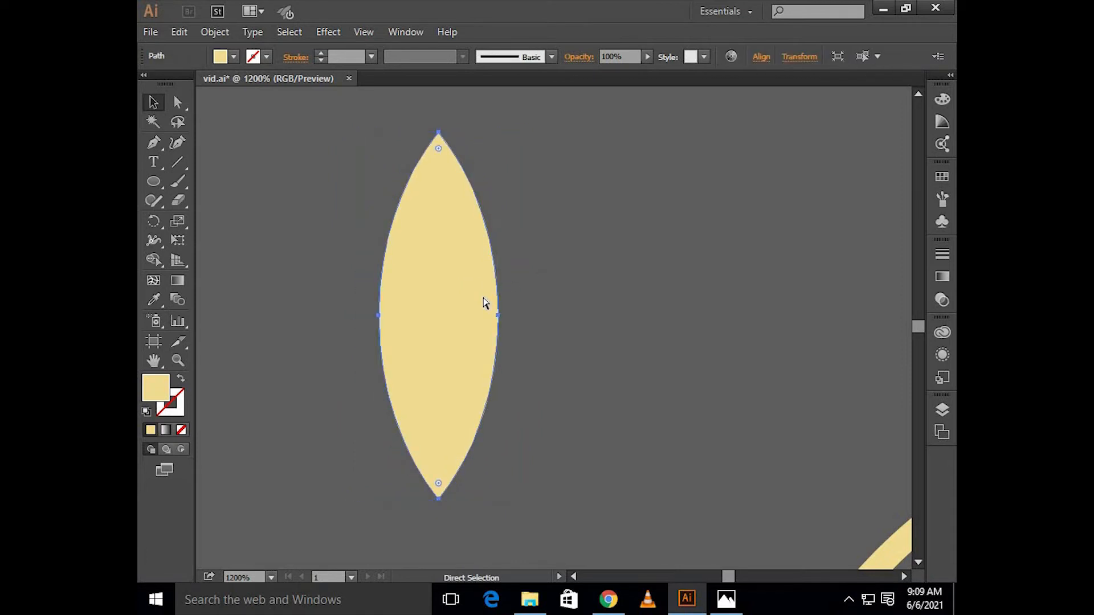
Step: Make a copy of the lens rotated 90° about its center and merge both shapes into one four-pointed star
key("v")
left_click_drag(501, 499, 260, 374)
left_click_drag(296, 162, 429, 330)
left_click(153, 260)
mouse_move(422, 220)
left_mouse_down()
mouse_move(420, 415)
mouse_move(436, 461)
left_mouse_up()
left_click_drag(530, 330, 315, 335)
key("v")
left_click(532, 231)
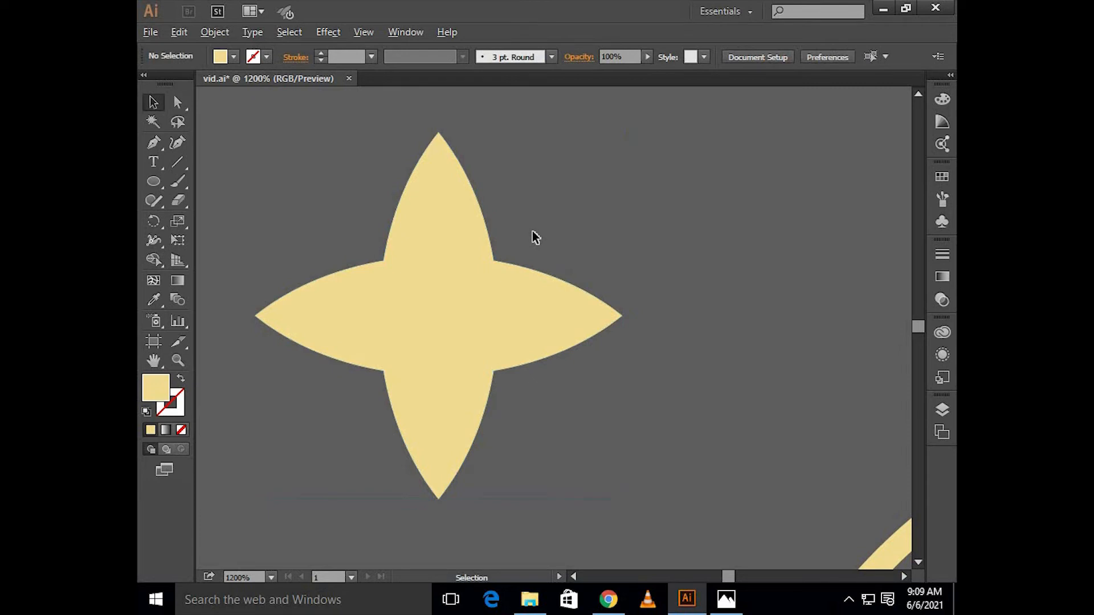
Step: Center the four-pointed star horizontally and vertically inside the large ring
scroll(533, 231, "down", 3)
scroll(522, 238, "right", 5)
scroll(464, 247, "down", 1)
scroll(464, 247, "down", 2)
scroll(450, 254, "up", 1)
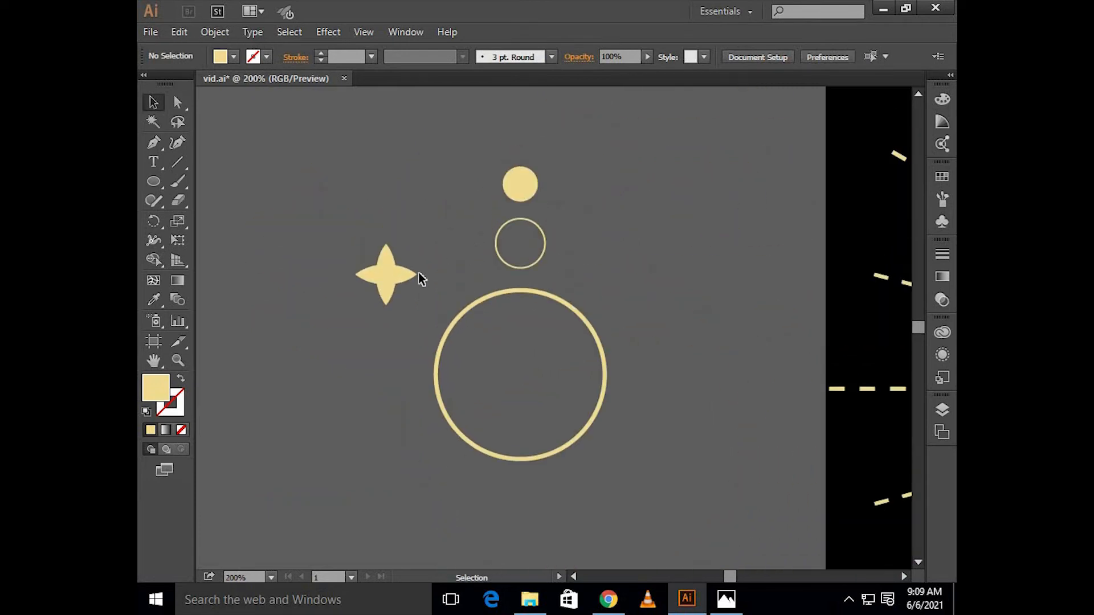
left_click(399, 275)
left_click_drag(381, 272, 431, 303)
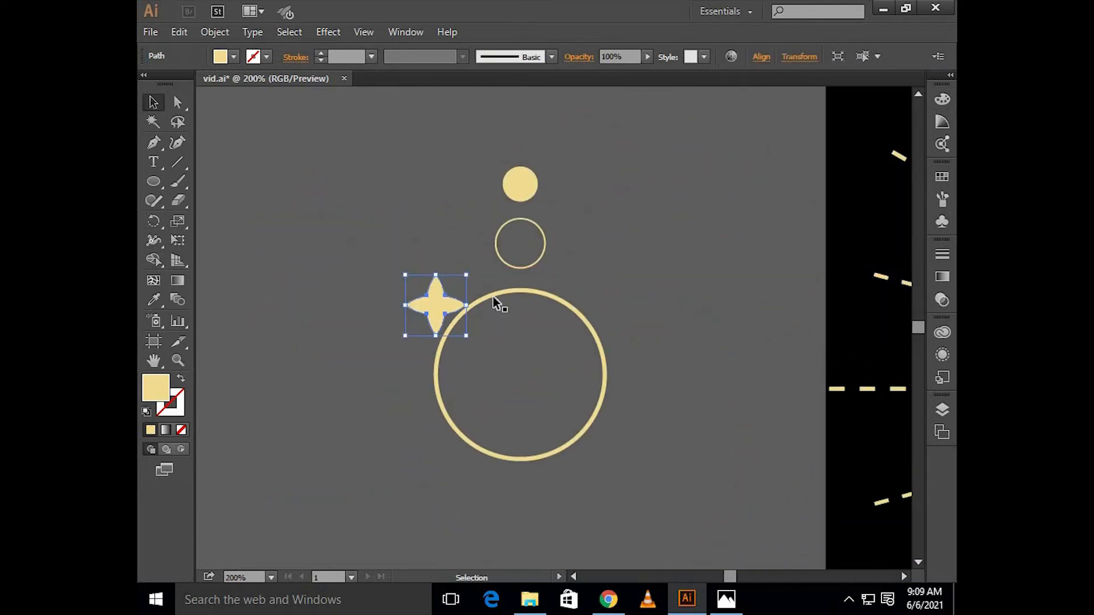
left_click(494, 296)
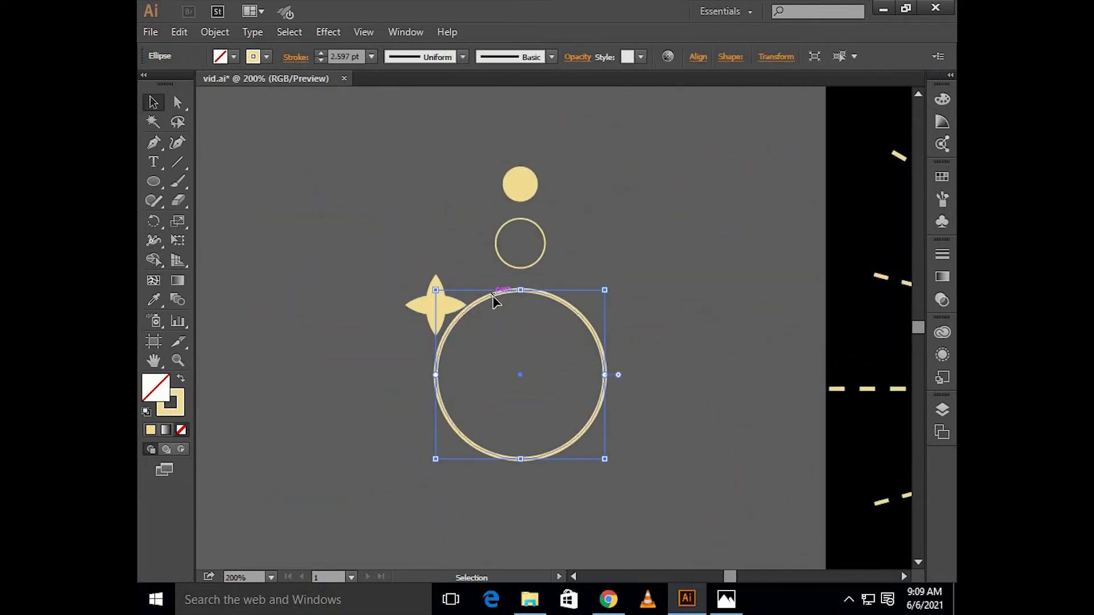
left_click(432, 276, "shift")
left_click(761, 57)
left_click(628, 97)
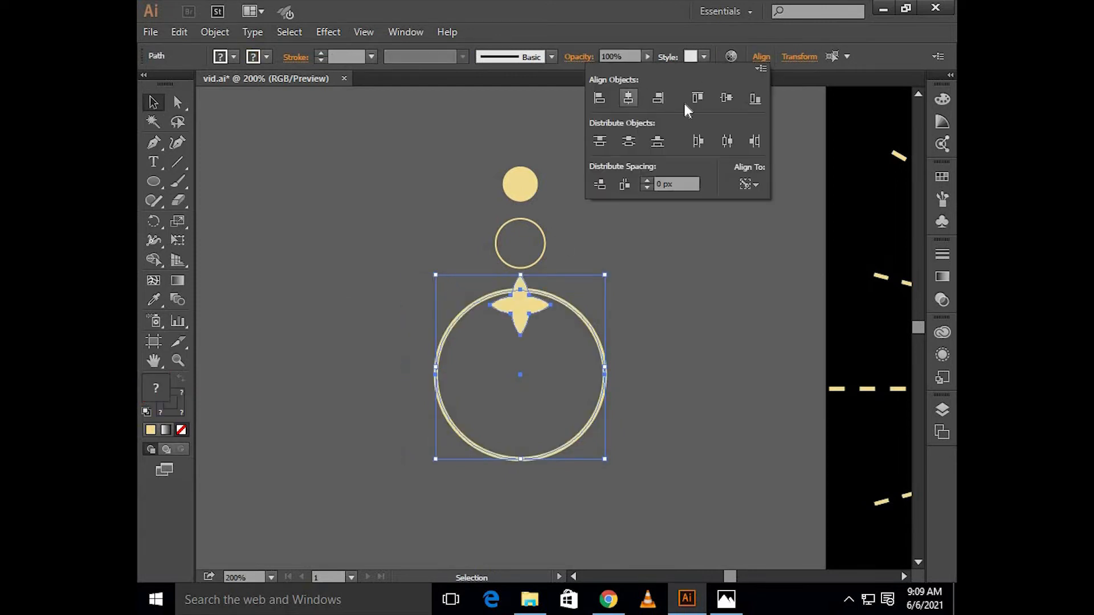
left_click(726, 98)
left_click(587, 390)
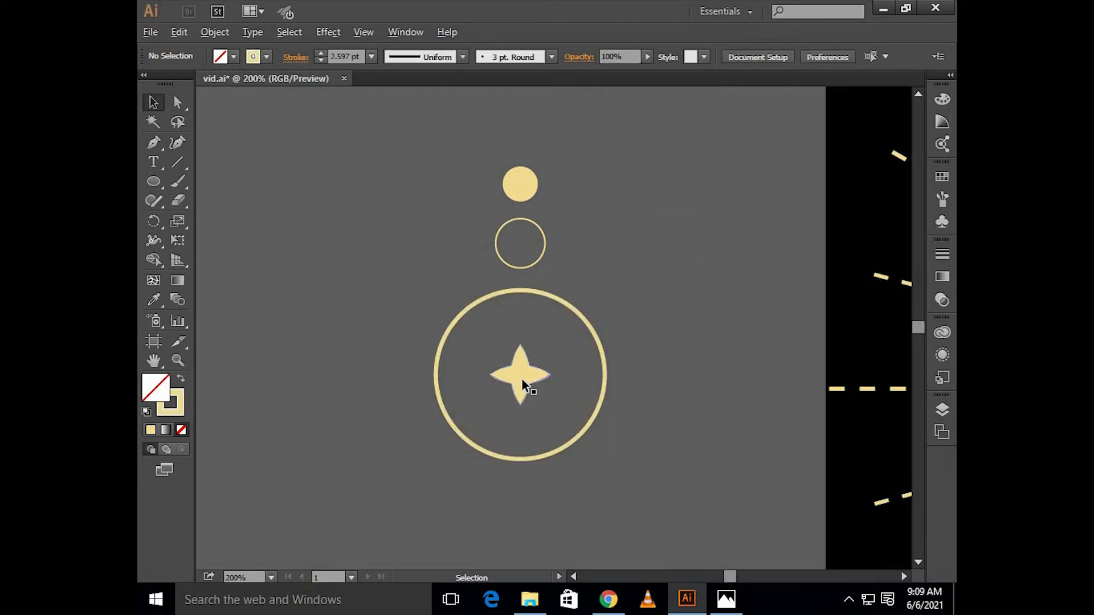
Step: Move the small solid circle and the small ring up together, widening the gap above the large ring
scroll(522, 379, "up", 4)
scroll(522, 378, "up", 3)
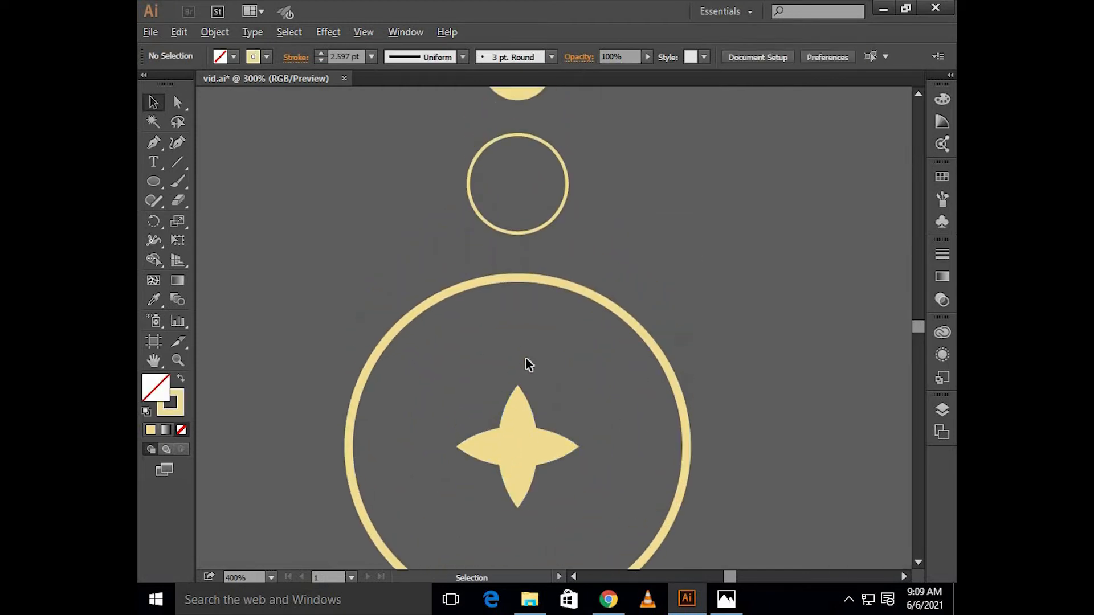
scroll(525, 362, "down", 1)
scroll(536, 320, "up", 2)
left_click_drag(509, 266, 509, 267)
key("Up")
key("Up")
key("Up")
key("Up")
key("Up")
key("Up")
key("Up")
key("Up")
key("Up")
key("Up")
key("Up")
key("Up")
key("Up")
key("Up")
key("Up")
key("Up")
key("Up")
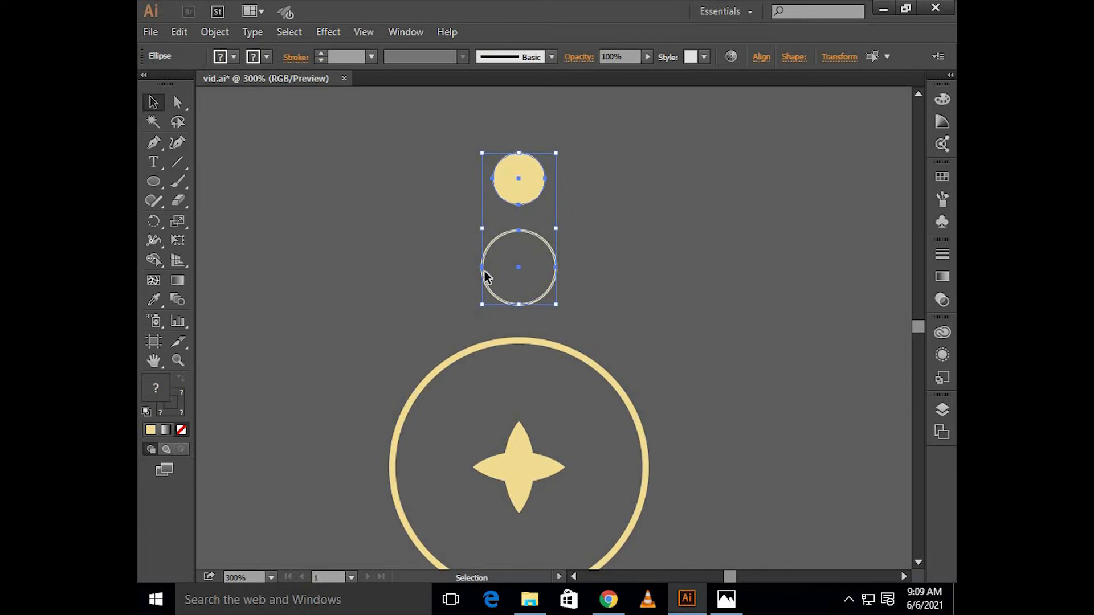
key("Up")
key("Up")
key("Up")
key("Up")
left_click(230, 275)
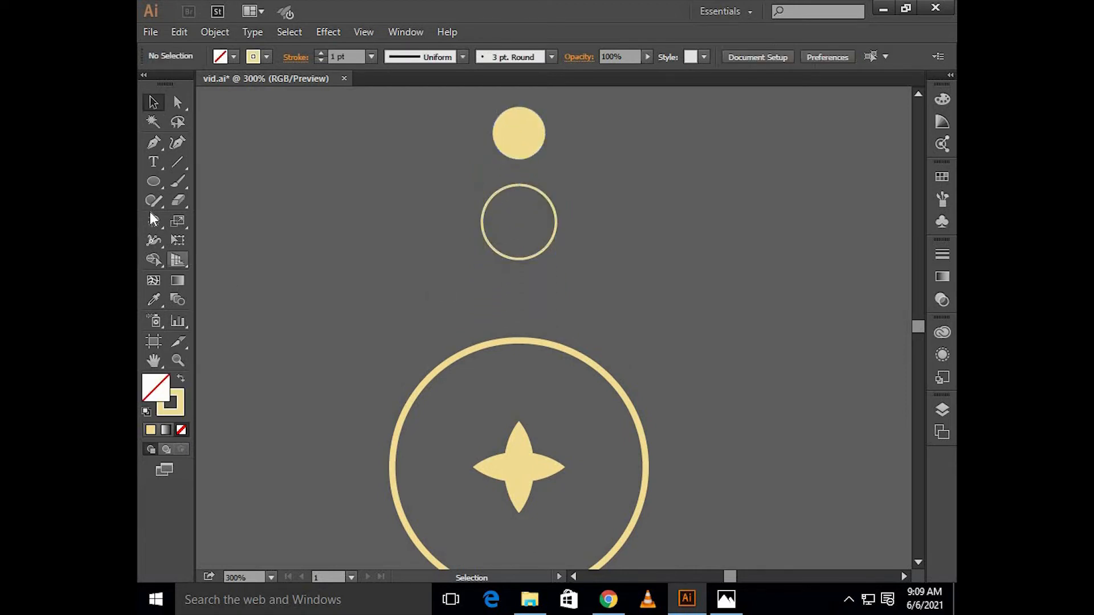
Step: Set the large ring's stroke weight to 1 pt
left_click_drag(448, 367, 449, 368)
left_click(374, 57)
left_click(399, 129)
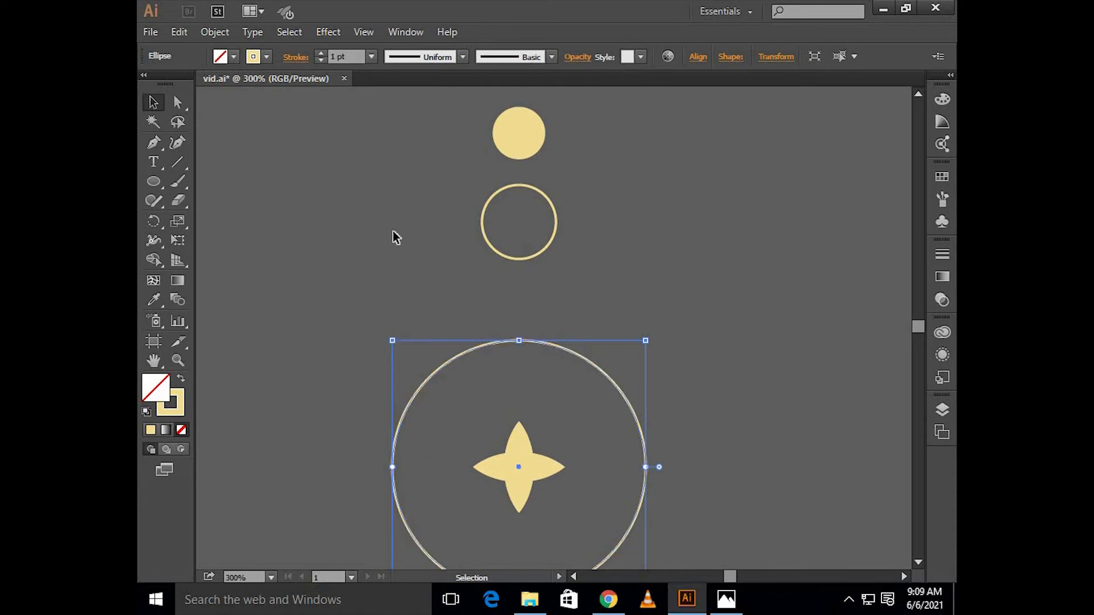
left_click(392, 232)
left_click_drag(543, 235, 544, 237)
left_click(245, 236)
Step: Draw a tiny solid cream dot and place it just above the large ring, in line with its center
left_click(155, 182)
left_click_drag(421, 280, 428, 288)
key("v")
scroll(426, 273, "up", 4)
left_click(181, 386)
left_click(313, 390)
scroll(328, 376, "down", 3)
left_click_drag(349, 342, 470, 394)
scroll(506, 364, "down", 1)
scroll(505, 361, "down", 3)
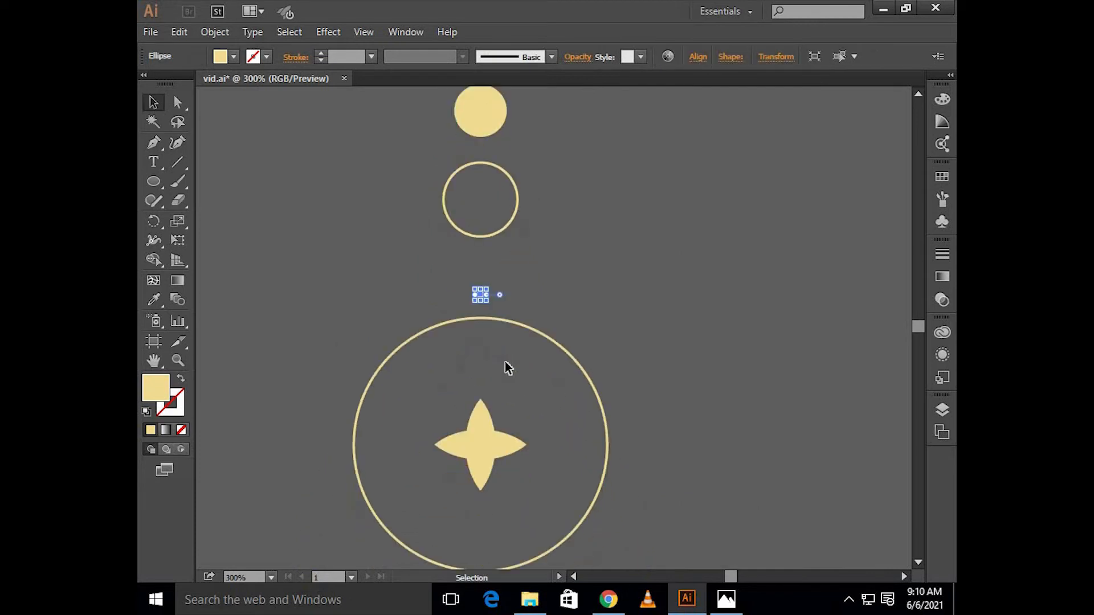
Step: Copy the dot around the large ring's center at a 10° rotation, repeating until the dots encircle the ring
left_click(153, 221)
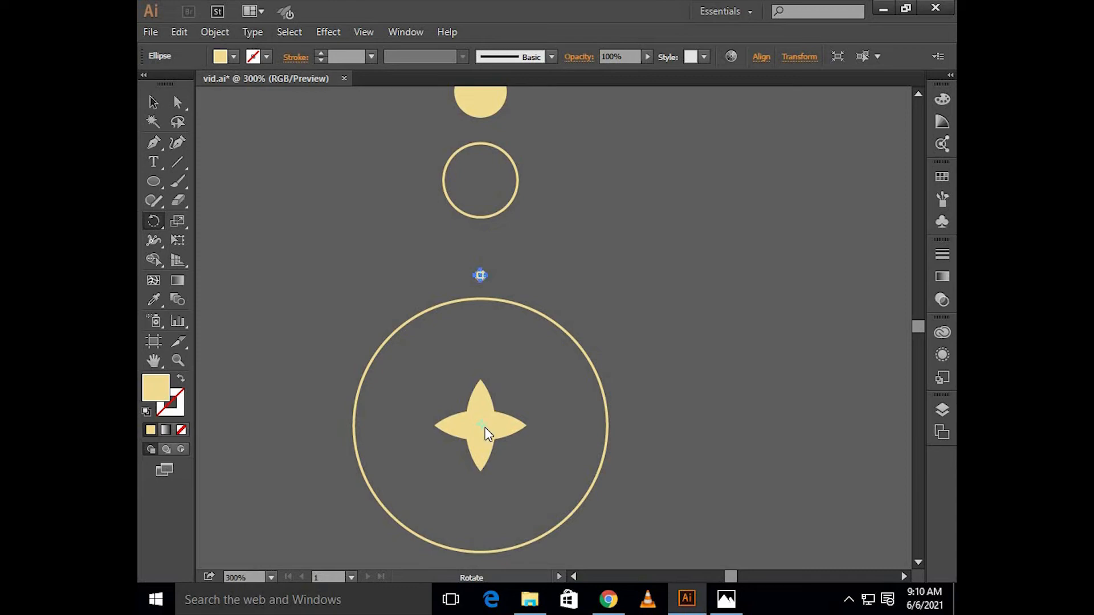
left_click(484, 428, "alt")
type("10")
left_click(695, 316)
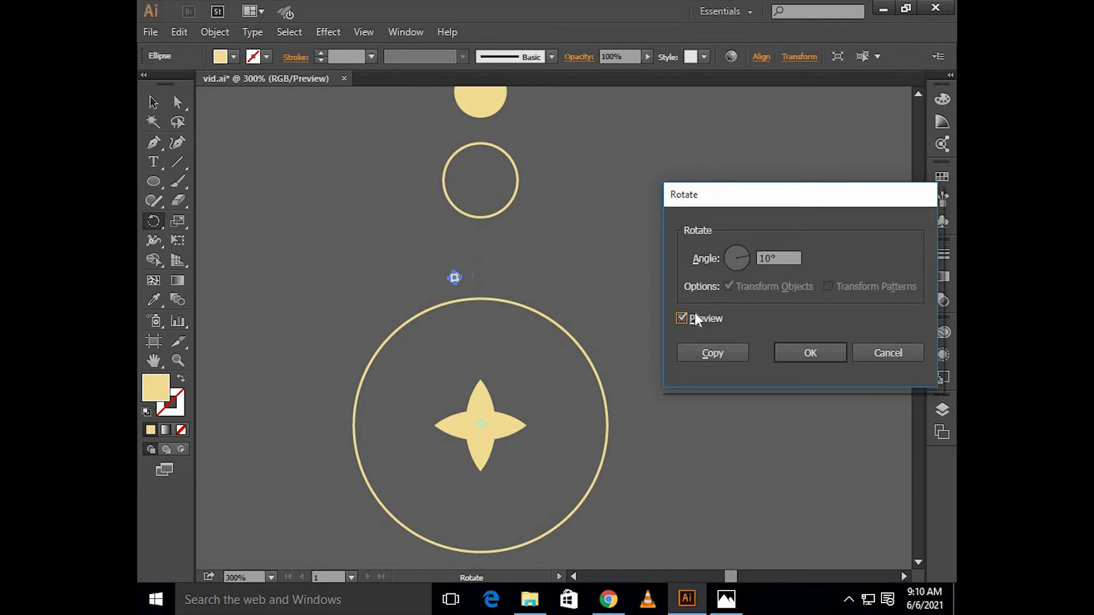
left_click(708, 351)
key("ctrl+d")
key("ctrl+d")
key("ctrl+d")
key("ctrl+d")
key("ctrl+d")
key("ctrl+d")
key("ctrl+d")
key("ctrl+d")
key("ctrl+d")
key("ctrl+d")
key("ctrl+d")
key("ctrl+d")
key("ctrl+d")
key("ctrl+d")
key("ctrl+d")
key("ctrl+d")
key("ctrl+d")
key("ctrl+d")
key("ctrl+d")
key("ctrl+d")
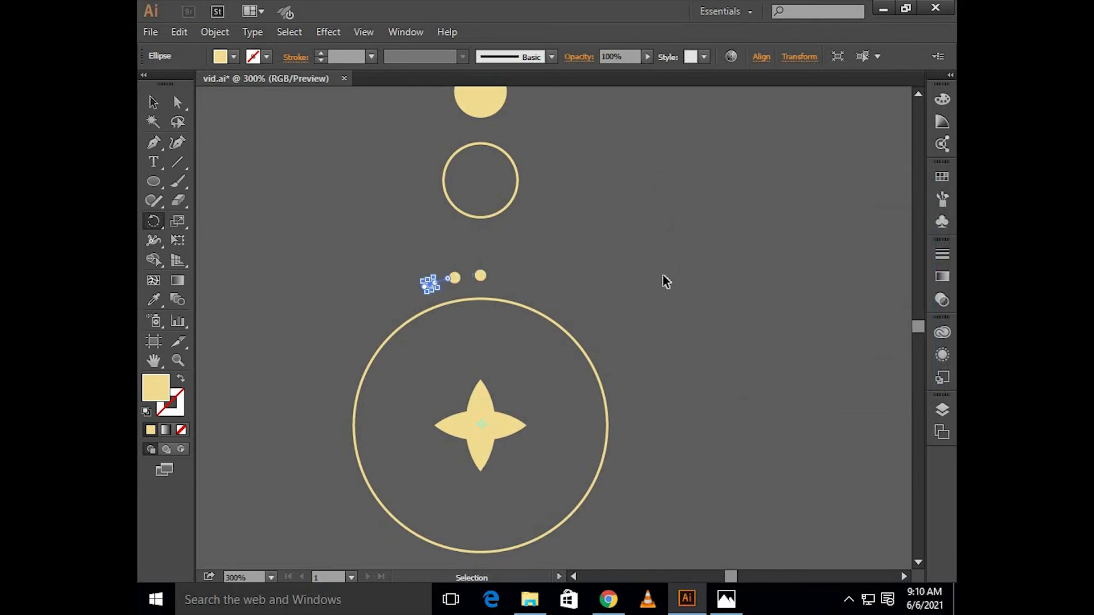
key("ctrl+d")
key("ctrl+d")
key("ctrl+d")
key("ctrl+d")
key("ctrl+d")
key("ctrl+d")
key("ctrl+d")
key("ctrl+d")
key("ctrl+d")
key("ctrl+d")
key("ctrl+d")
key("v")
left_click(658, 276)
Step: Group the solid circle, both rings, the star and the surrounding dots into one ornament
scroll(658, 275, "down", 2)
scroll(659, 275, "up", 1)
scroll(658, 275, "right", 1)
scroll(650, 268, "up", 1)
scroll(637, 250, "right", 1)
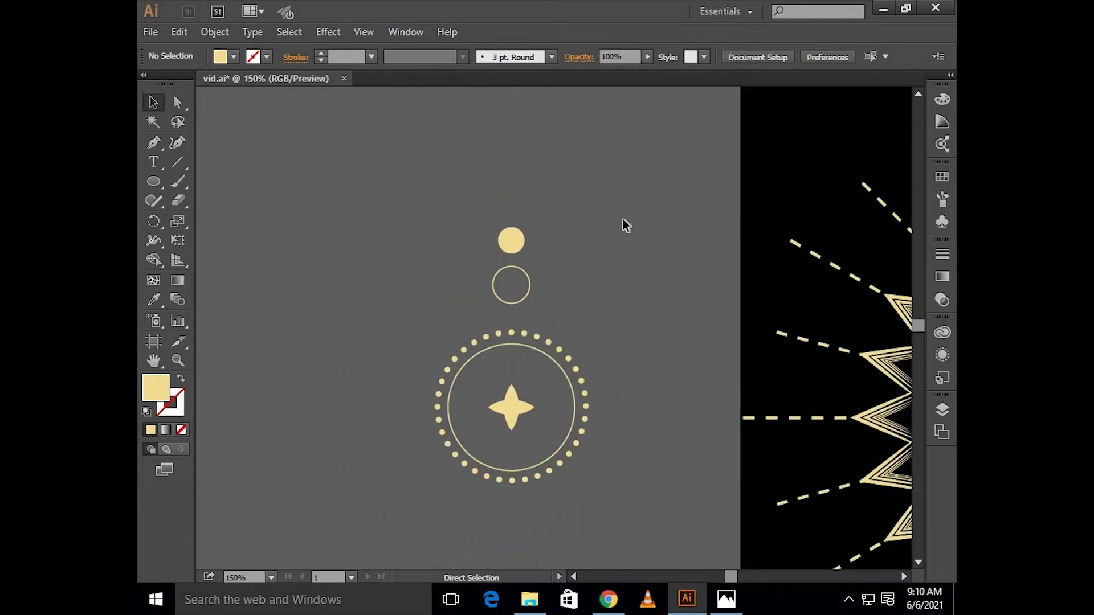
key("ctrl+a")
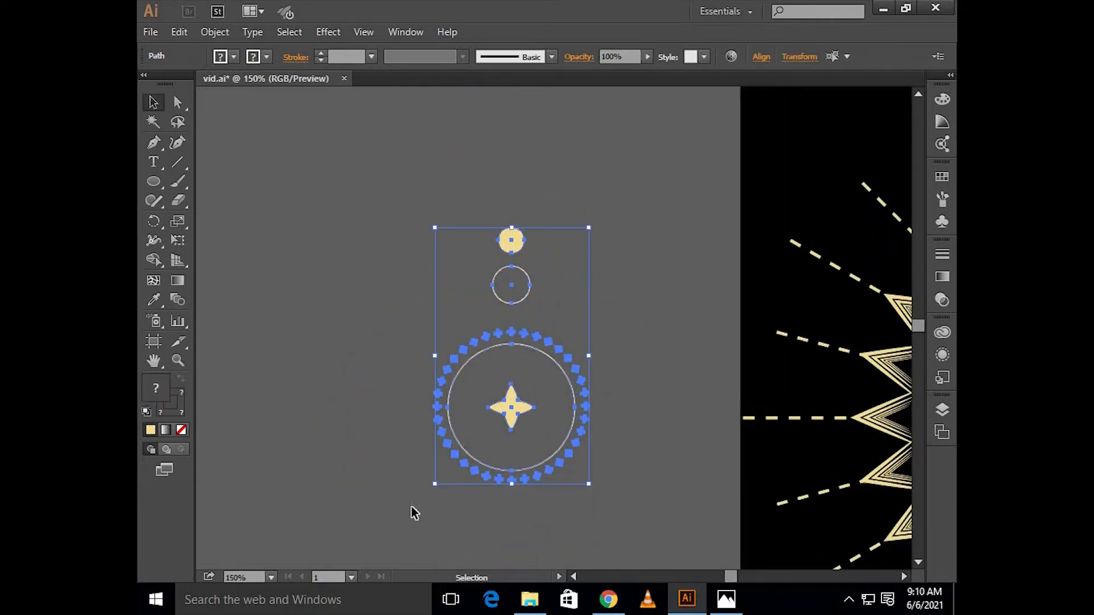
key("ctrl+g")
left_click(374, 429)
Step: Draw a long straight vertical line beside the artboard with the Pen tool and give it a cream stroke without fill
scroll(374, 430, "down", 2)
scroll(371, 420, "right", 2)
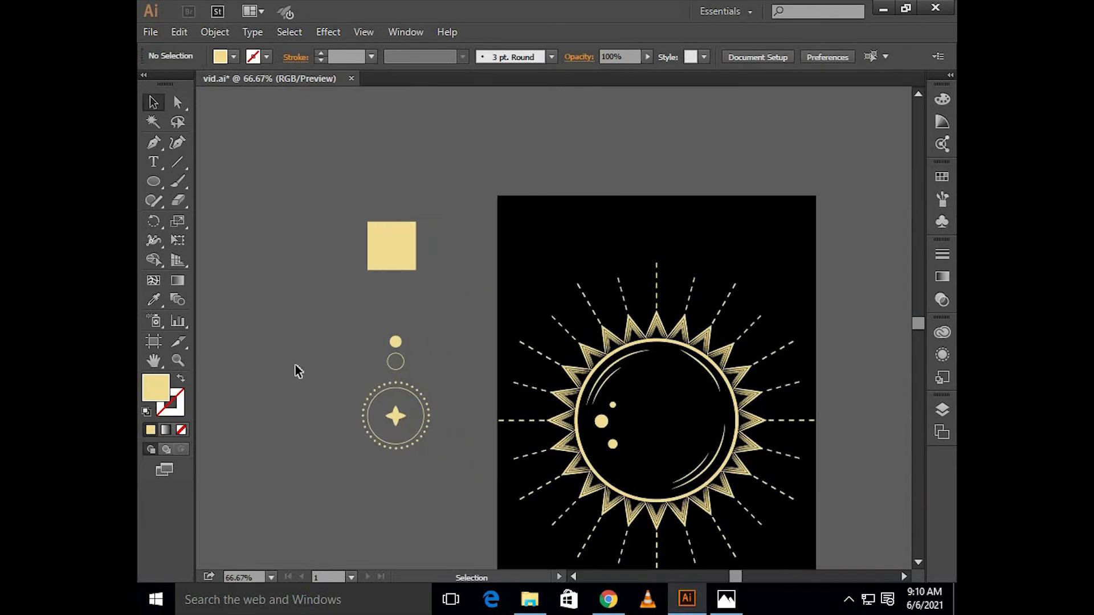
scroll(365, 406, "down", 1)
left_click(154, 143)
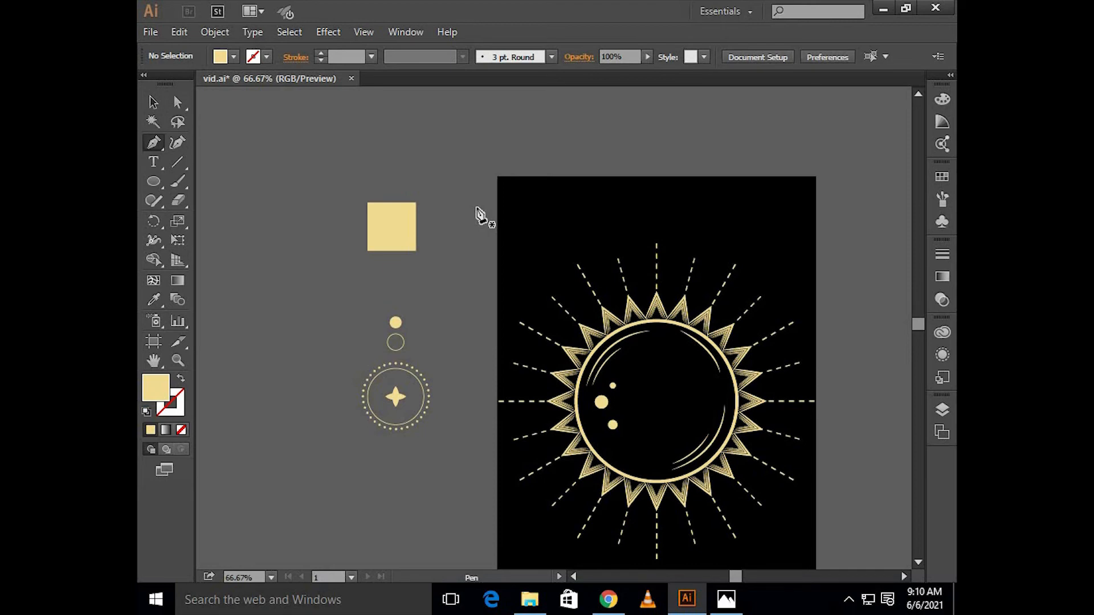
scroll(478, 215, "down", 2)
left_click(475, 180)
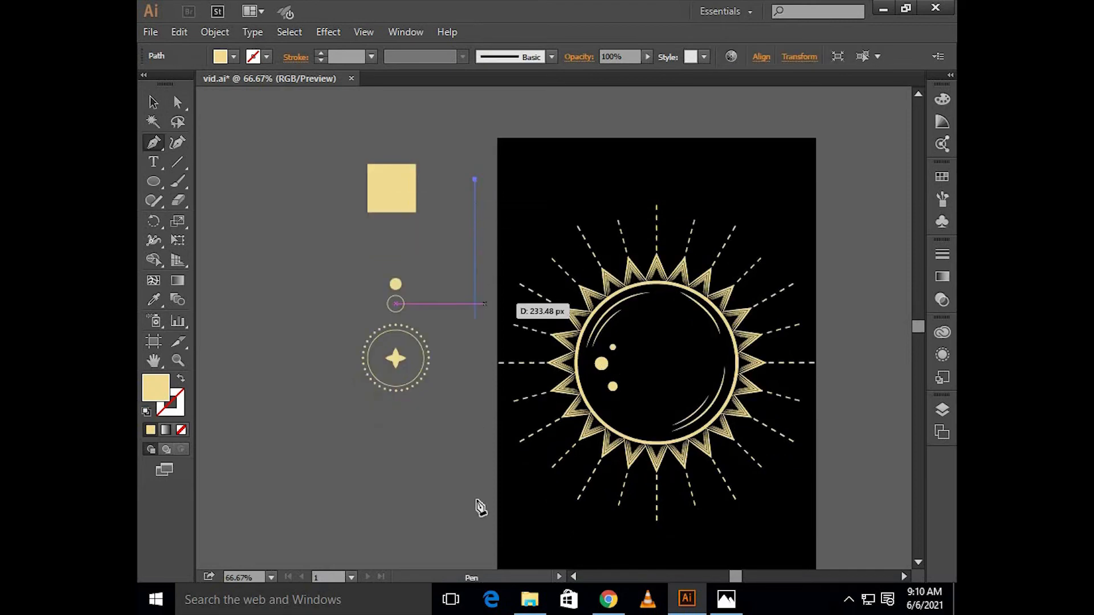
left_click(476, 555, "shift")
key("v")
key("shift+x")
left_click(442, 220)
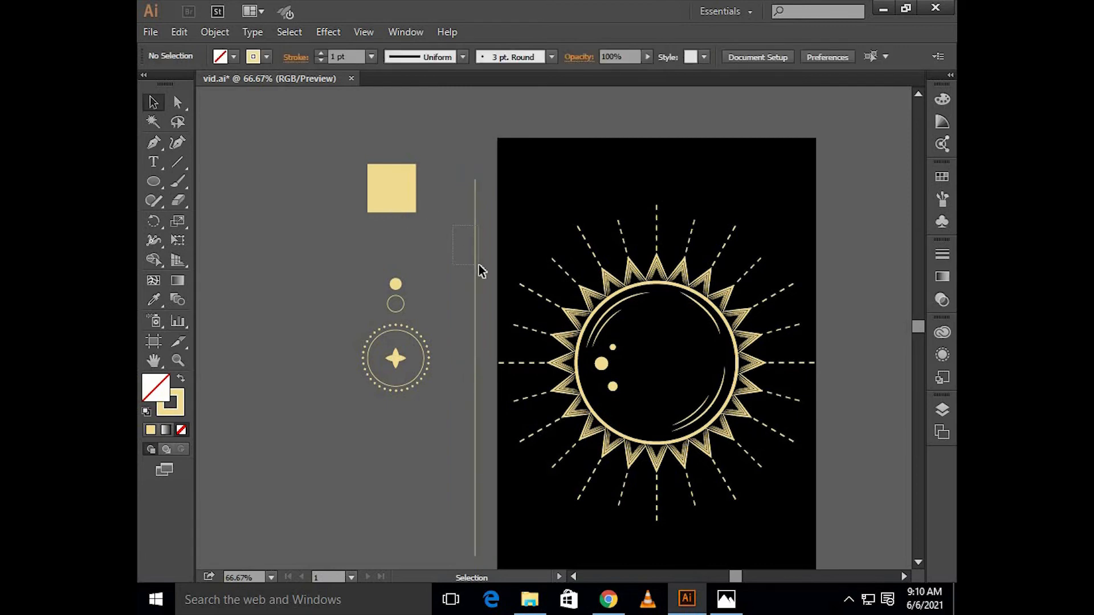
Step: Center the vertical line horizontally and vertically on the artboard
left_click_drag(482, 271, 481, 268)
scroll(482, 267, "right", 3)
scroll(482, 267, "down", 1)
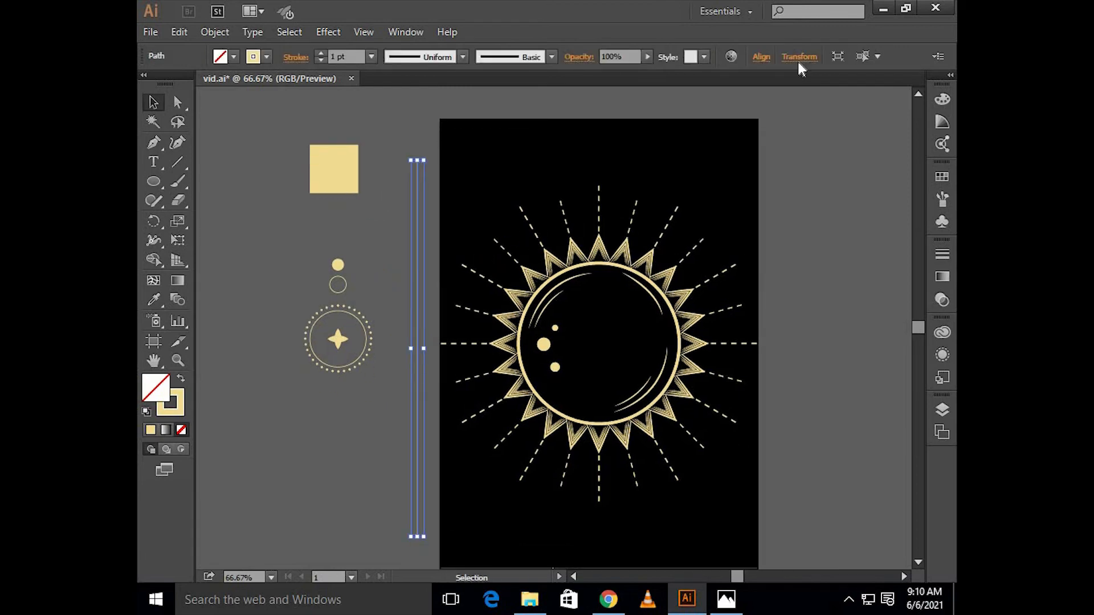
left_click(761, 57)
left_click(628, 98)
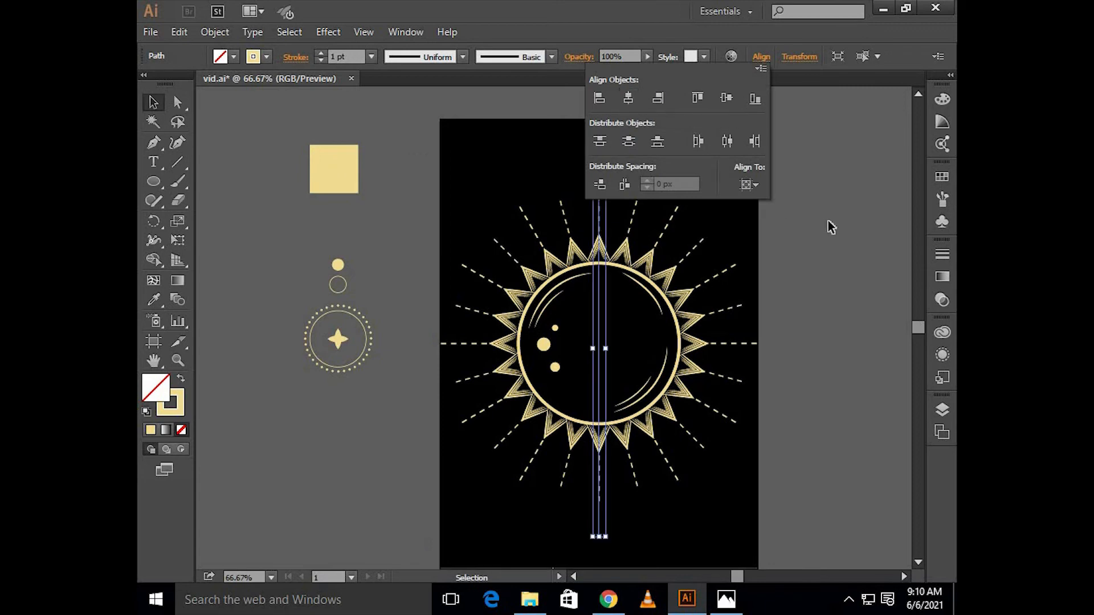
left_click(739, 101)
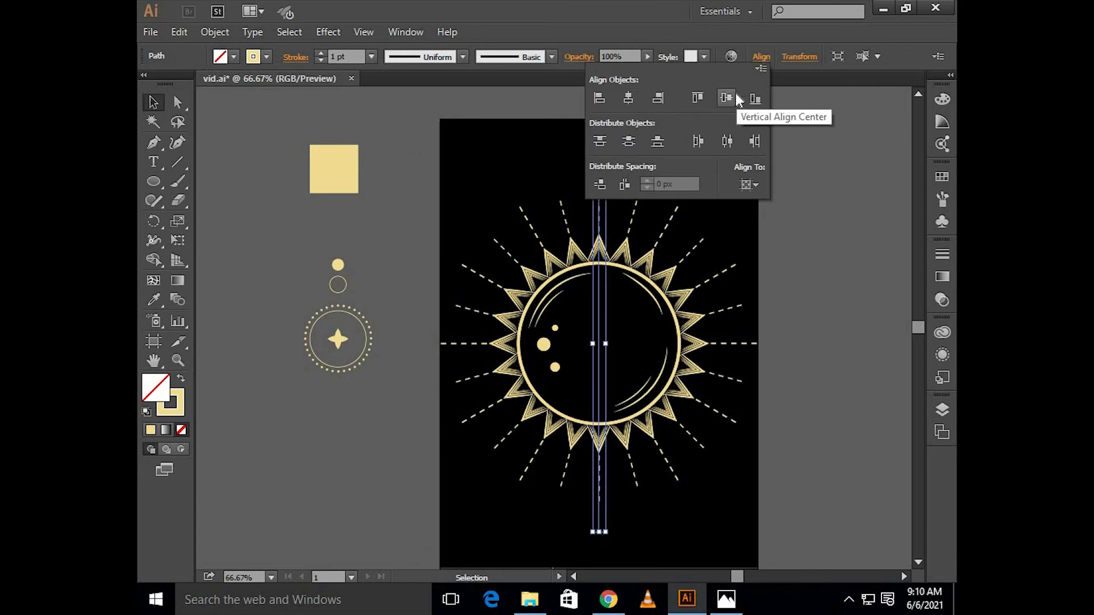
left_click(793, 213)
Step: Examine how the vertical line runs through the sun and past the top dashed ray
scroll(789, 213, "right", 2)
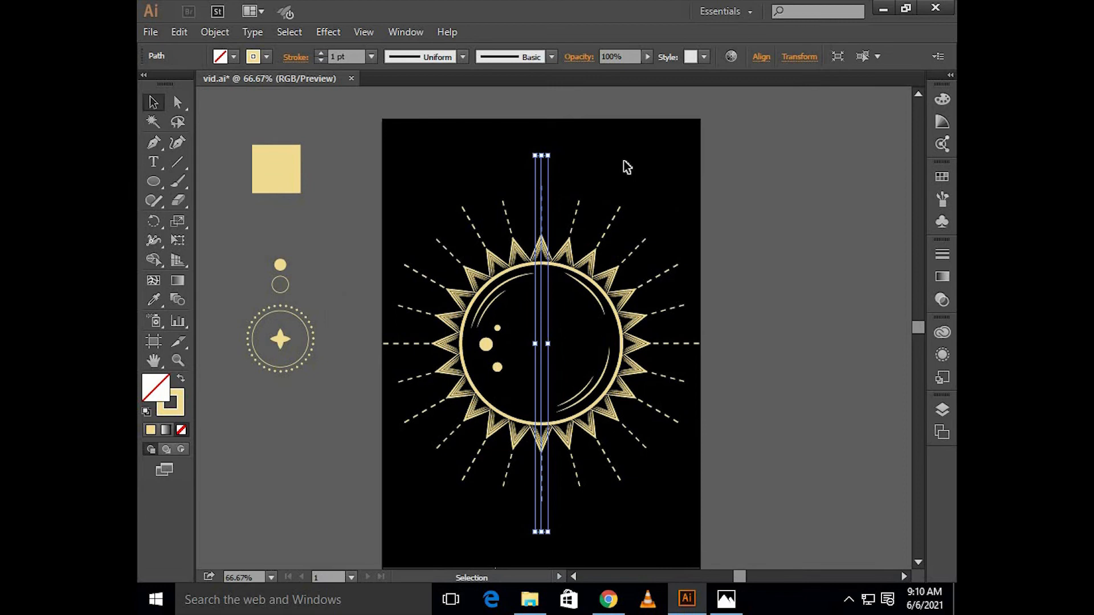
left_click(570, 172)
scroll(557, 172, "up", 4)
left_click(494, 183)
scroll(521, 193, "down", 2)
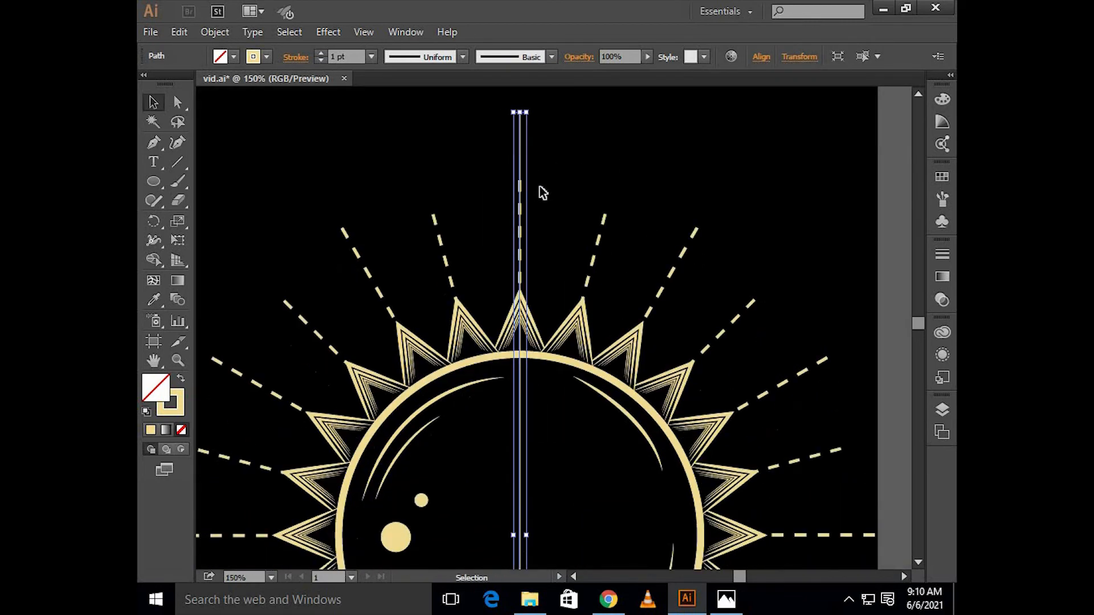
key("ctrl+c")
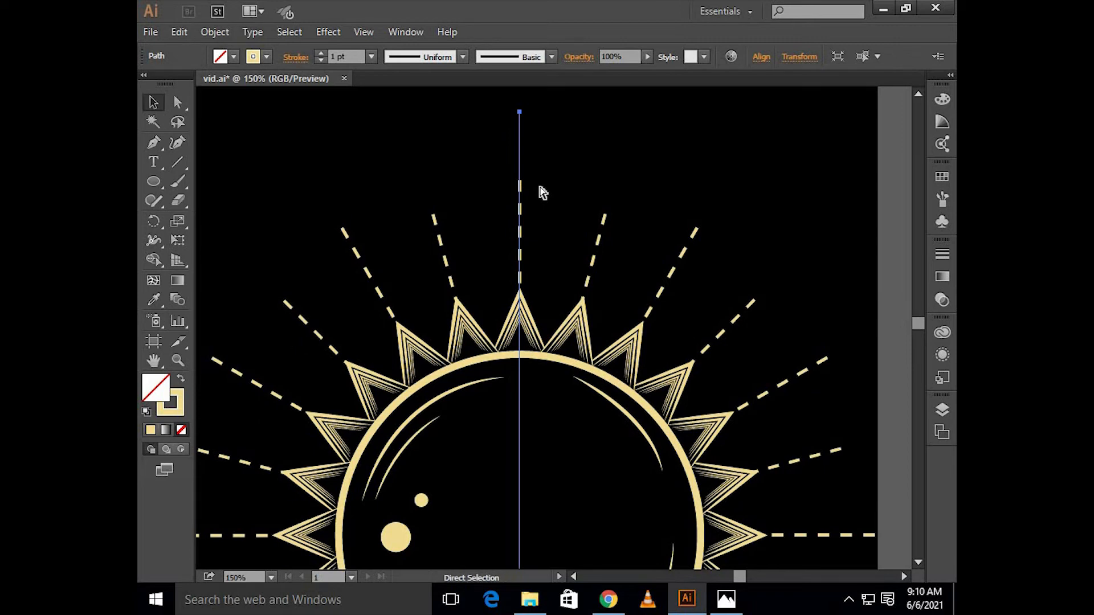
left_click(576, 156)
scroll(576, 156, "down", 2)
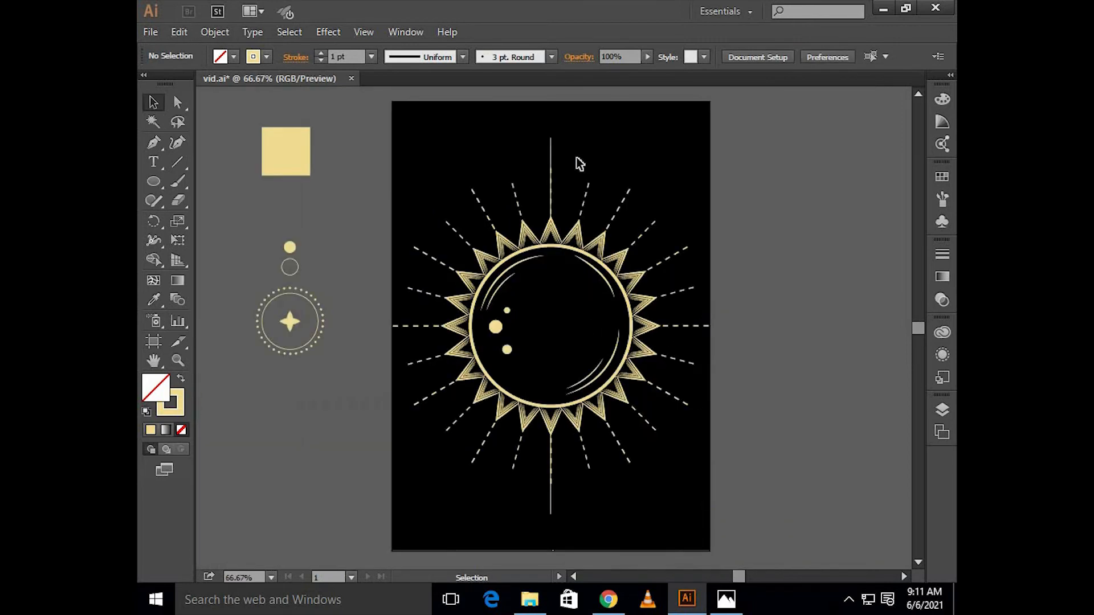
scroll(577, 156, "up", 1)
Step: Lengthen the vertical line equally at both ends until it nearly reaches the artboard's upper and lower edges
left_click(271, 371)
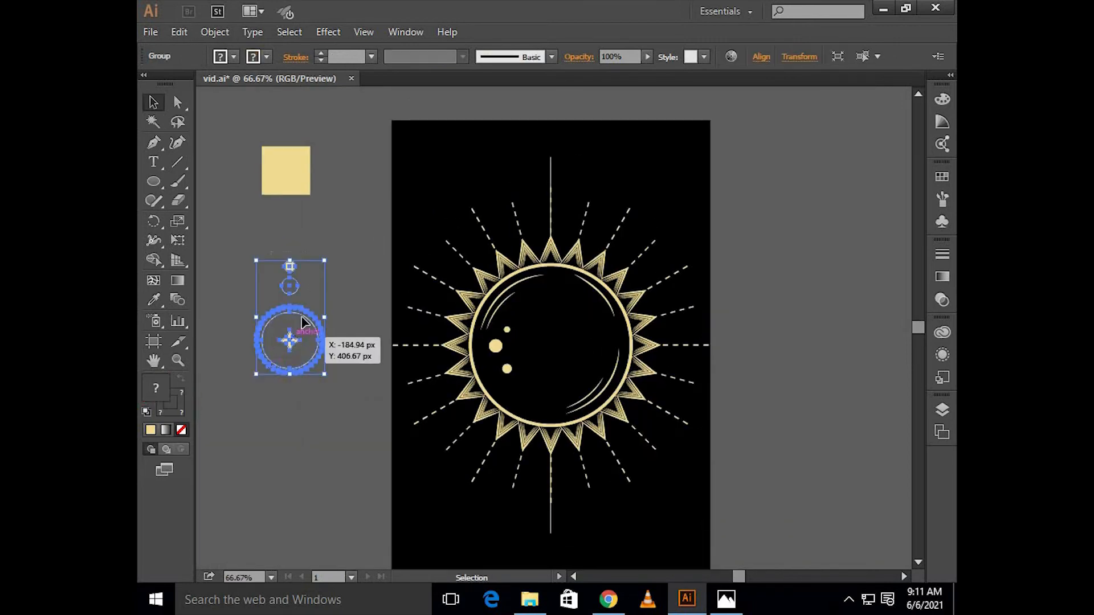
left_click(628, 121)
left_click(551, 171)
left_click_drag(551, 157, 558, 123)
scroll(604, 144, "down", 1)
left_click(598, 147)
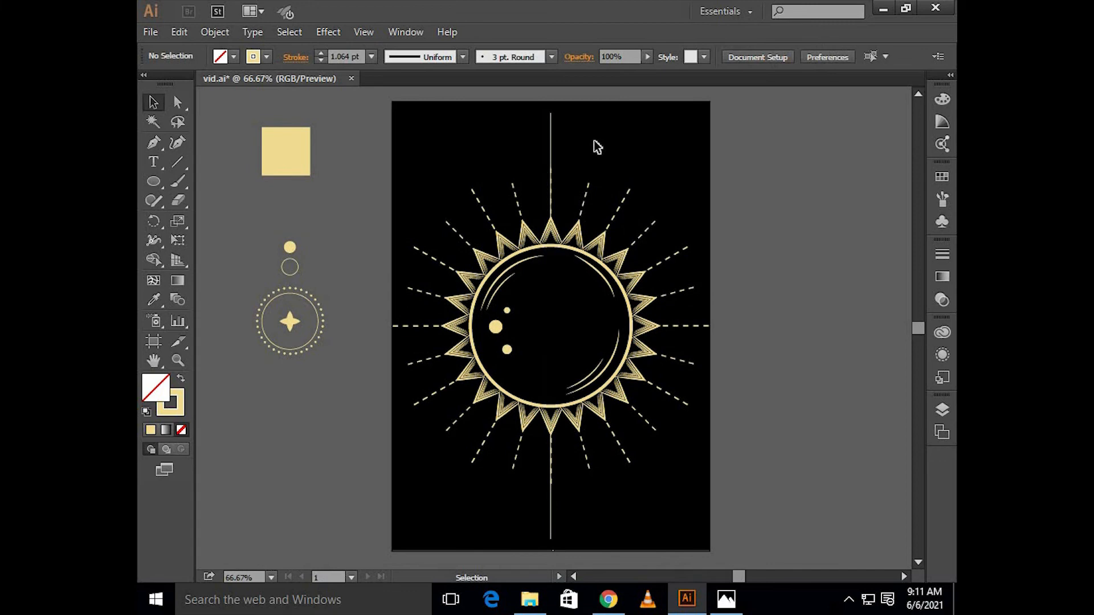
Step: Move the circle ornament onto the vertical line above the sun and scale it down, centered near the line's upper end
left_click(315, 305)
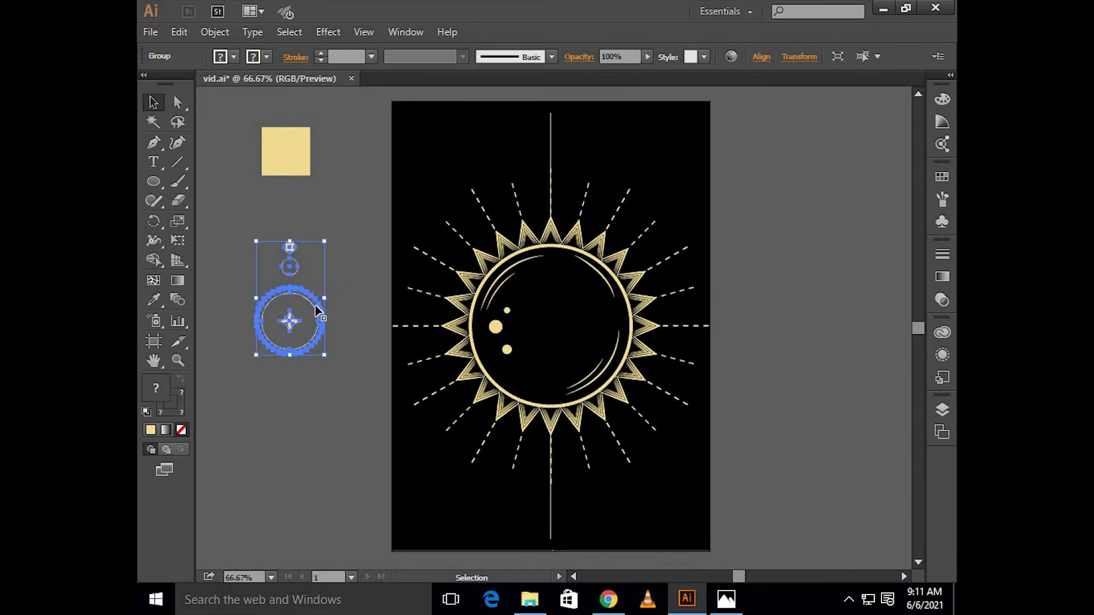
left_click_drag(316, 305, 577, 147)
scroll(572, 144, "up", 4)
scroll(569, 169, "up", 4)
left_click_drag(591, 188, 577, 299)
left_click(576, 299)
scroll(573, 296, "down", 3)
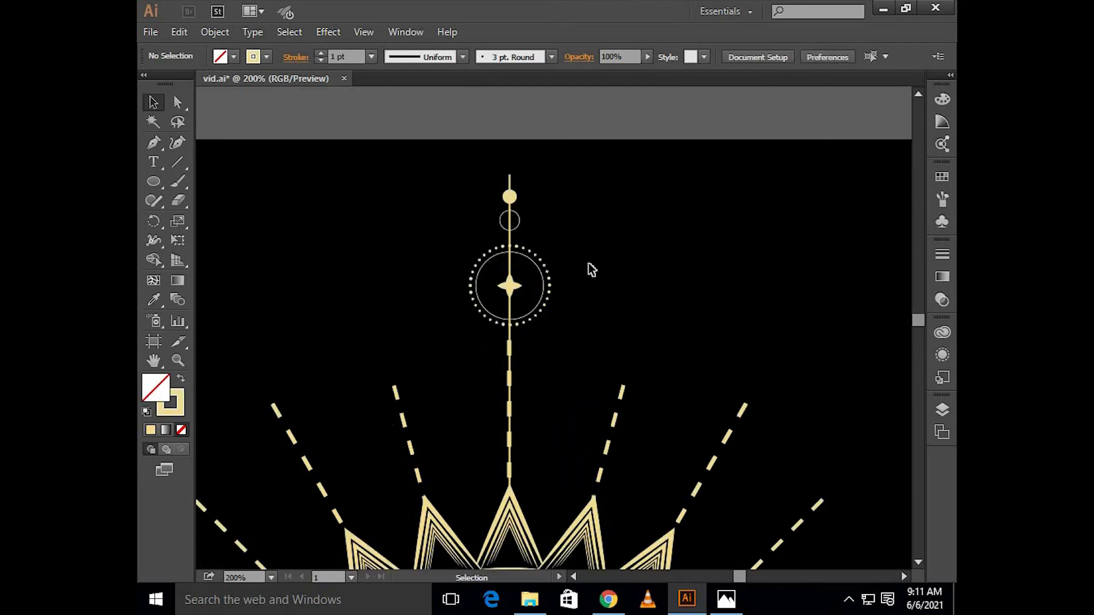
Step: Scale down all the dashed ray groups proportionally about the sun's center so they clear the ornament and artboard edges
scroll(579, 269, "left", 1)
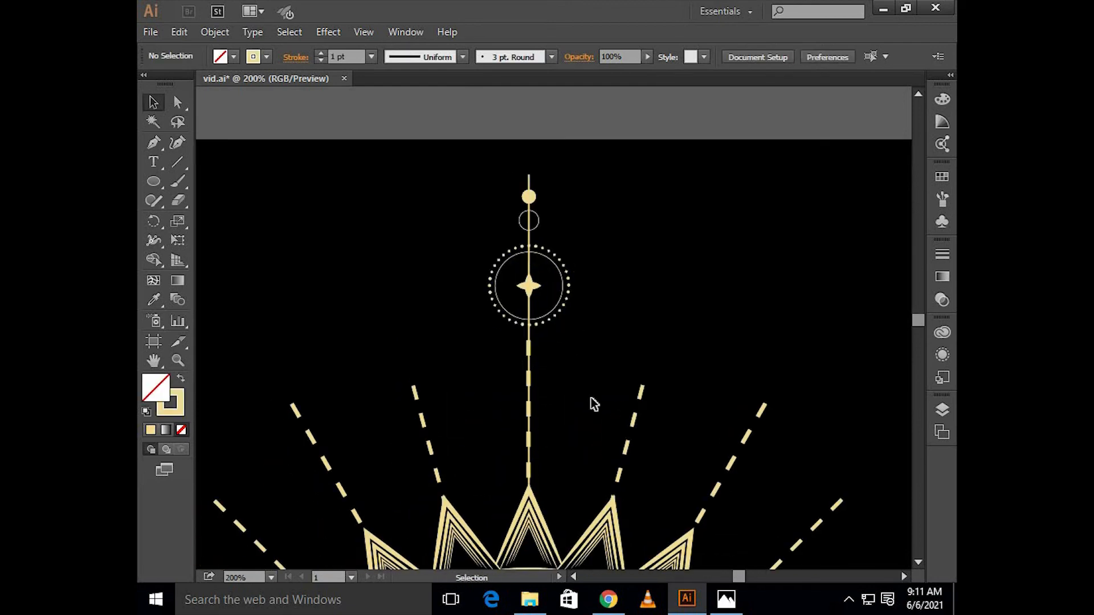
left_click(641, 396)
scroll(638, 395, "down", 2, "alt")
scroll(604, 379, "down", 2)
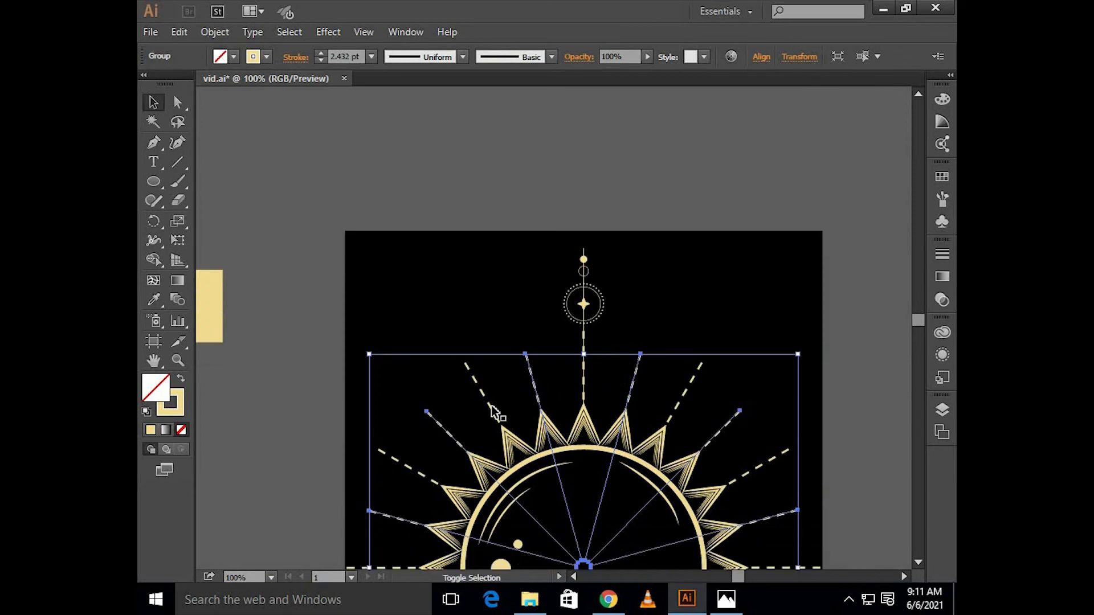
scroll(504, 399, "down", 3)
scroll(512, 379, "down", 1, "alt")
scroll(672, 290, "down", 2)
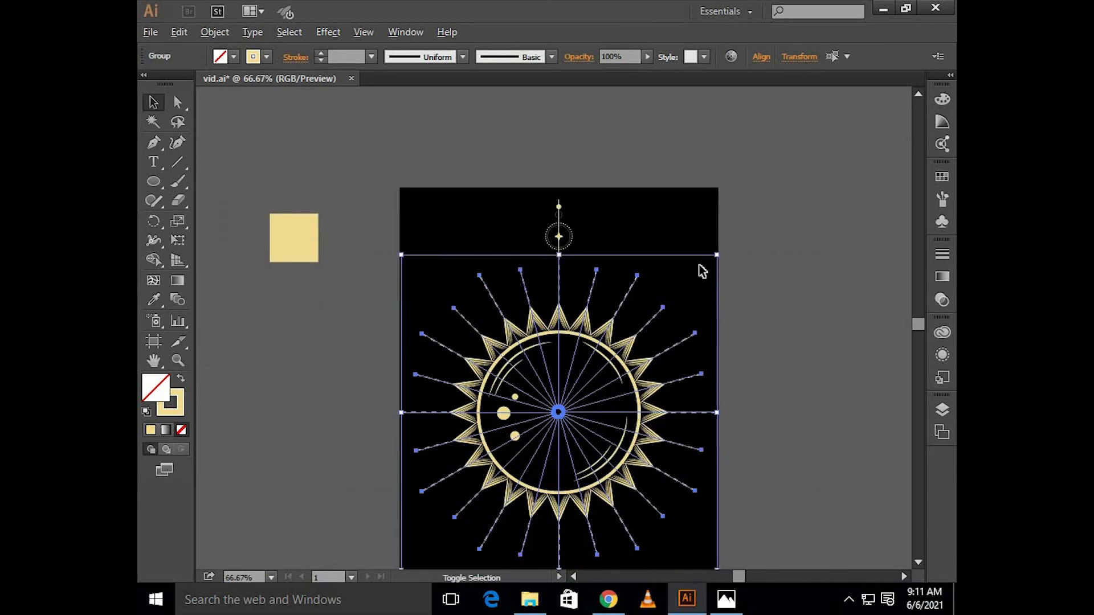
scroll(713, 225, "down", 2)
left_click_drag(718, 219, 702, 231)
left_click(595, 213)
Step: Rotate the short and long dashed ray groups slightly counterclockwise so their rays fall between the chevron points
key("alt")
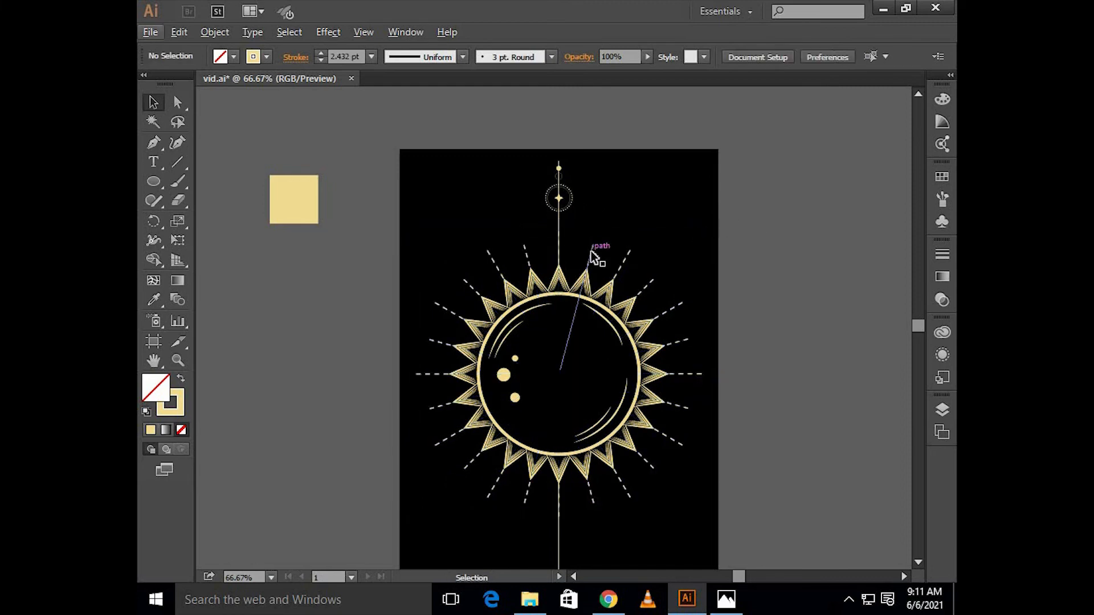
left_click(591, 252)
left_click_drag(695, 247, 667, 245)
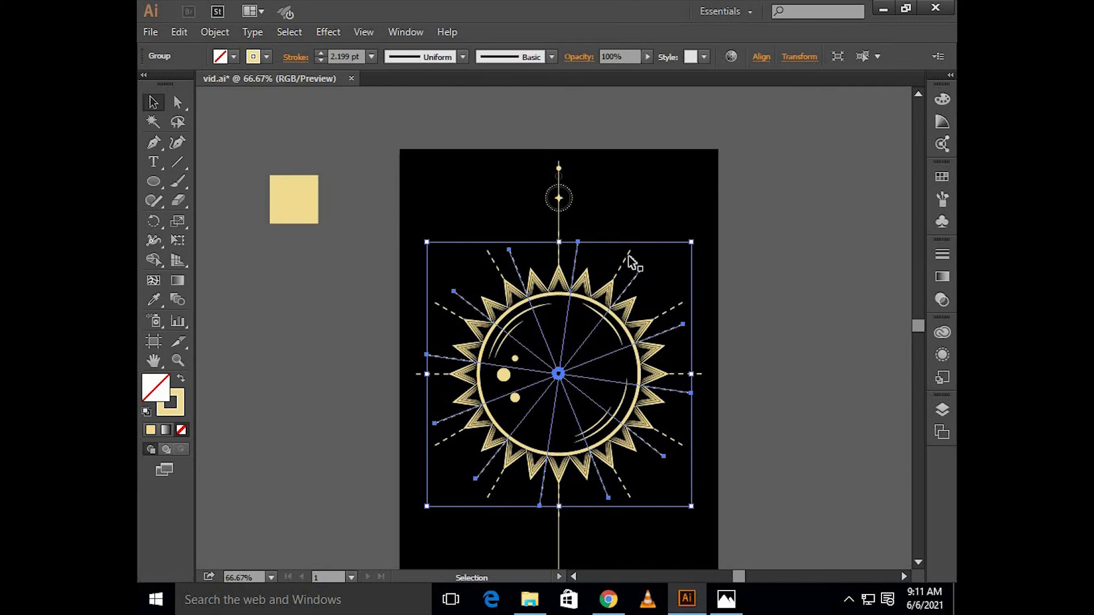
left_click(627, 256)
left_click_drag(707, 227, 677, 221)
left_click(627, 209)
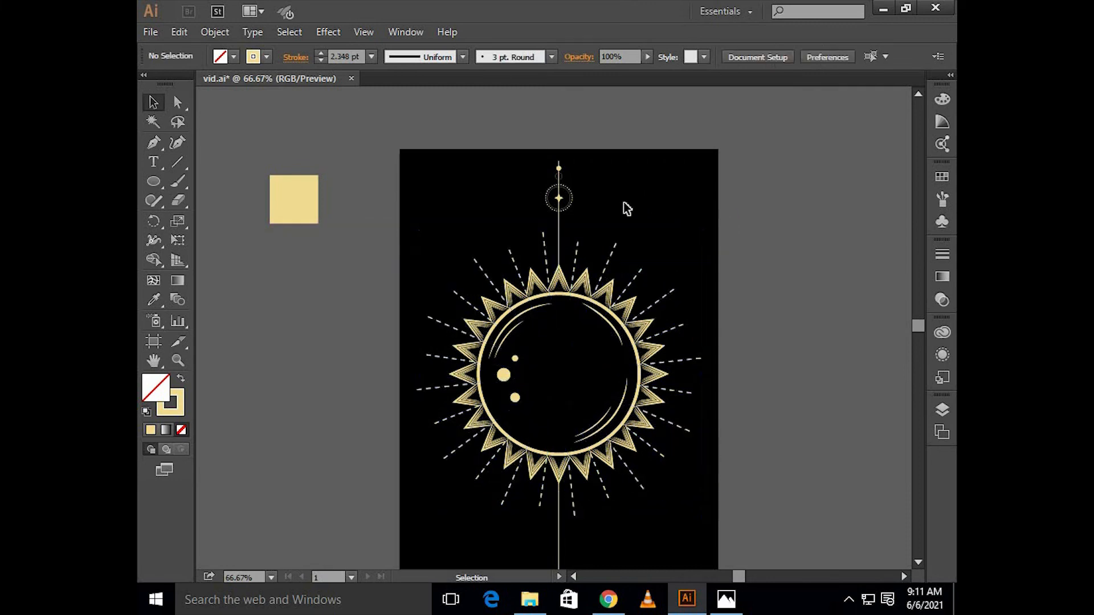
Step: Move the circle ornament group down the vertical line, closer to the sun's top chevron
scroll(575, 208, "up", 3)
left_click(584, 200)
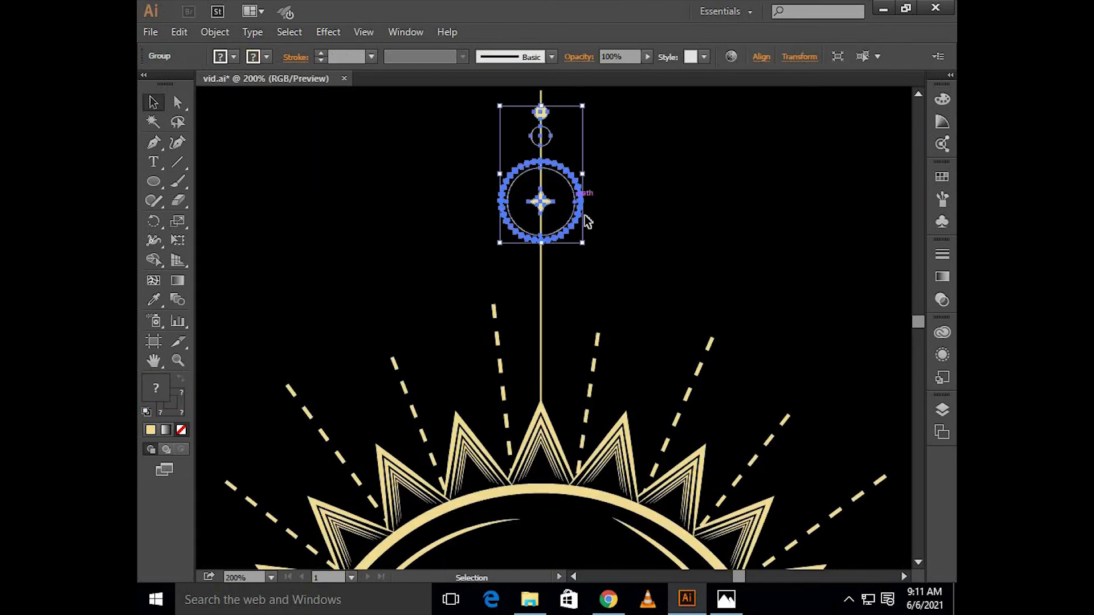
scroll(610, 240, "up", 1)
key("shift+Down")
key("shift+Down")
key("shift+Down")
key("shift+Down")
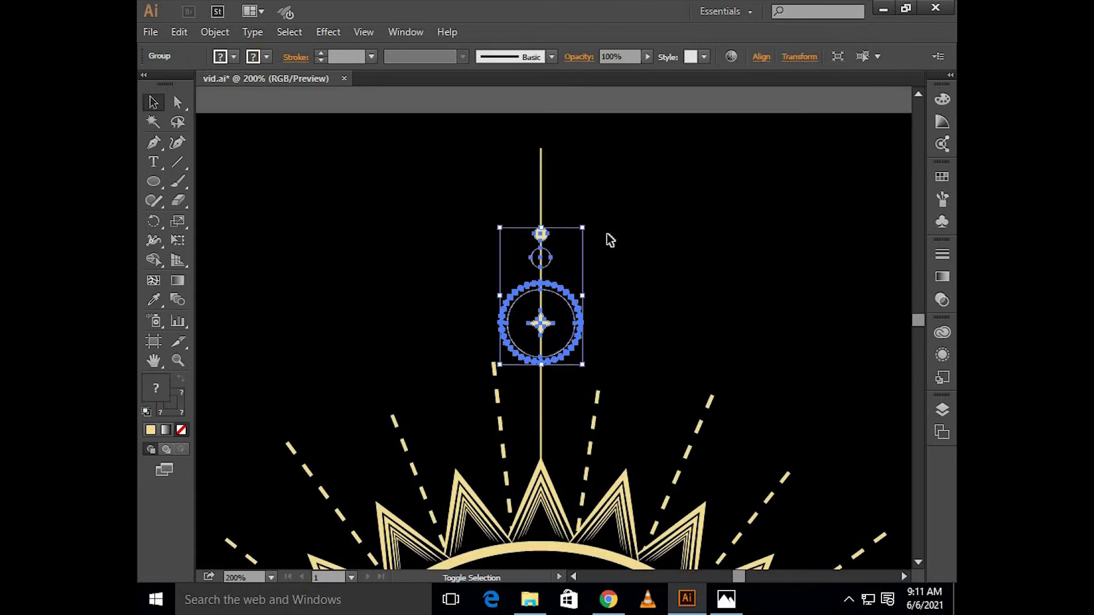
left_click(570, 243)
Step: Enlarge the circle ornament group slightly and proportionally about its center, then nudge it up the line
scroll(551, 219, "up", 1)
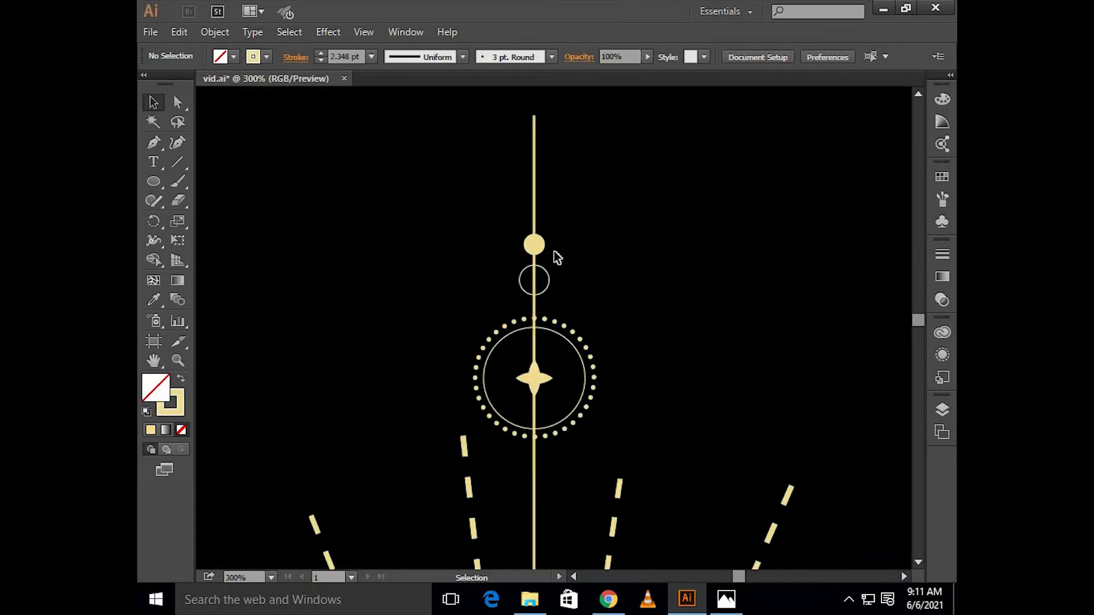
scroll(552, 245, "up", 1)
scroll(564, 268, "left", 1)
left_click(571, 272)
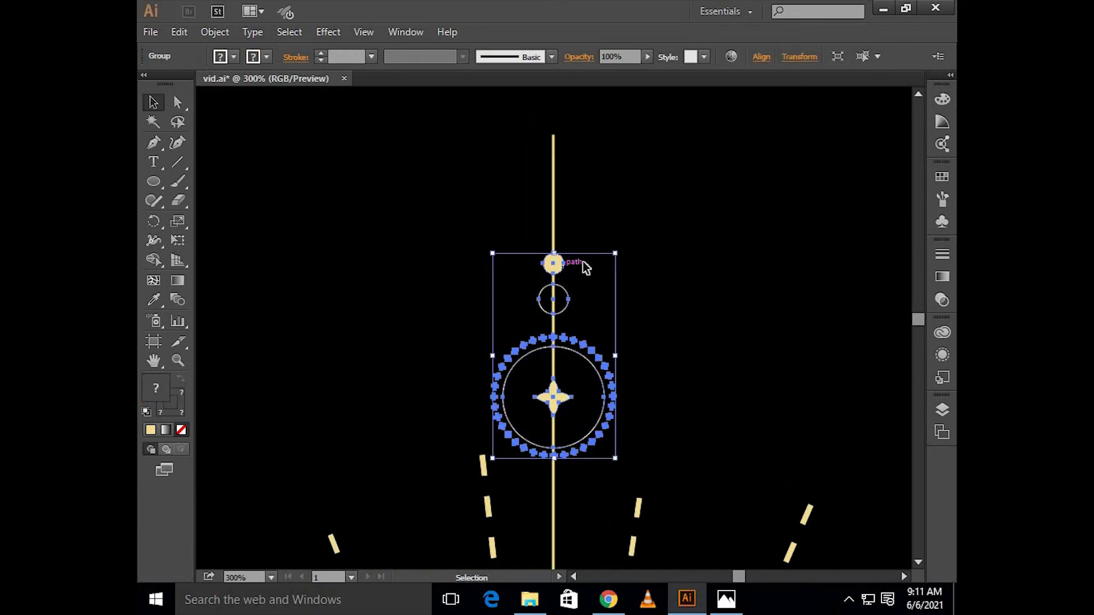
left_click_drag(619, 251, 624, 235)
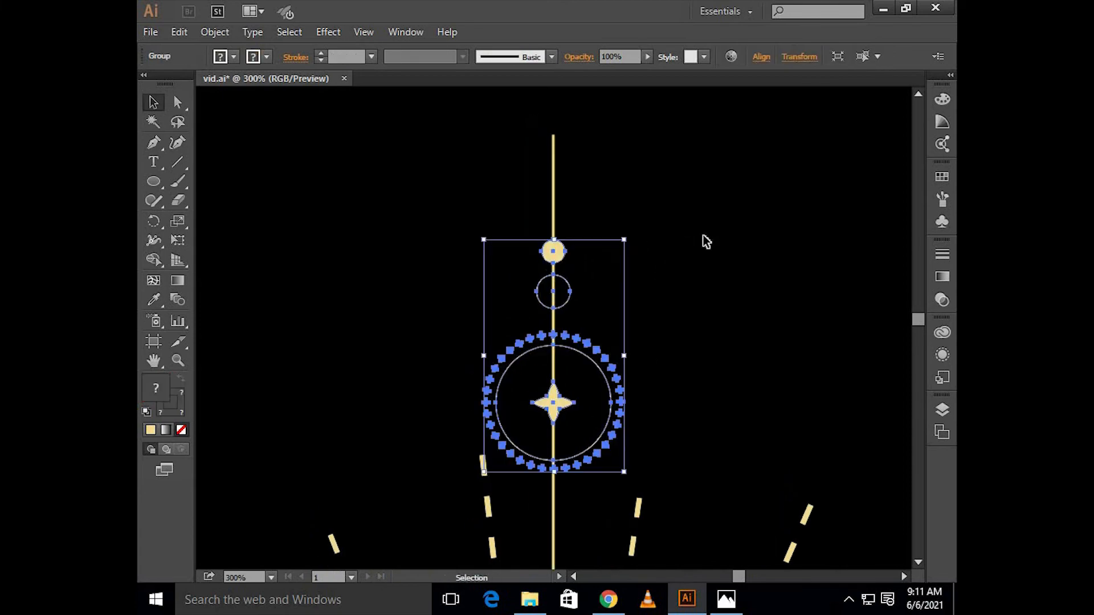
left_click(703, 235)
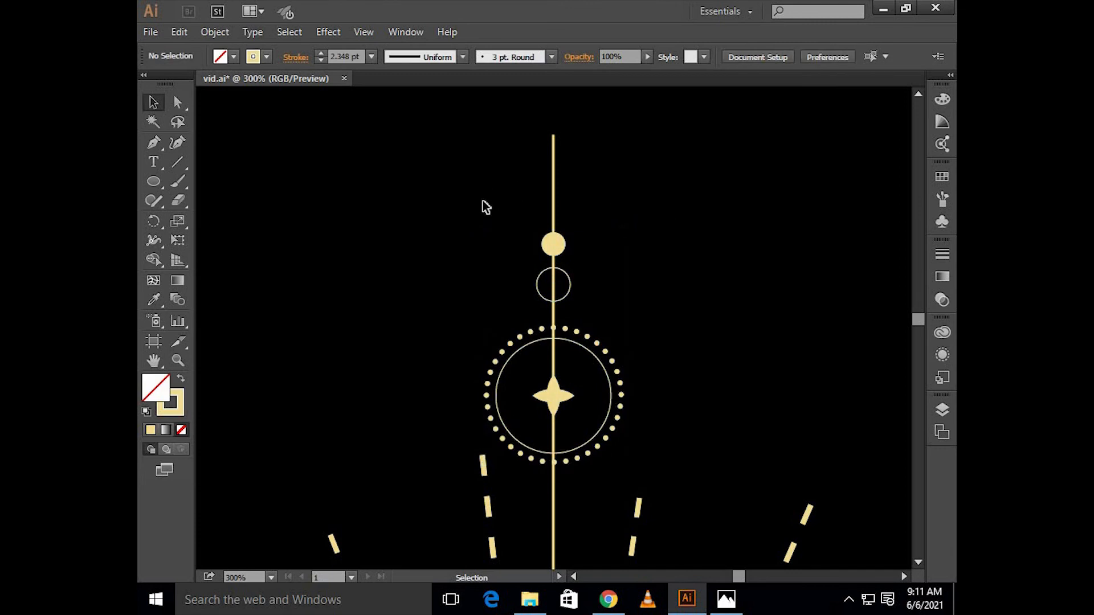
Step: Draw a small square beside the upper end of the vertical line and swap its stroke for a solid cream fill
scroll(306, 205, "up", 1)
left_click_drag(155, 180, 223, 183)
left_click_drag(444, 178, 471, 206)
key("v")
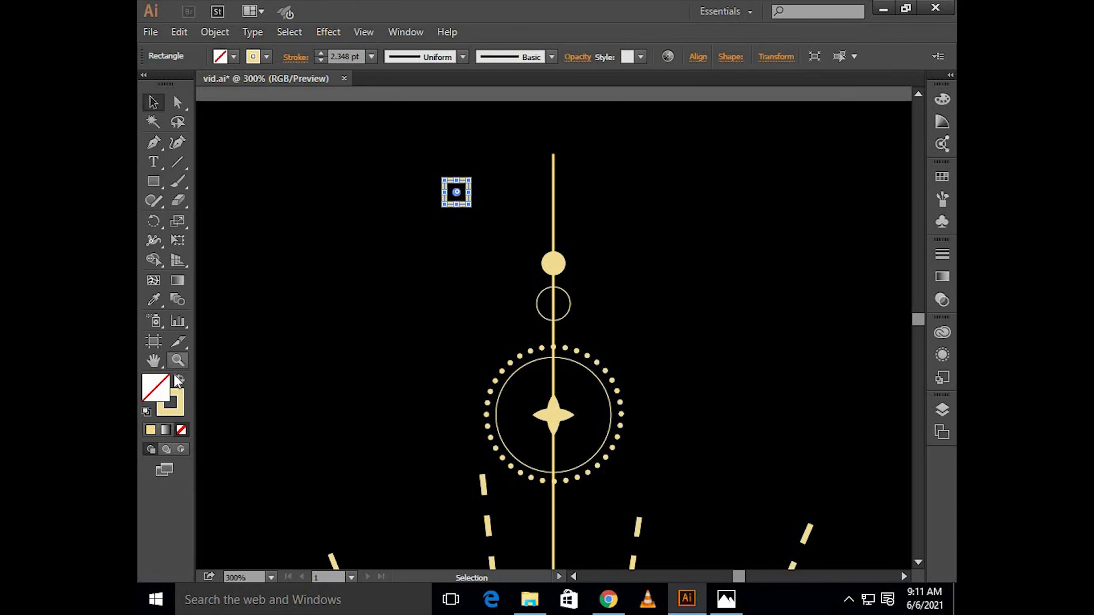
key("shift+x")
left_click(469, 160)
Step: Rotate the small square 45° into a diamond and place it centered on the vertical line's upper tip
scroll(469, 160, "up", 3)
left_click(460, 261)
left_click_drag(479, 276, 631, 158)
key("space")
left_click(674, 186)
scroll(673, 186, "down", 1)
Step: Copy the diamond and circle ornament group together straight down to the vertical line's lower section
left_click(651, 163)
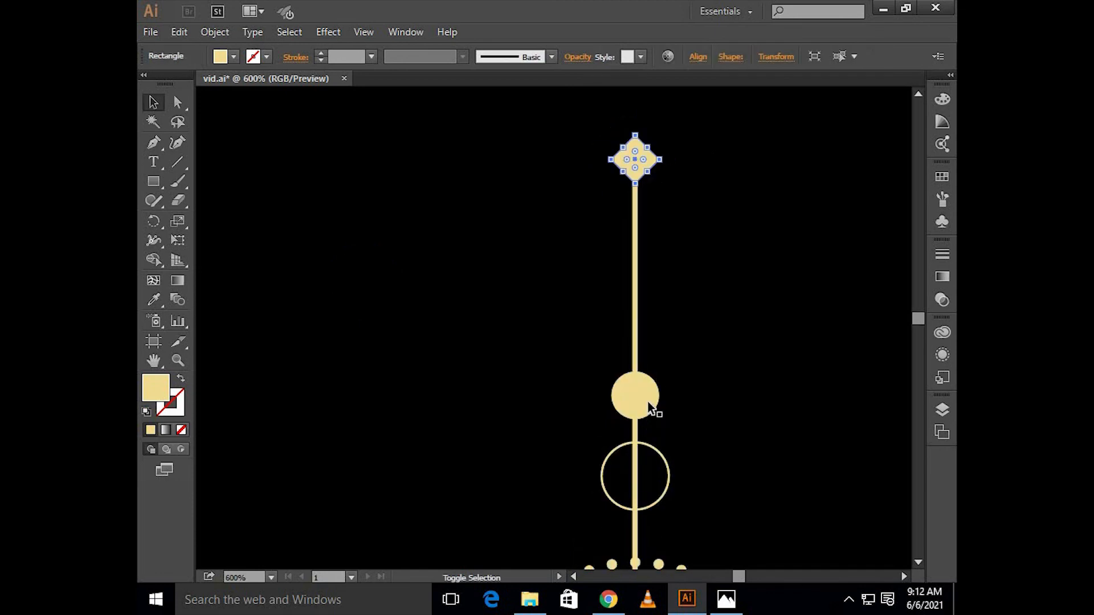
left_click(650, 405, "shift")
scroll(648, 404, "down", 10)
scroll(643, 398, "right", 2)
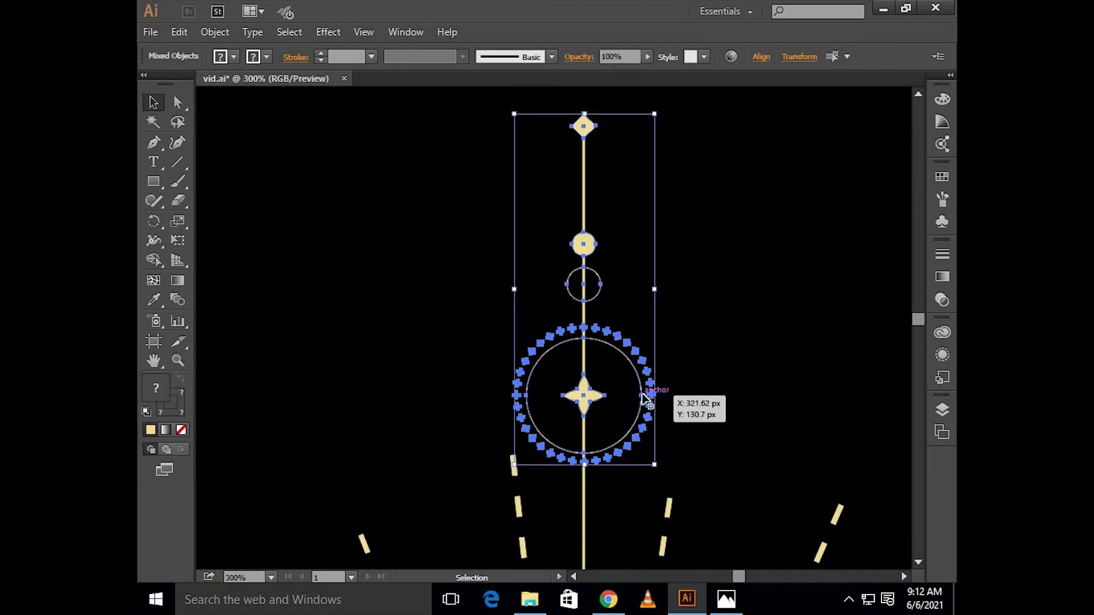
scroll(643, 396, "down", 2)
scroll(644, 393, "down", 7)
scroll(650, 341, "down", 2)
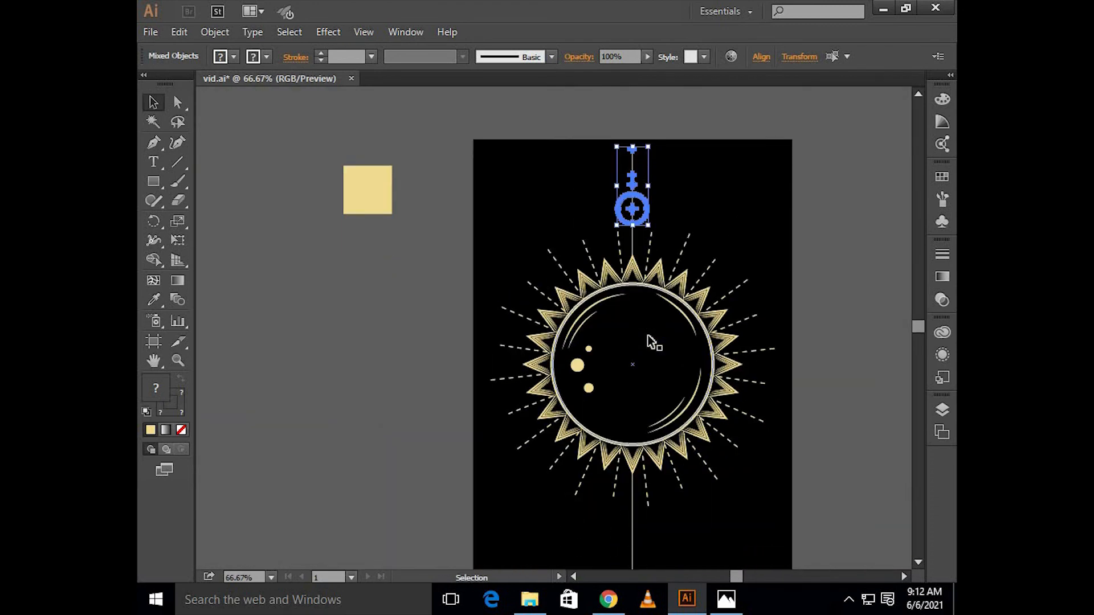
key("shift+Down")
key("shift+Down")
key("shift+Down")
key("shift+Down")
key("shift+Down")
key("shift+Down")
key("shift+Down")
key("shift+Down")
key("shift+Down")
key("shift+Down")
key("shift+Down")
key("shift+Down")
key("shift+Down")
key("shift+Down")
key("shift+Down")
key("shift+Down")
key("shift+Down")
key("shift+Down")
key("shift+Down")
key("shift+Down")
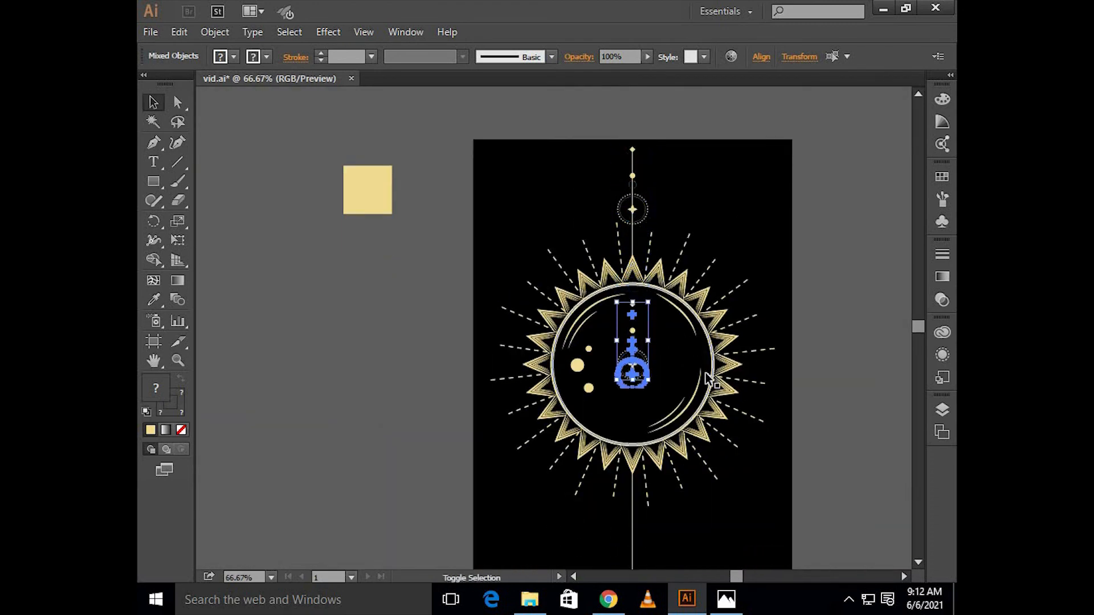
scroll(706, 381, "down", 1)
scroll(706, 380, "down", 4)
key("shift+Down")
key("shift+Down")
key("shift+Down")
key("shift+Down")
key("shift+Down")
key("shift+Down")
key("shift+Down")
key("shift+Down")
key("shift+Down")
key("shift+Down")
key("shift+Down")
key("shift+Down")
key("shift+Down")
key("shift+Down")
key("shift+Down")
key("shift+Down")
key("shift+Down")
key("shift+Down")
key("shift+Down")
key("shift+Down")
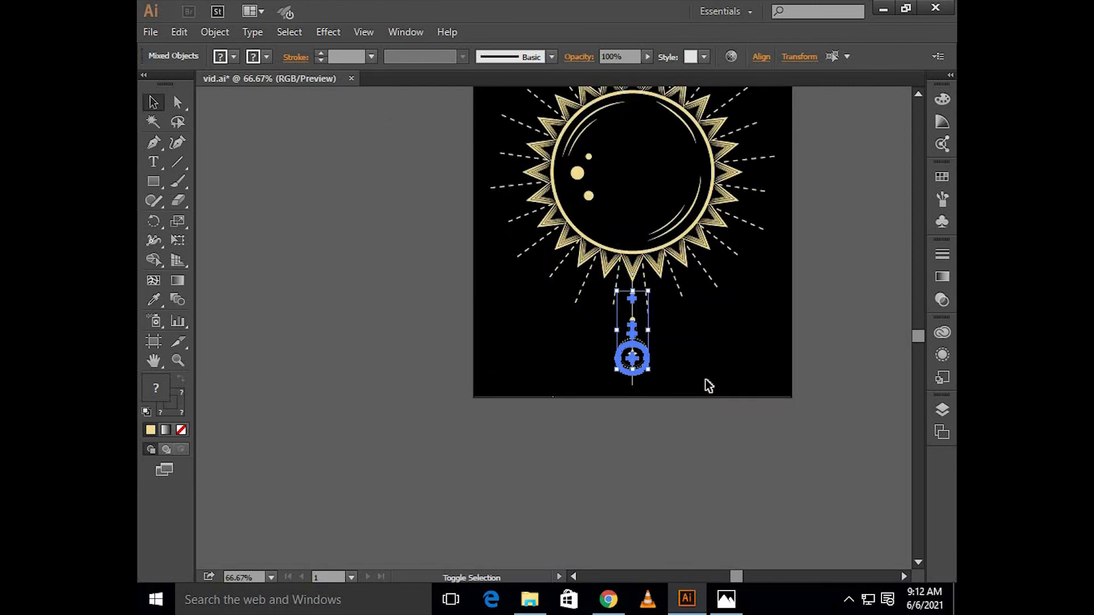
Step: Flip the copied ornaments vertically and align them on the lower line so the diamond caps its lower tip
scroll(661, 393, "up", 1)
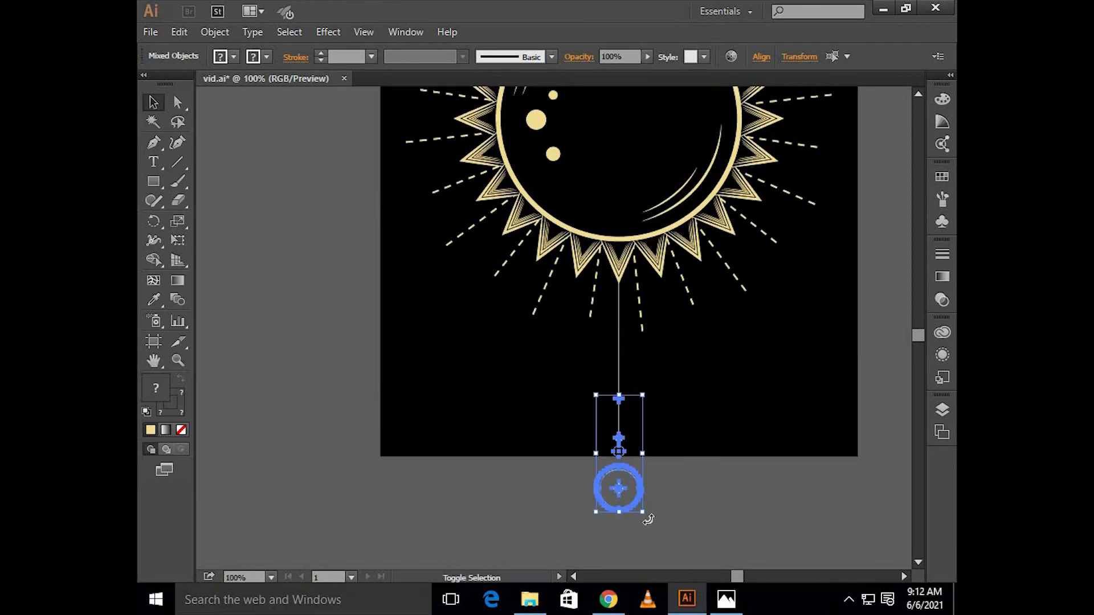
left_click_drag(649, 519, 637, 377)
scroll(661, 402, "up", 2)
scroll(660, 402, "down", 1)
key("shift+Up")
key("shift+Up")
key("shift+Up")
key("shift+Up")
key("shift+Up")
key("shift+Up")
key("shift+Up")
key("shift+Up")
key("shift+Up")
key("shift+Up")
key("shift+Up")
key("shift+Up")
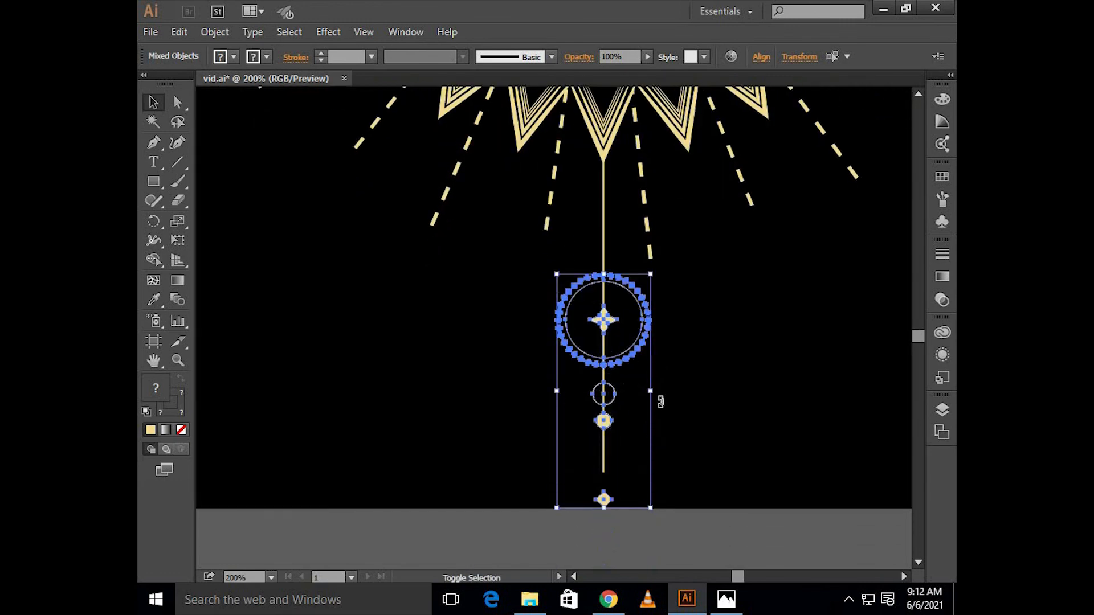
left_click(668, 397)
Step: Rotate the long dashed ray group slightly counterclockwise about the sun's center so its rays move away from the dotted rings
scroll(668, 314, "up", 1)
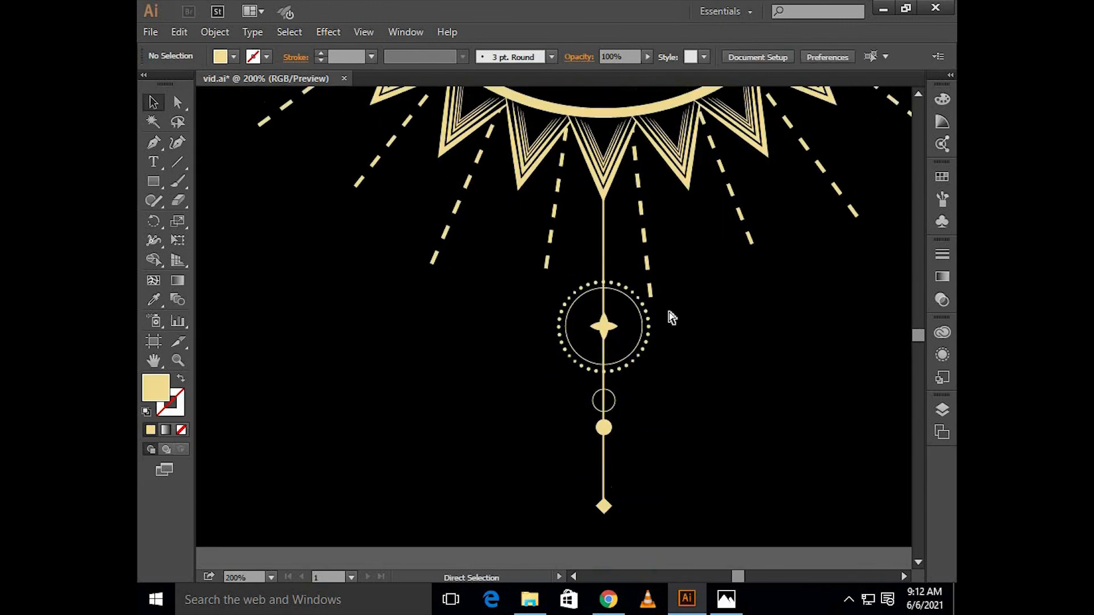
scroll(669, 314, "right", 1)
scroll(593, 295, "up", 1)
left_click(608, 293)
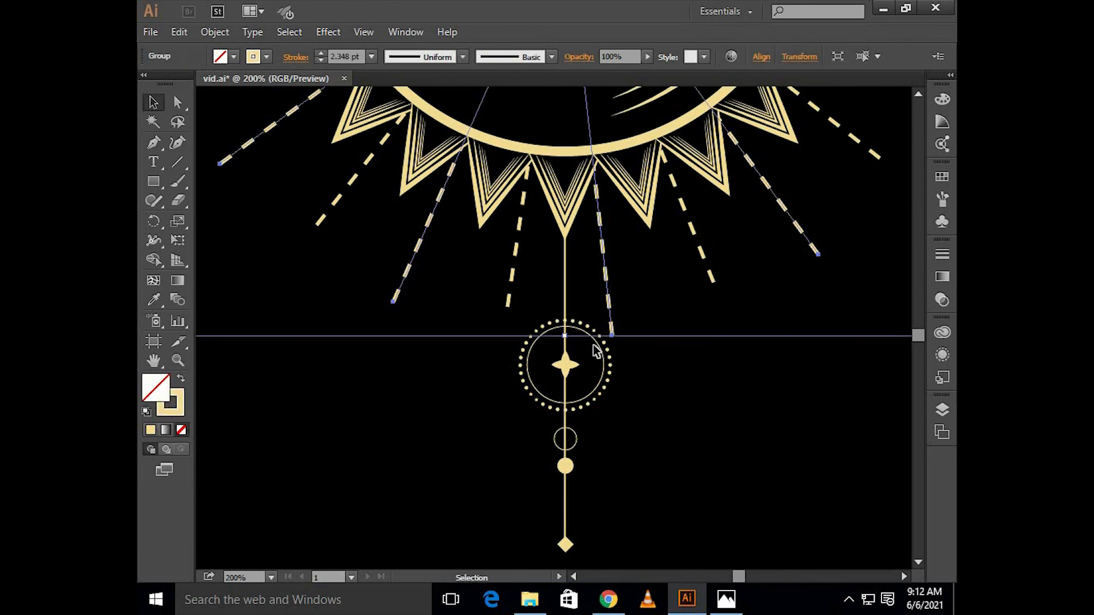
left_click_drag(567, 341, 678, 379)
left_click(668, 375)
scroll(673, 374, "down", 3)
scroll(672, 375, "up", 4)
scroll(684, 374, "right", 1)
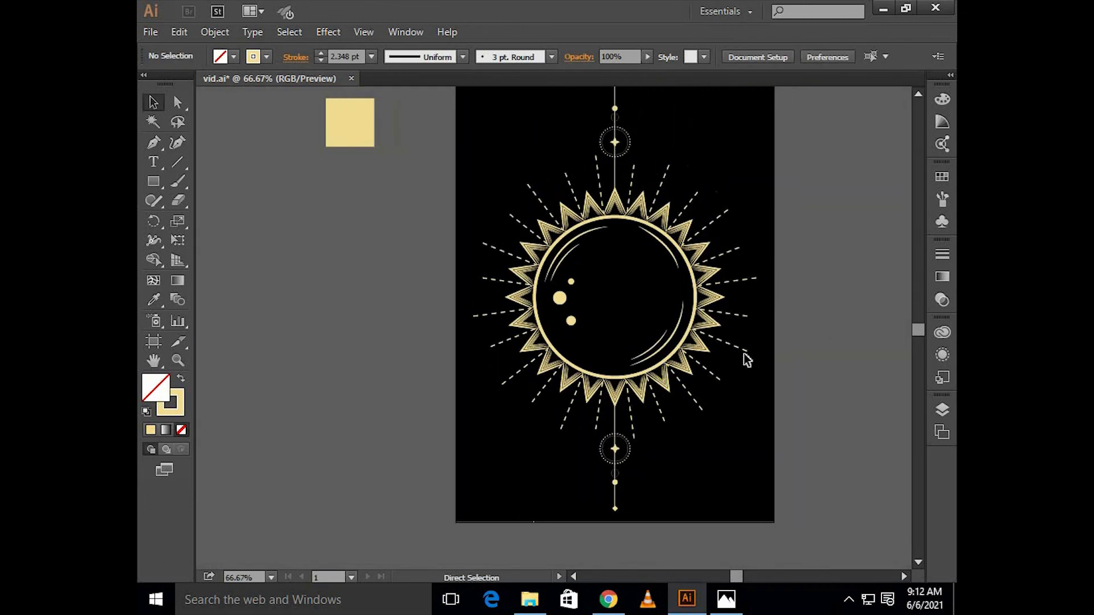
scroll(782, 311, "right", 1)
scroll(782, 311, "down", 1)
scroll(782, 310, "up", 2)
scroll(782, 311, "right", 2)
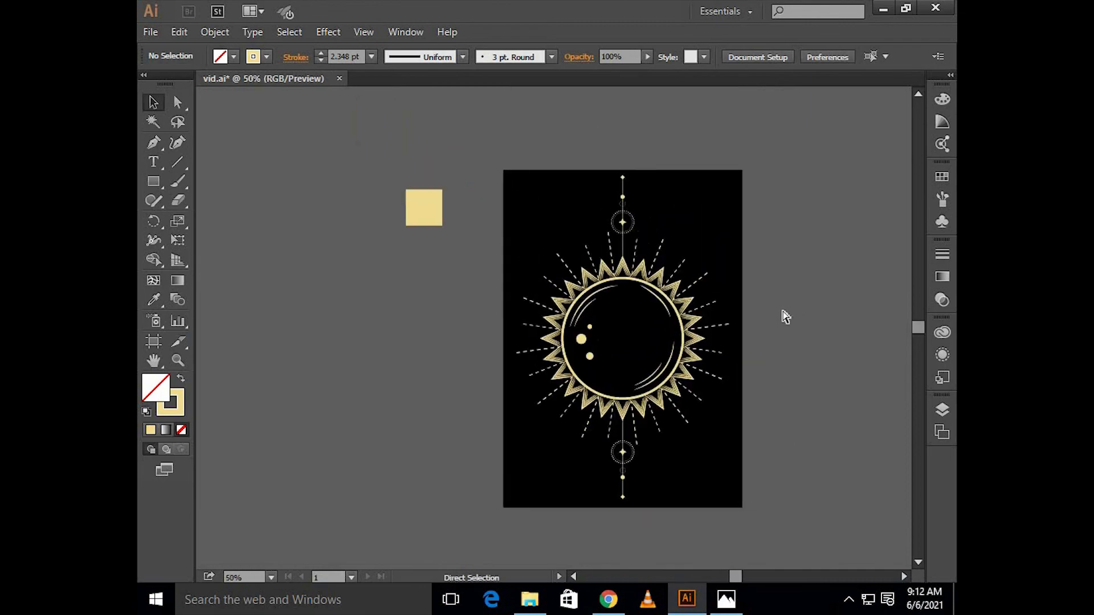